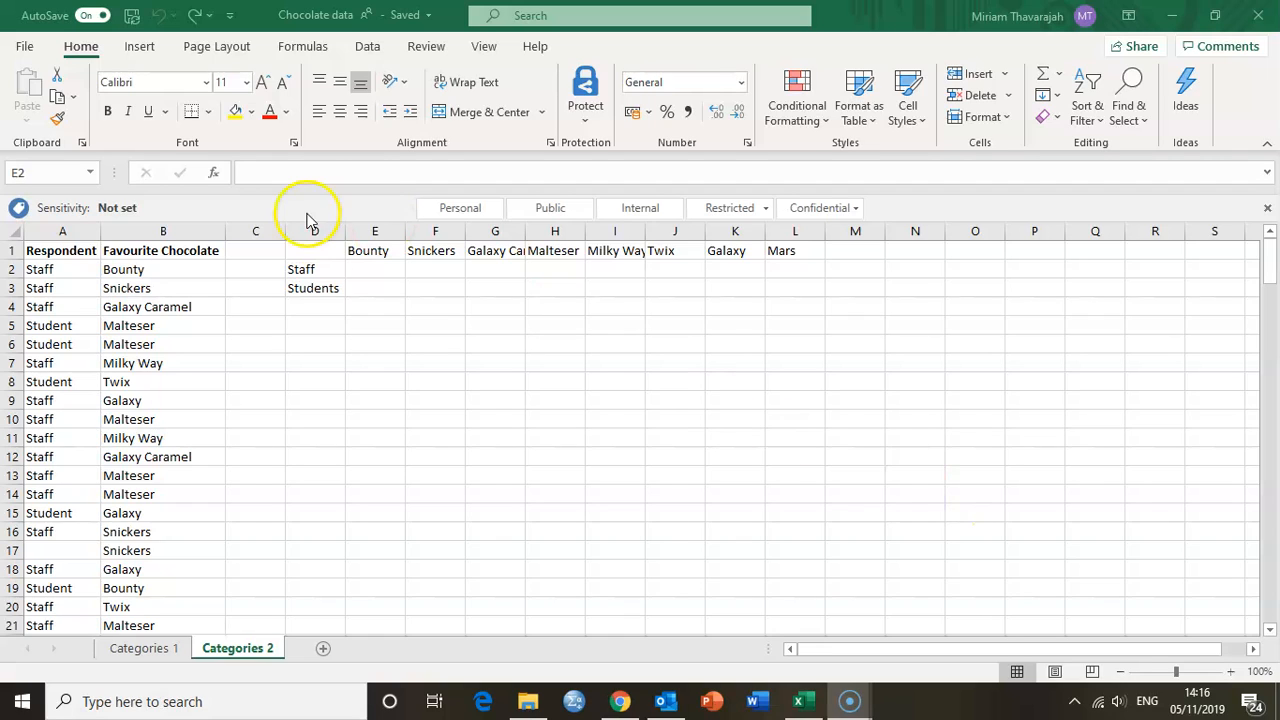
# Examine the Respondent and Favourite Chocolate columns, including the blank respondent in row 17, and the empty Staff and Students summary table
pyautogui.click(371, 272)
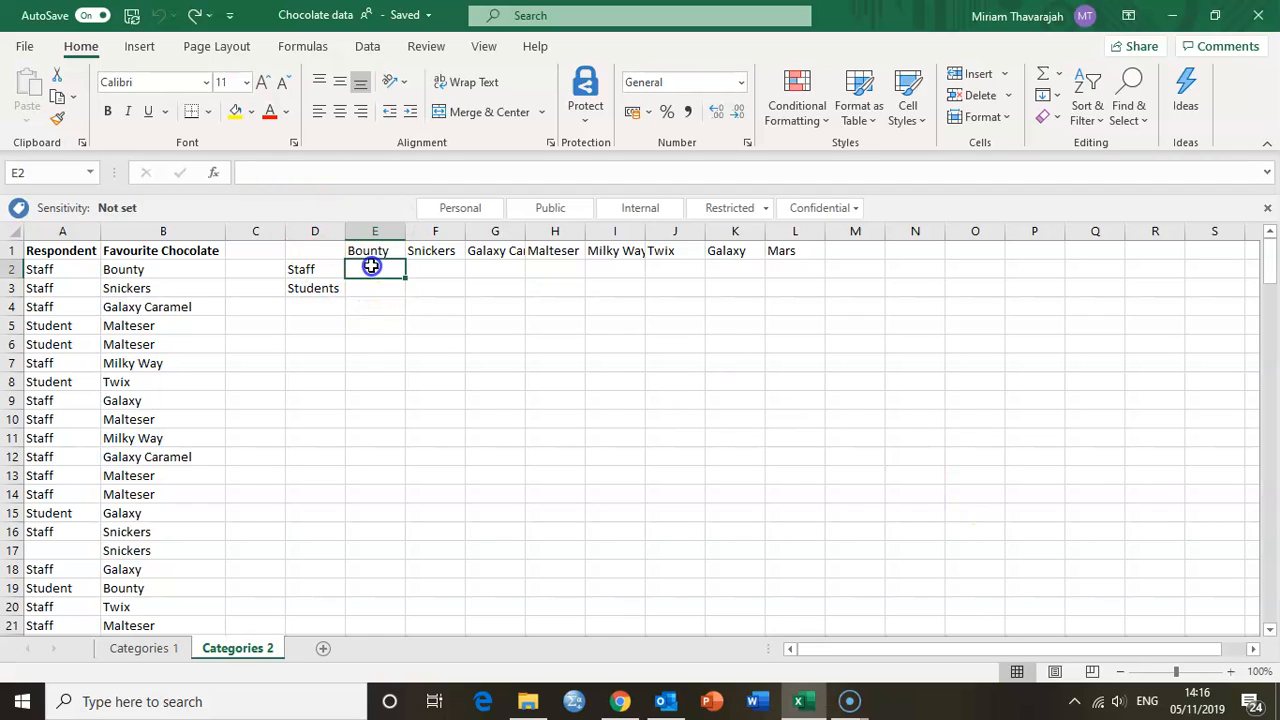
pyautogui.click(420, 269)
pyautogui.click(372, 271)
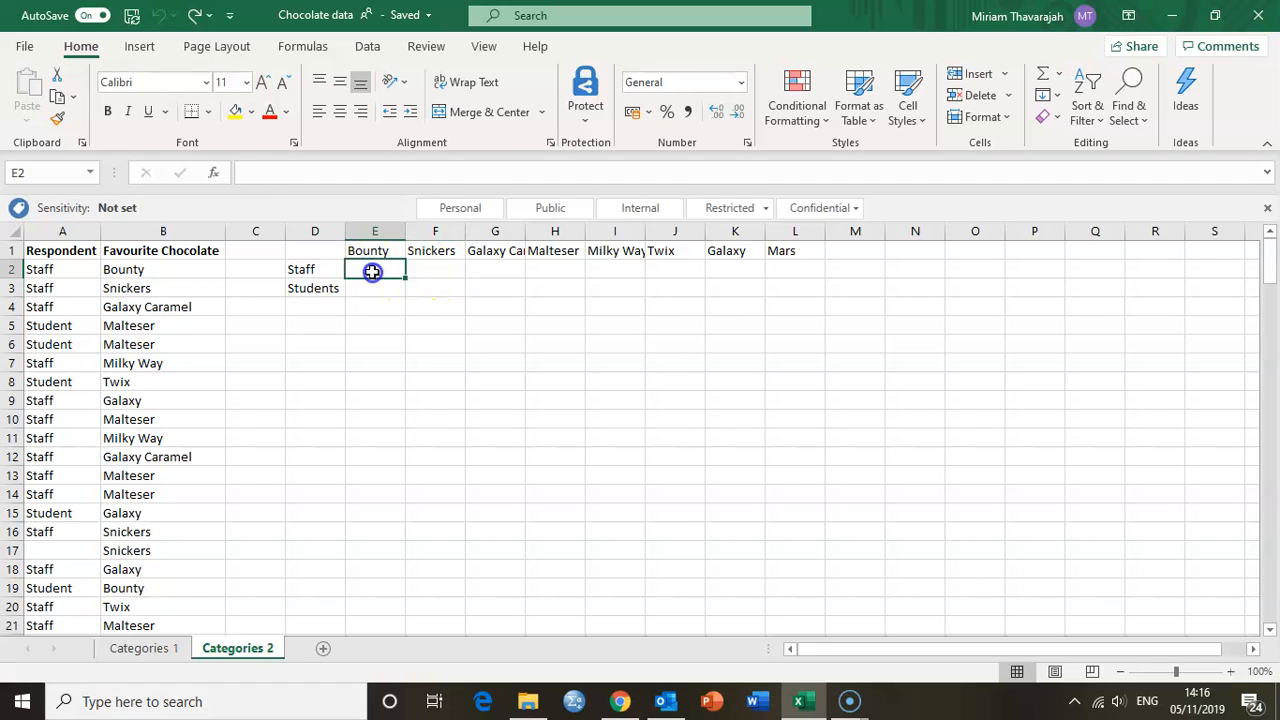
pyautogui.click(306, 270)
pyautogui.click(313, 292)
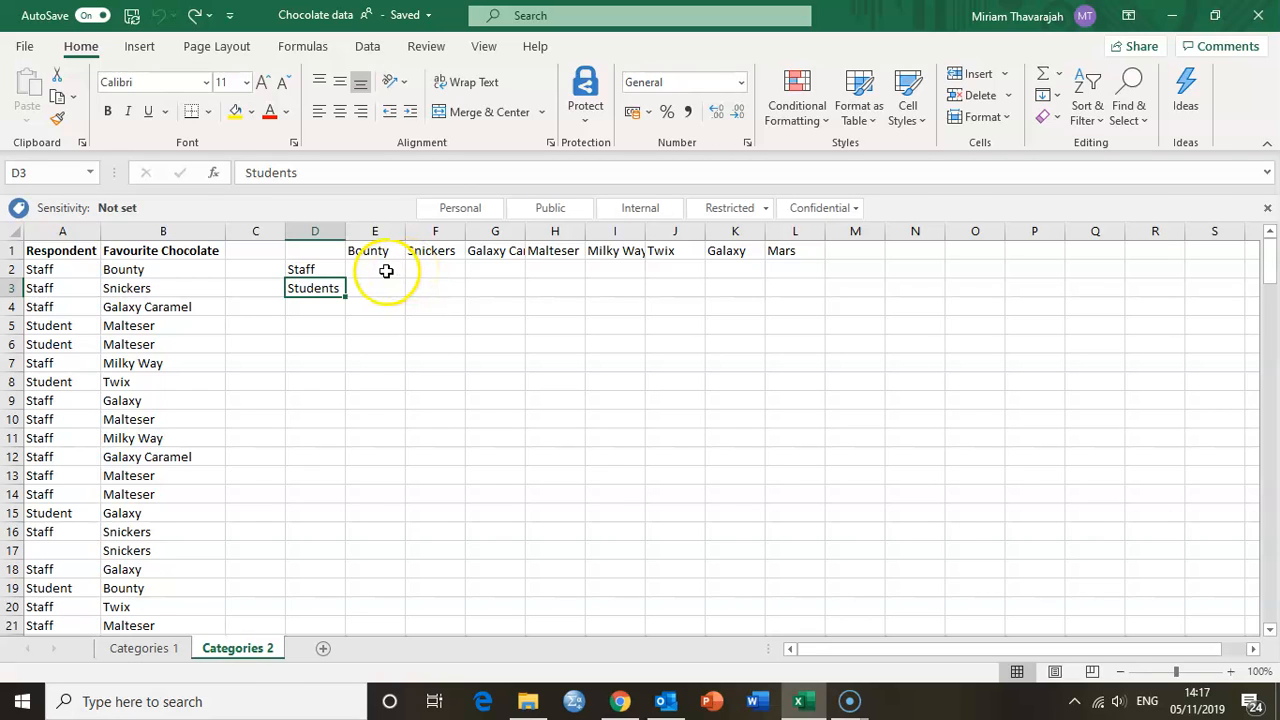
pyautogui.click(358, 270)
pyautogui.moveTo(63, 232); pyautogui.dragTo(163, 233)
pyautogui.moveTo(32, 550); pyautogui.dragTo(134, 549)
pyautogui.scroll(-4, 134, 549)
pyautogui.scroll(4, 134, 549)
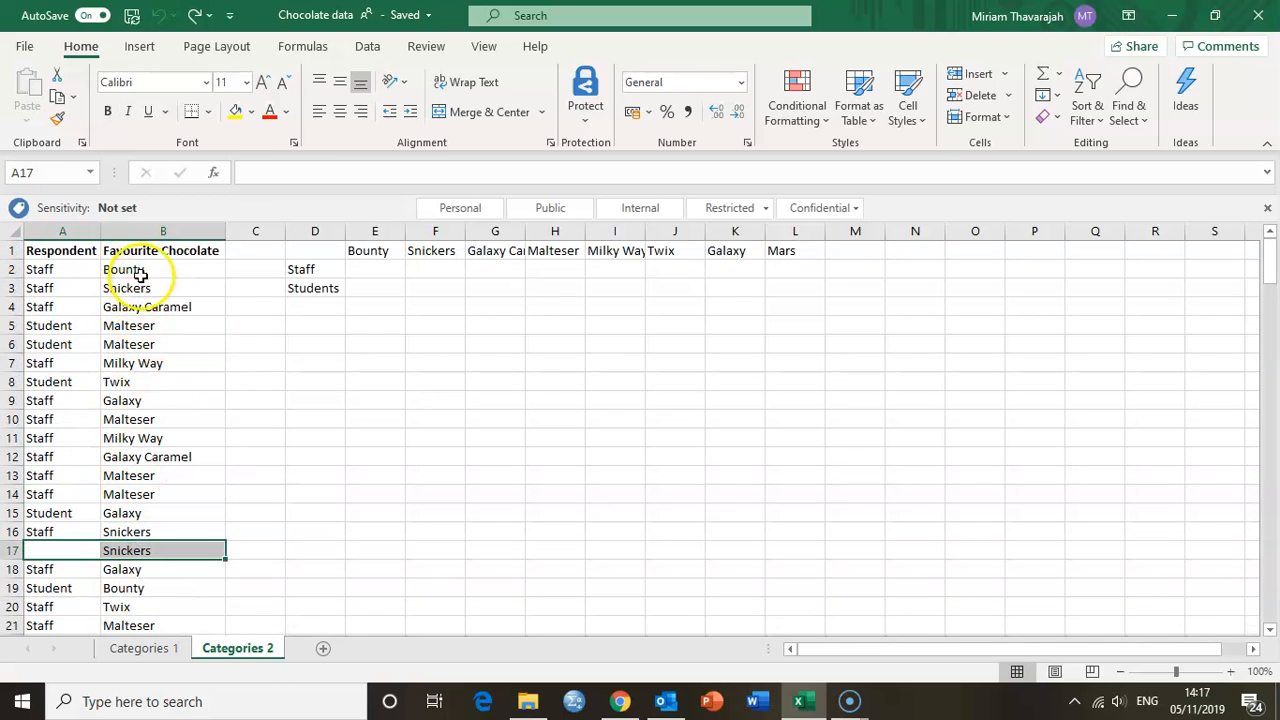
pyautogui.moveTo(143, 266); pyautogui.dragTo(175, 472)
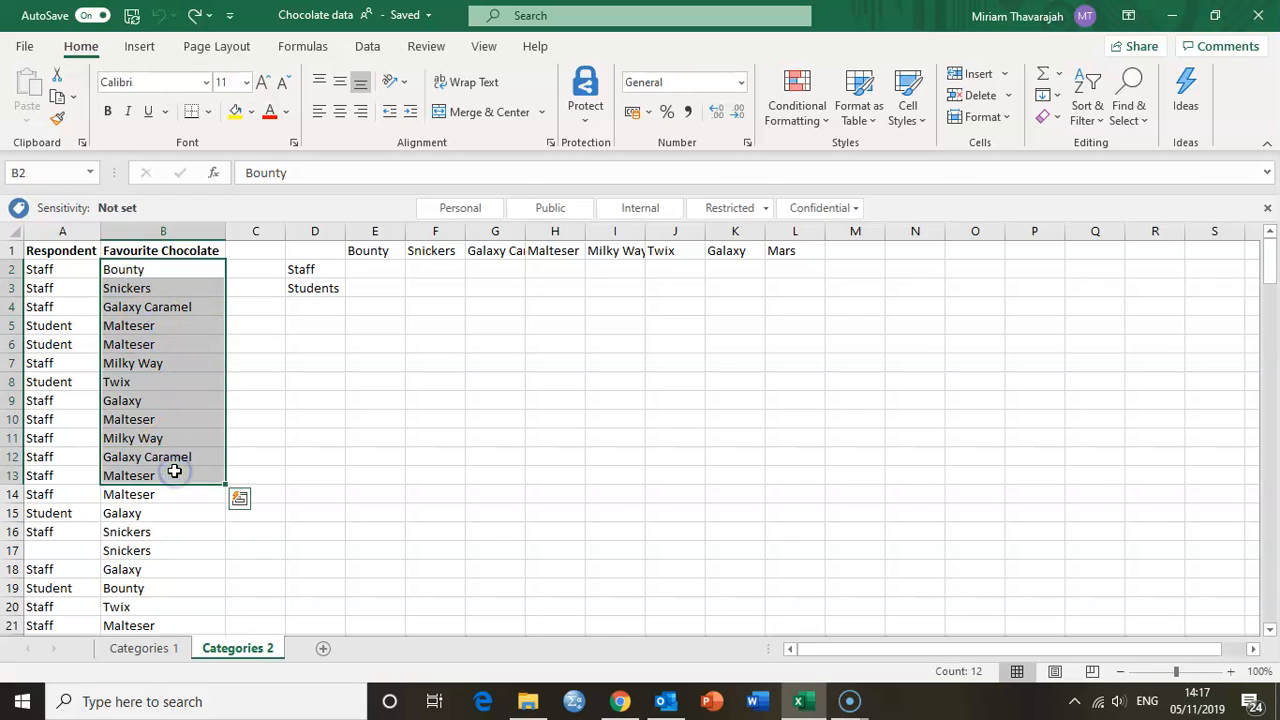
pyautogui.click(380, 277)
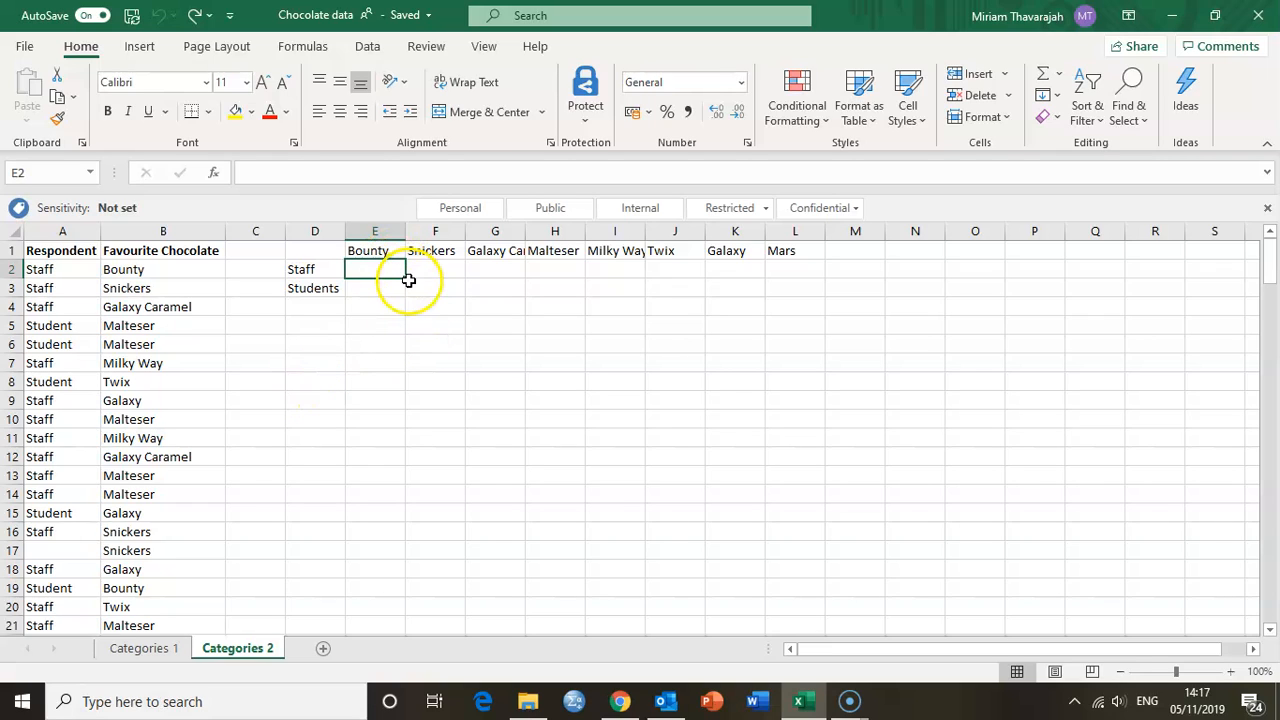
pyautogui.click(442, 272)
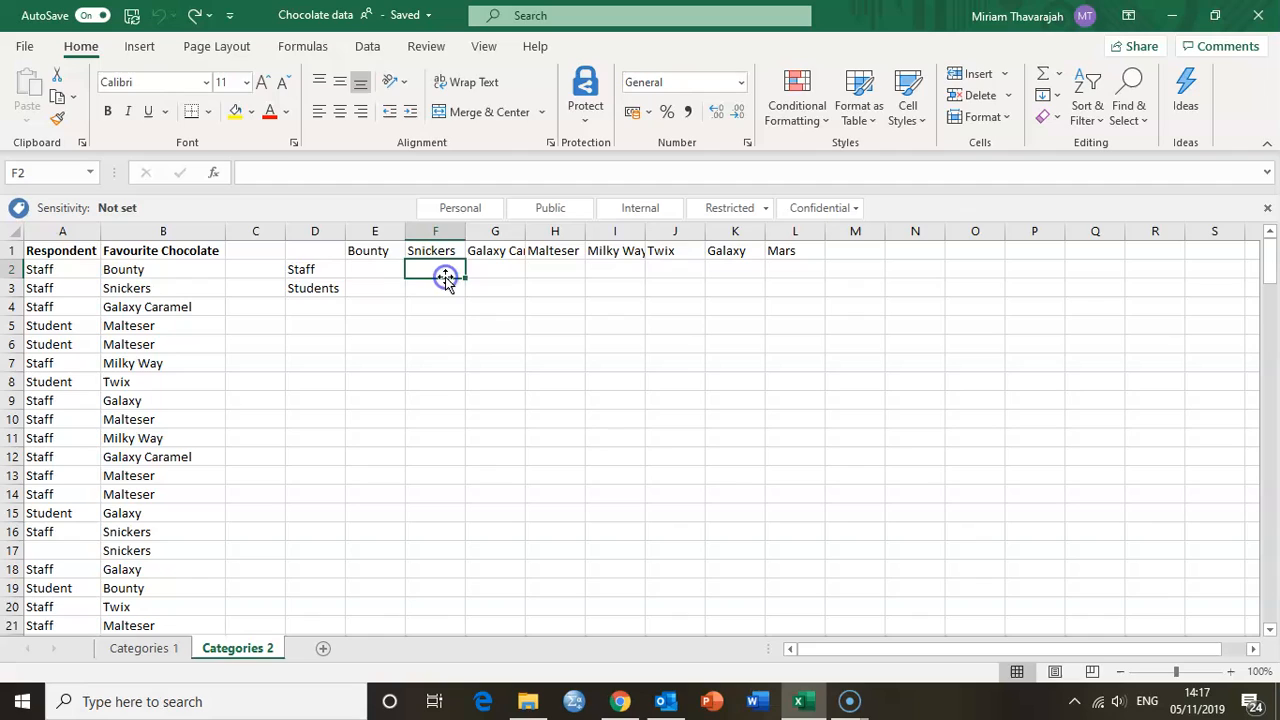
pyautogui.click(383, 270)
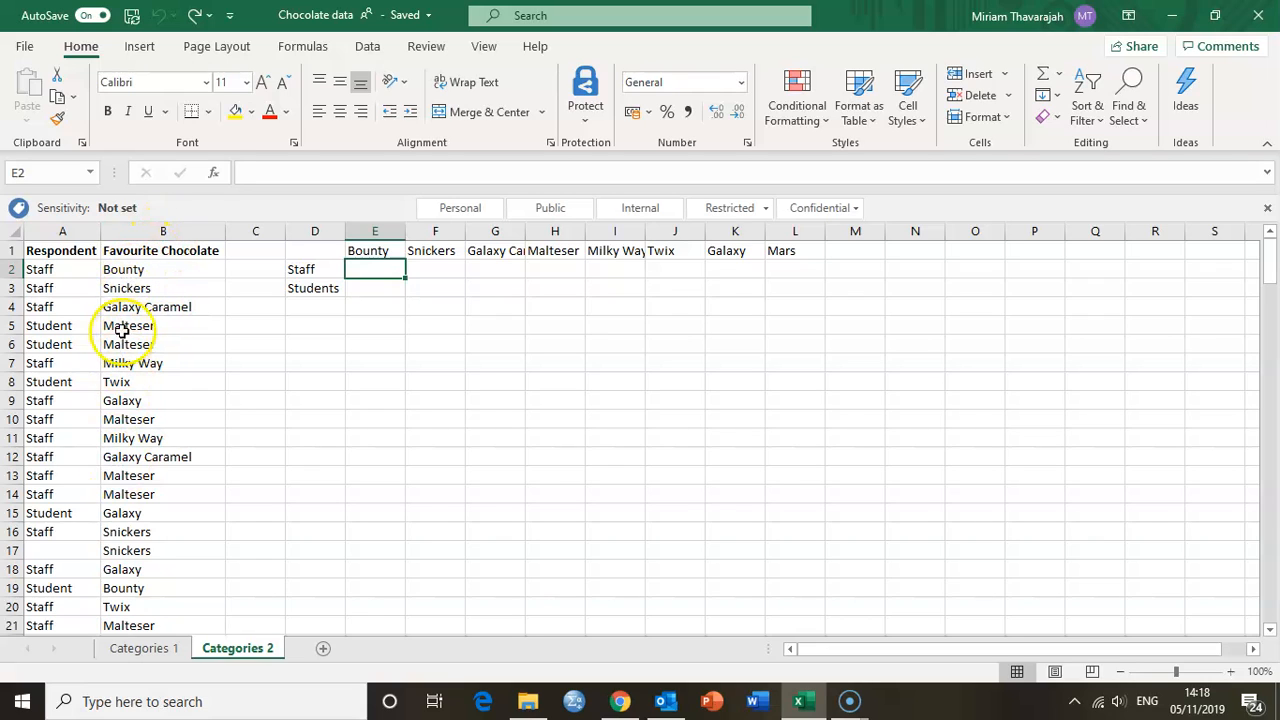
# Search for help on "counting content in cells" and read the COUNTIF function article
pyautogui.click(531, 17)
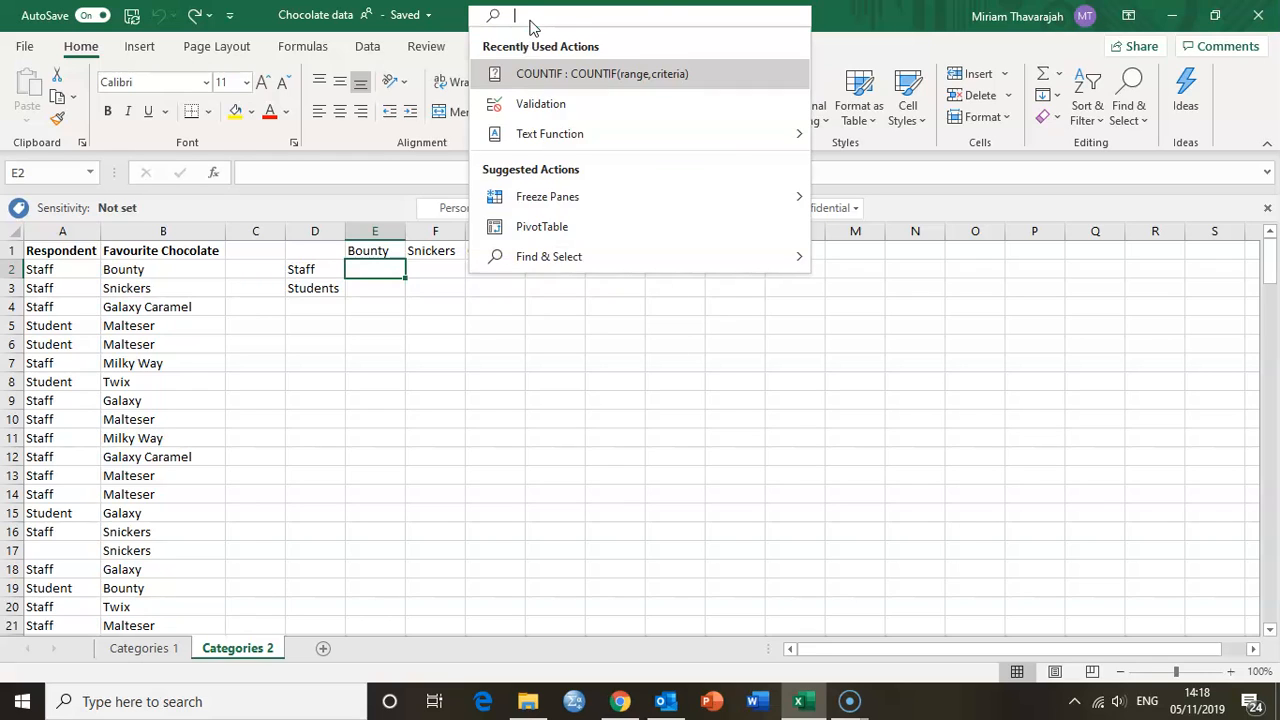
pyautogui.write('counting')
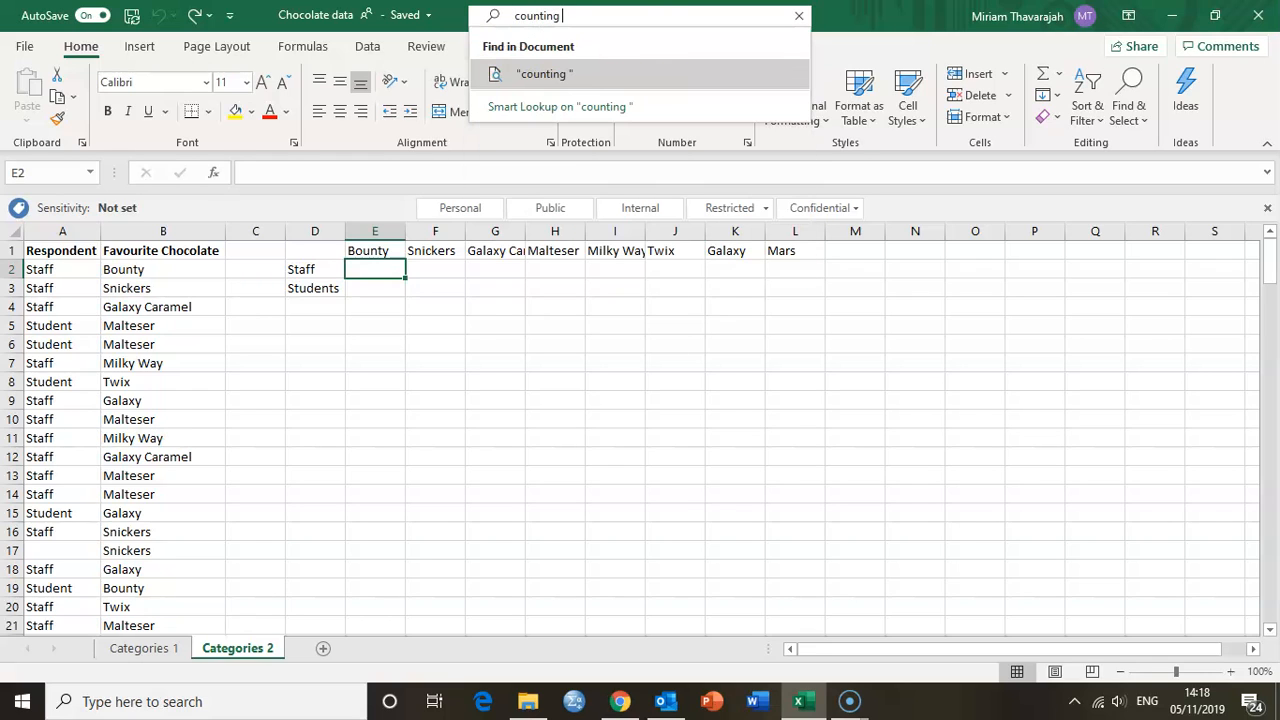
pyautogui.write(' content in cells')
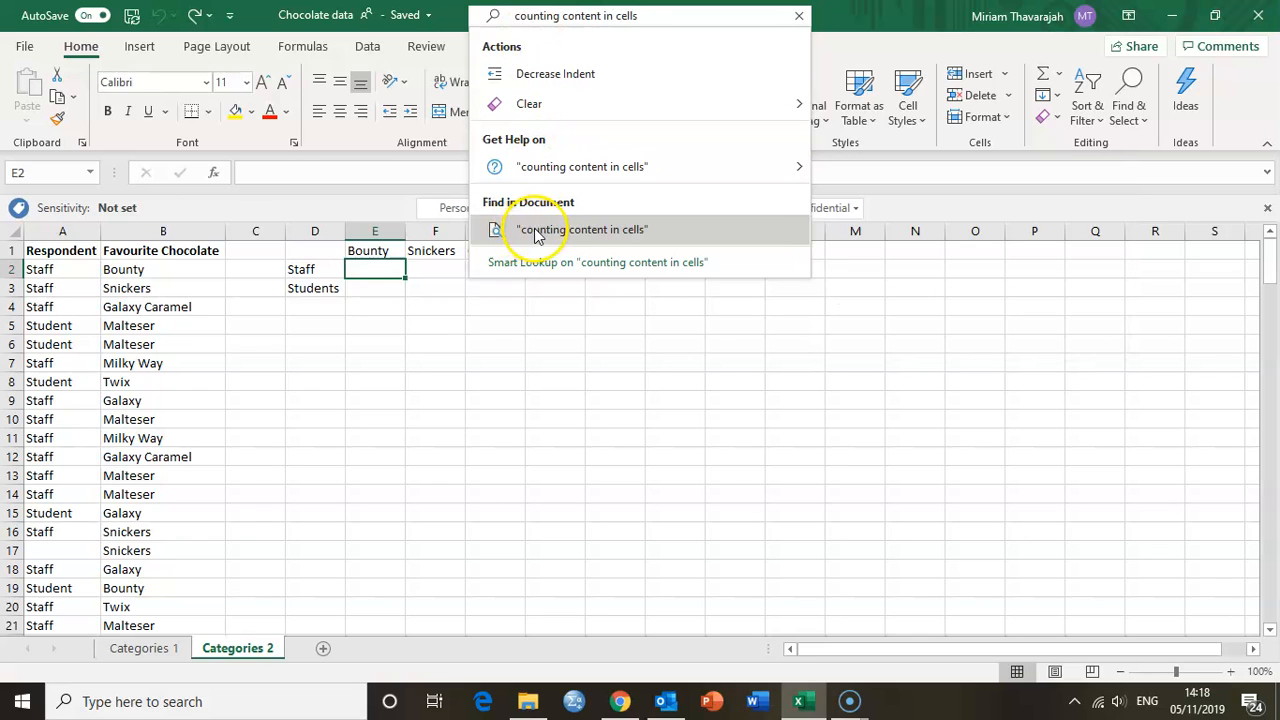
pyautogui.moveTo(590, 172)
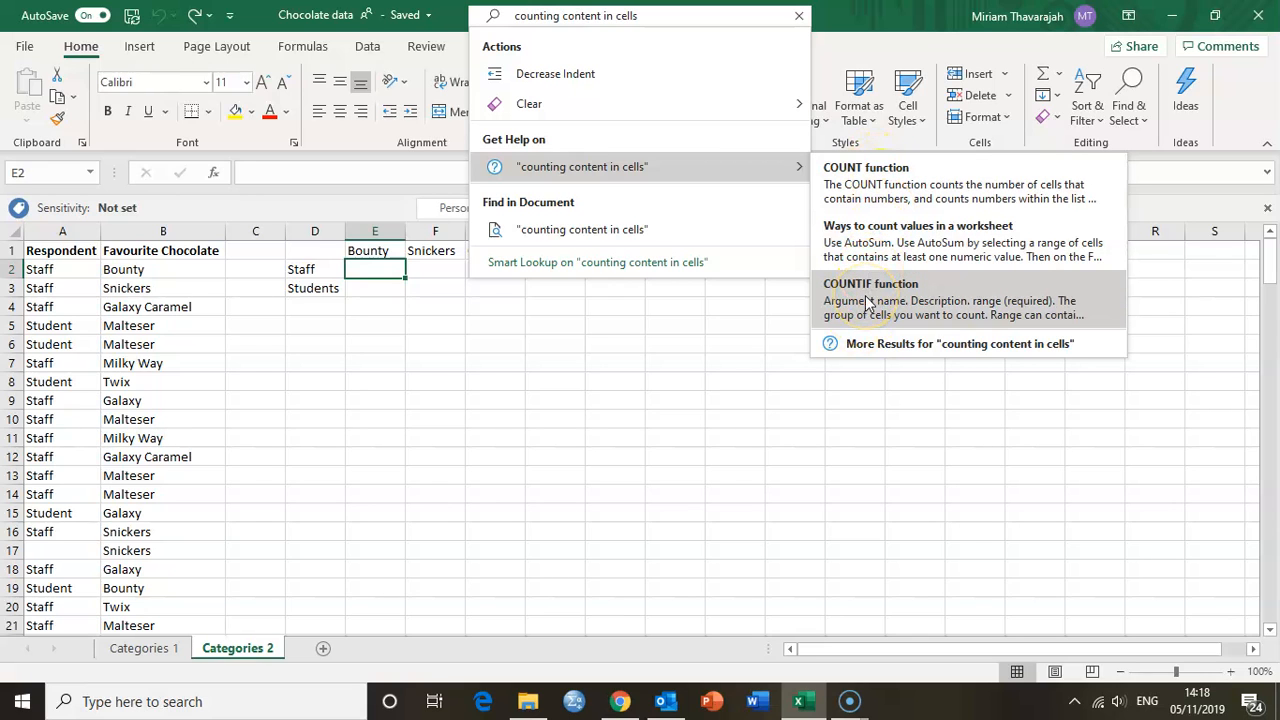
pyautogui.click(882, 254)
pyautogui.click(855, 292)
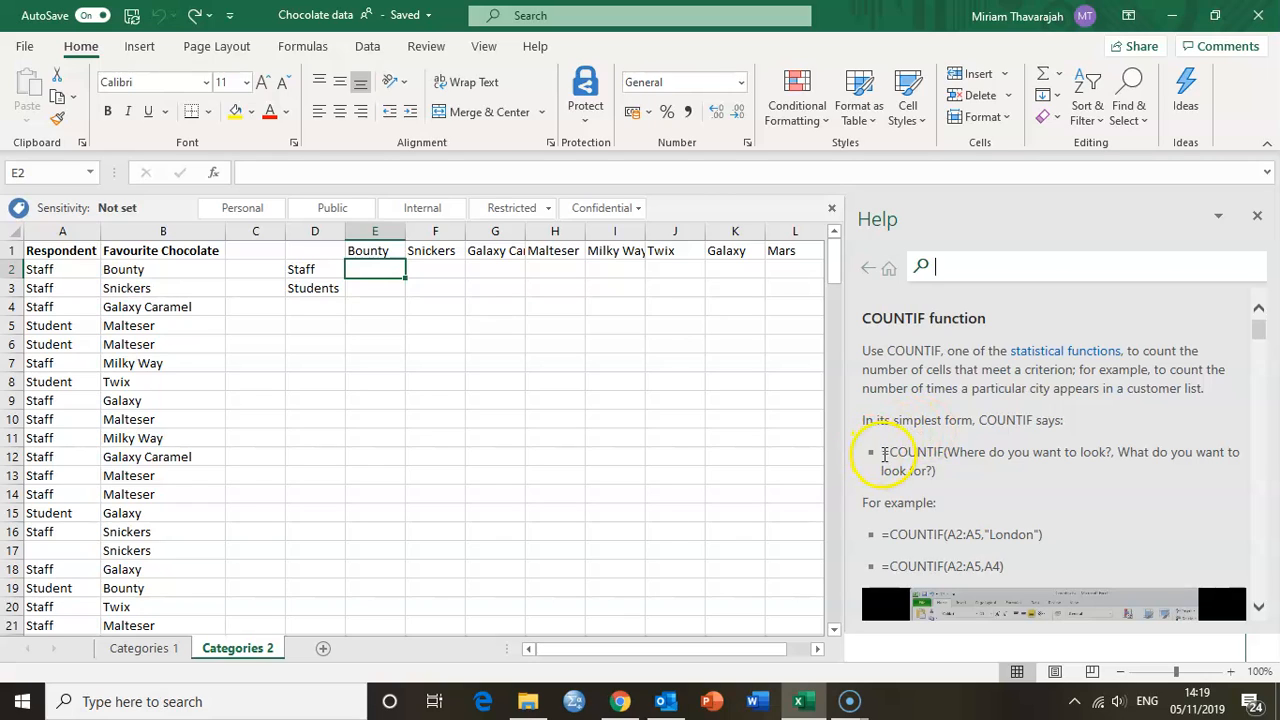
pyautogui.moveTo(892, 455); pyautogui.dragTo(950, 453)
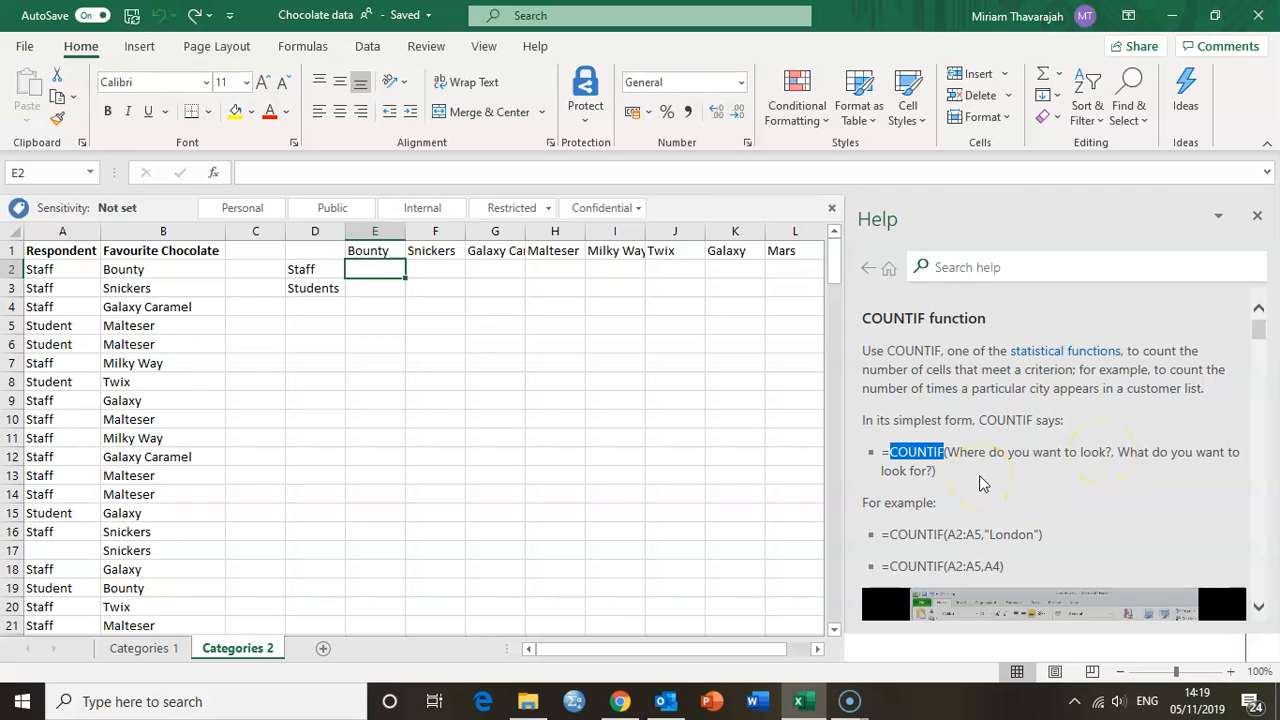
pyautogui.scroll(-2, 950, 505)
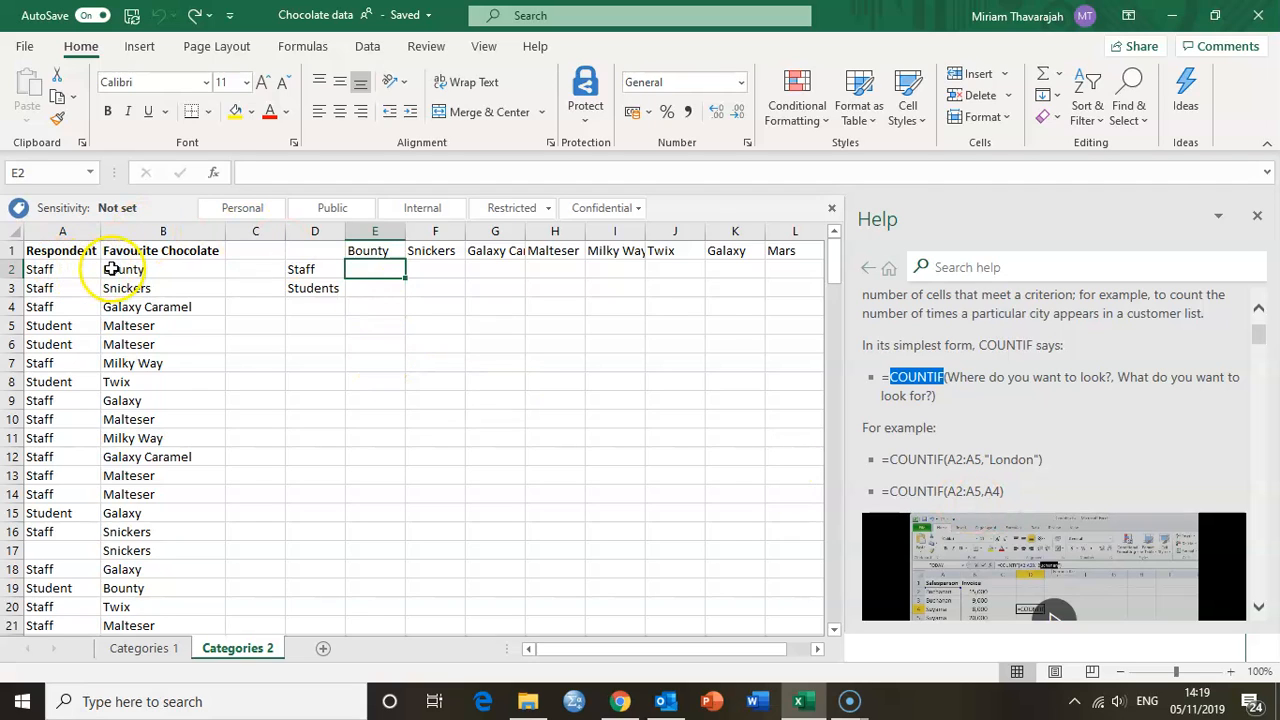
# Custom sort columns A and B by Respondent on cell values in A to Z order, treating the first row as headers
pyautogui.moveTo(112, 269); pyautogui.dragTo(148, 617)
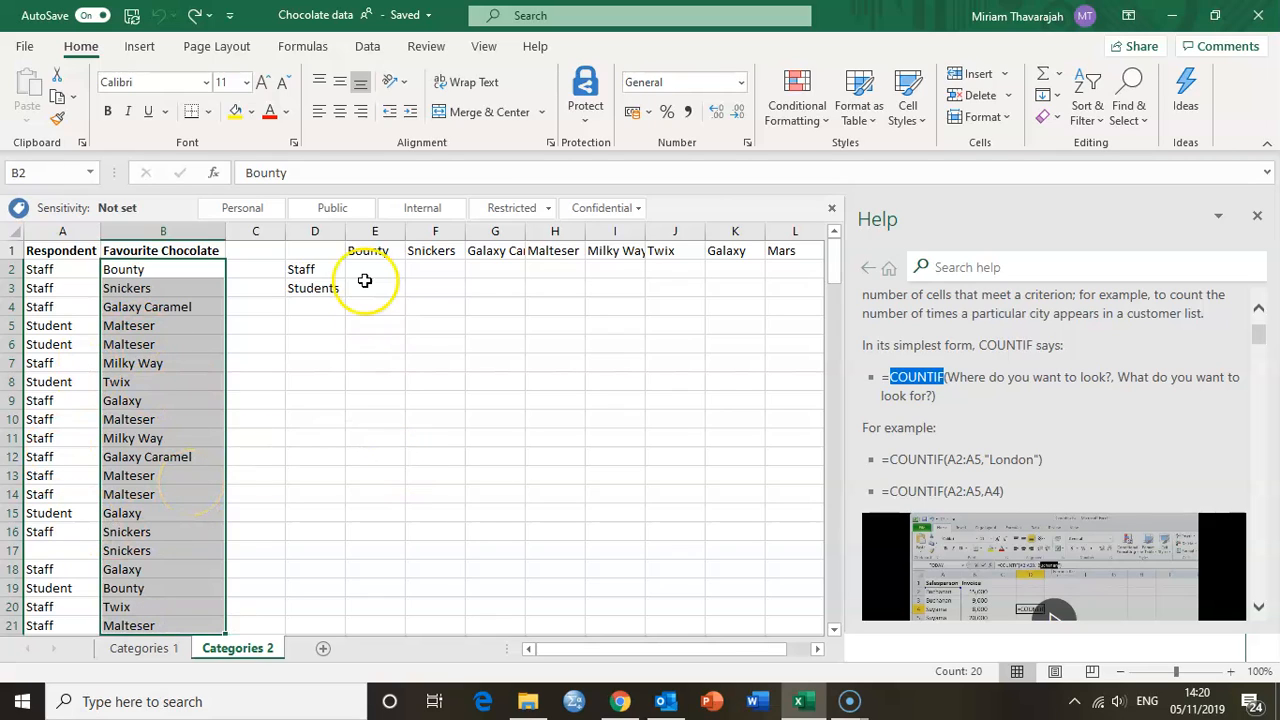
pyautogui.moveTo(313, 269); pyautogui.dragTo(324, 291)
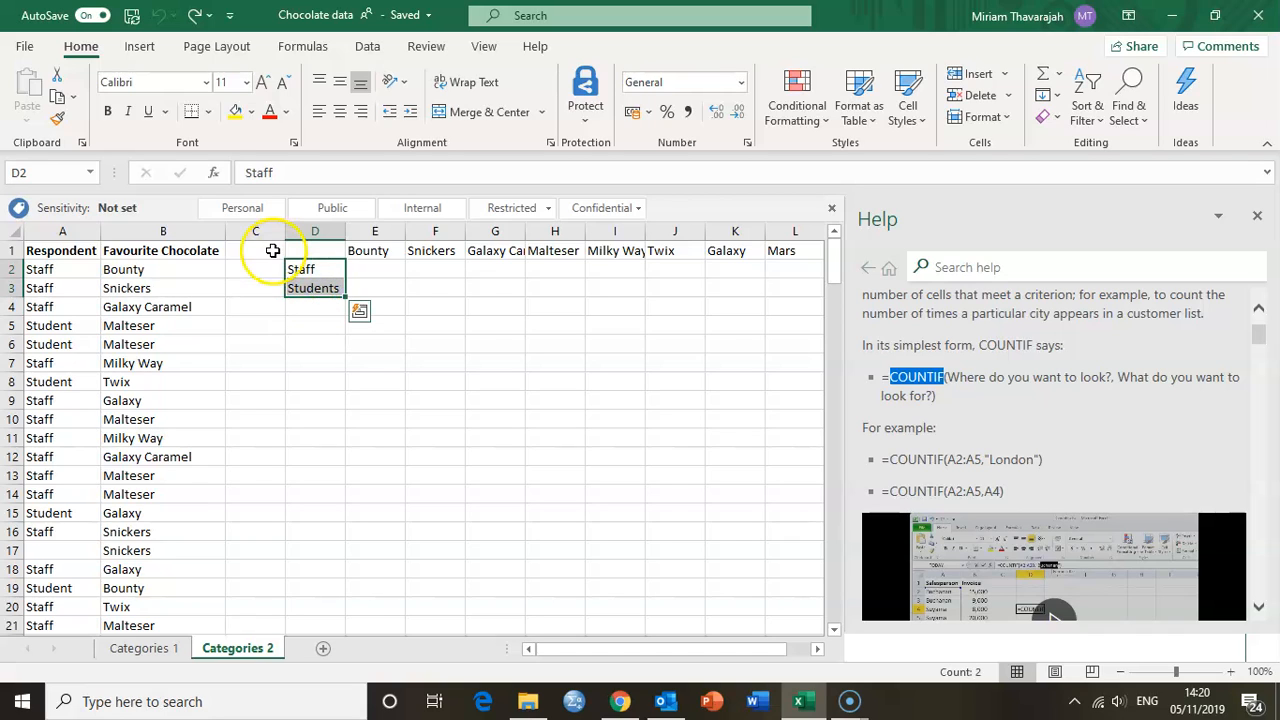
pyautogui.moveTo(82, 231); pyautogui.dragTo(157, 237)
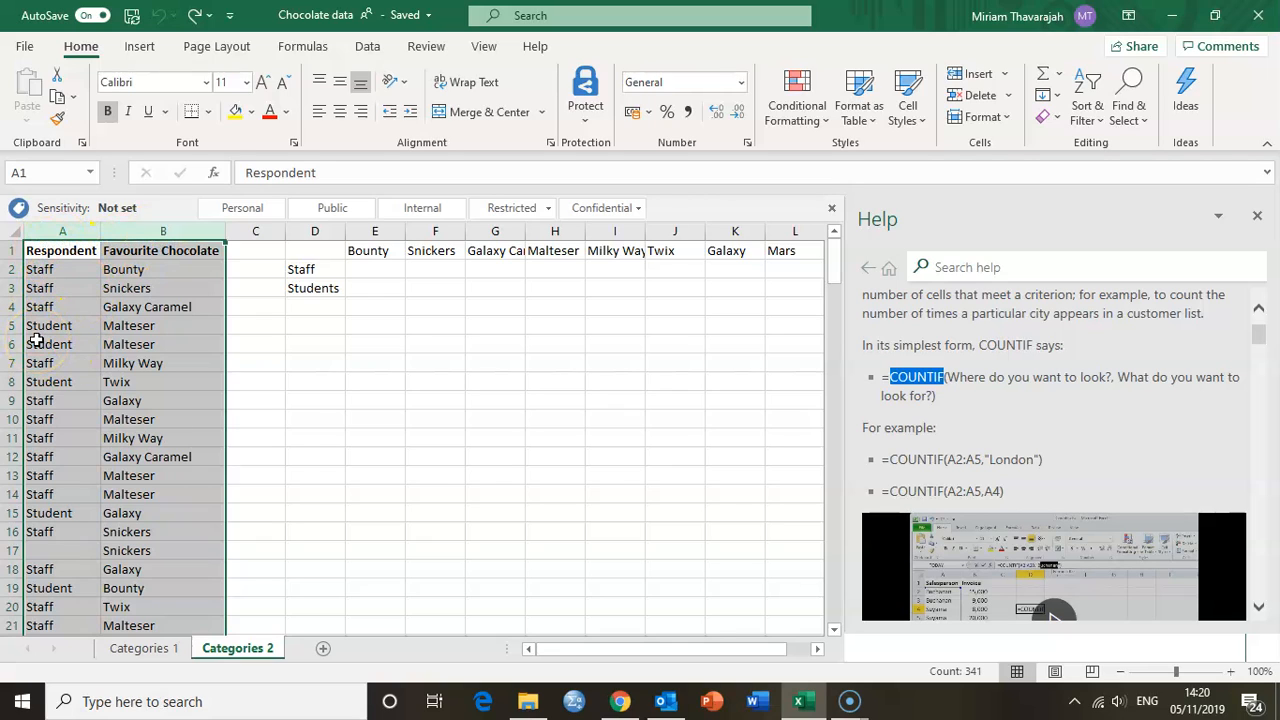
pyautogui.click(1100, 105)
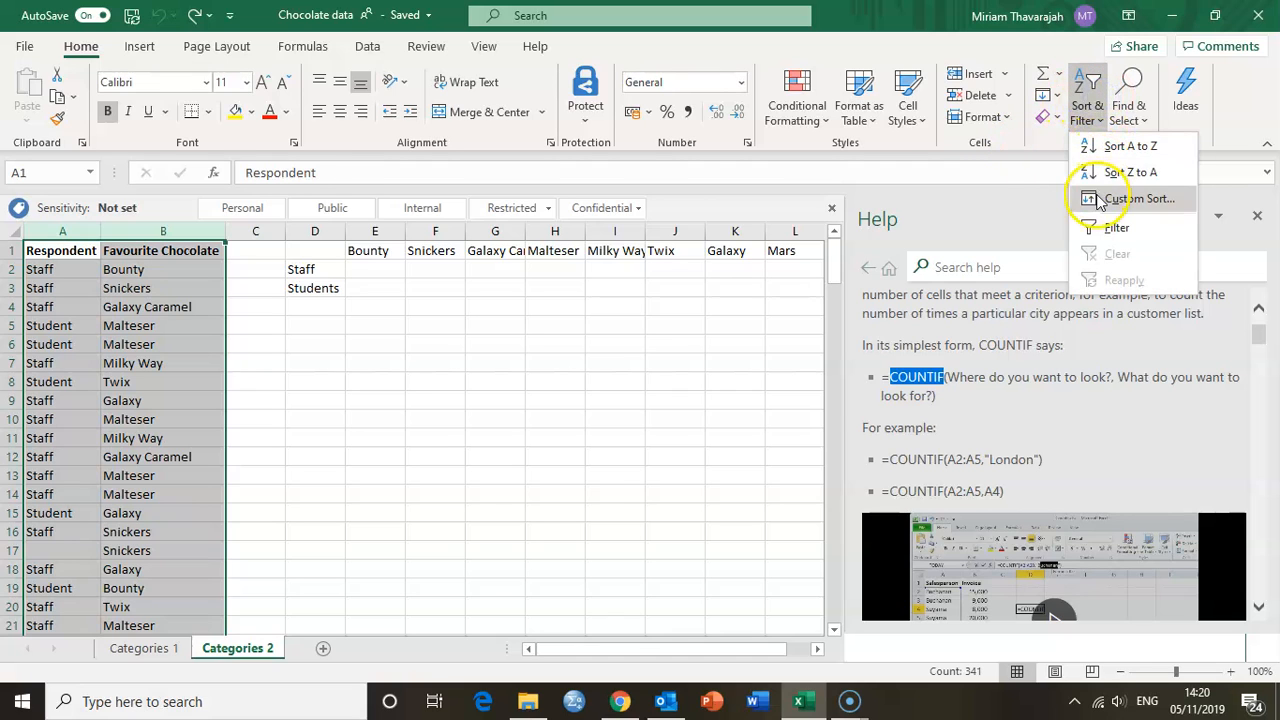
pyautogui.click(1100, 200)
pyautogui.click(814, 248)
pyautogui.click(758, 262)
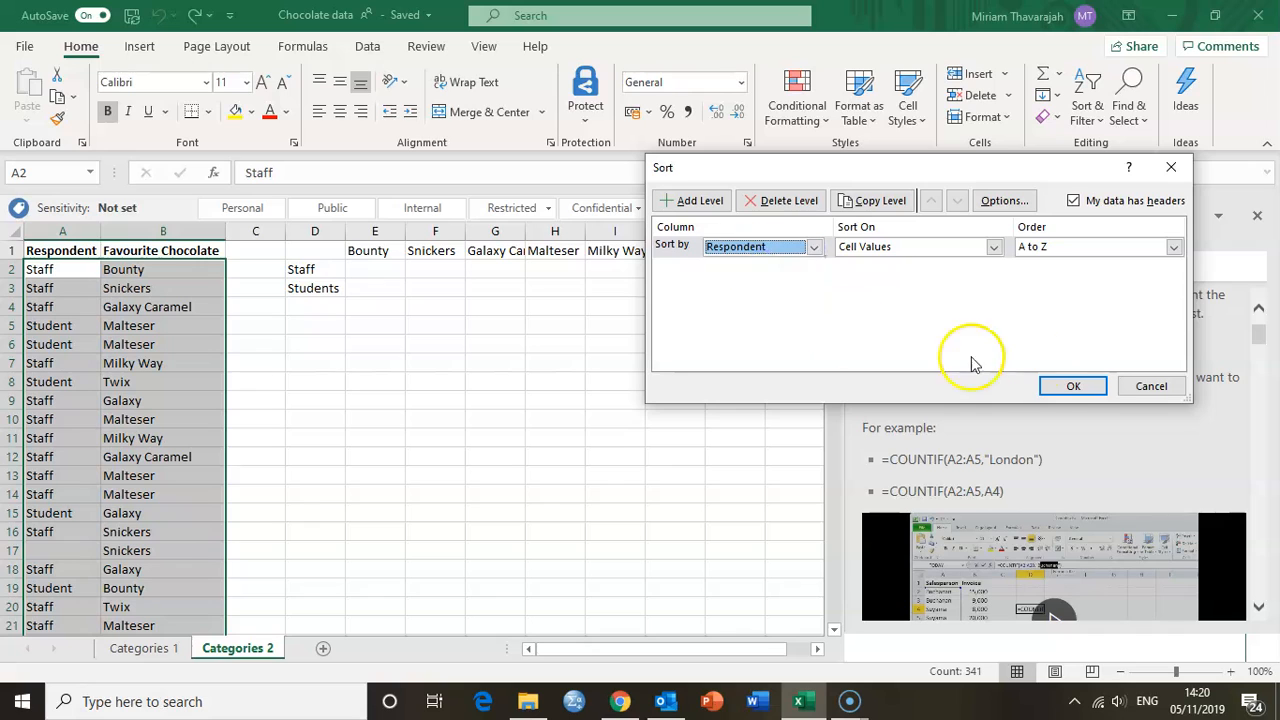
pyautogui.click(1073, 387)
pyautogui.click(153, 270)
pyautogui.moveTo(153, 270); pyautogui.dragTo(153, 552)
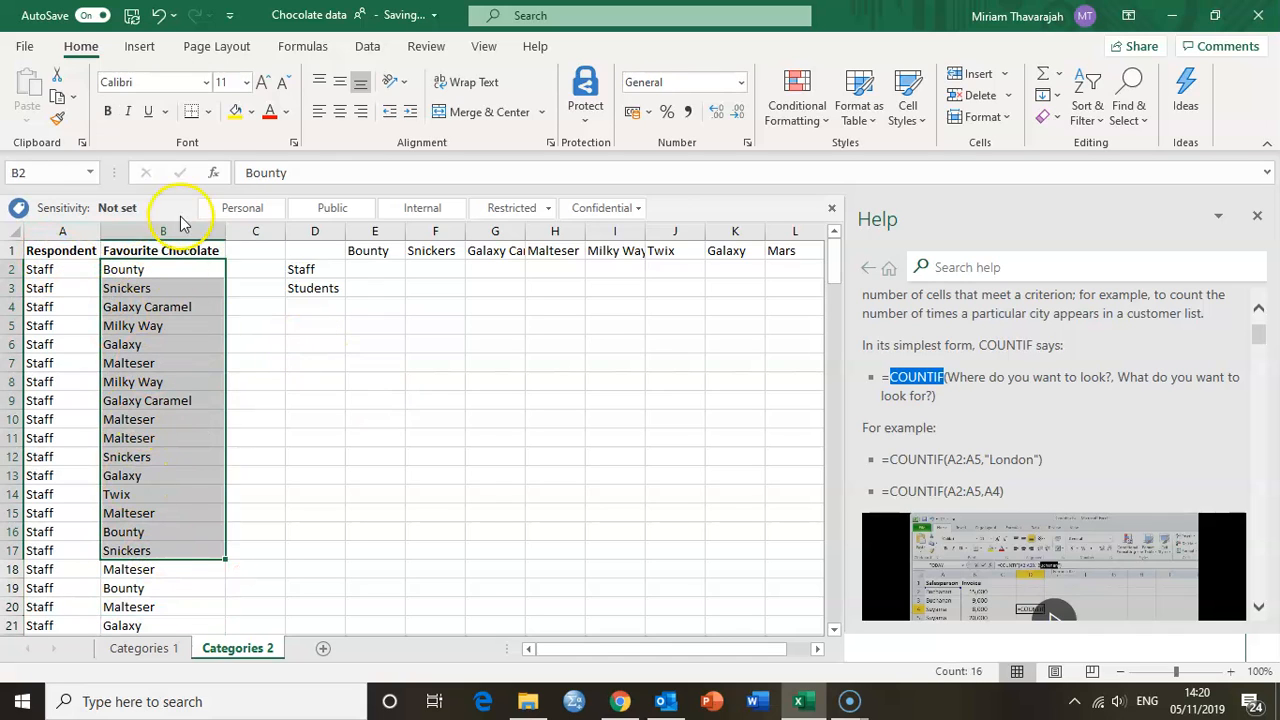
# Read through the COUNTIF article's formula examples and example data table, and close the help article
pyautogui.click(381, 268)
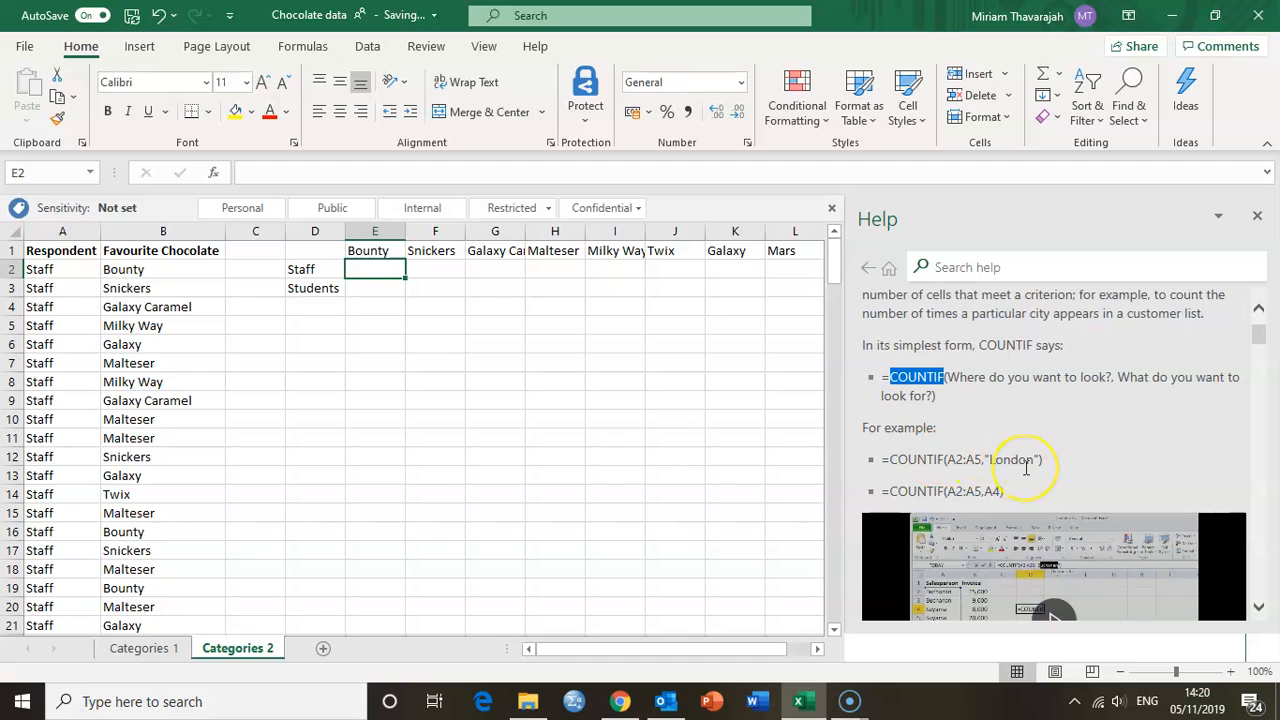
pyautogui.scroll(-2, 1026, 467)
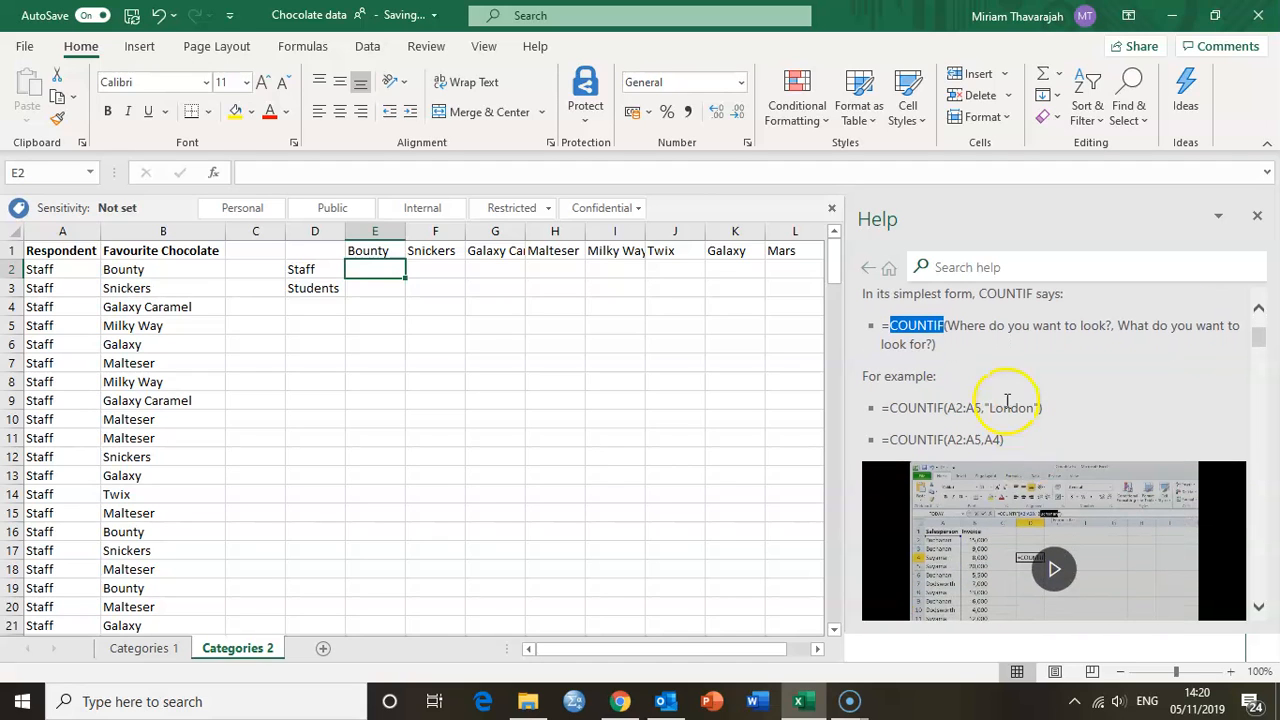
pyautogui.scroll(-1, 943, 412)
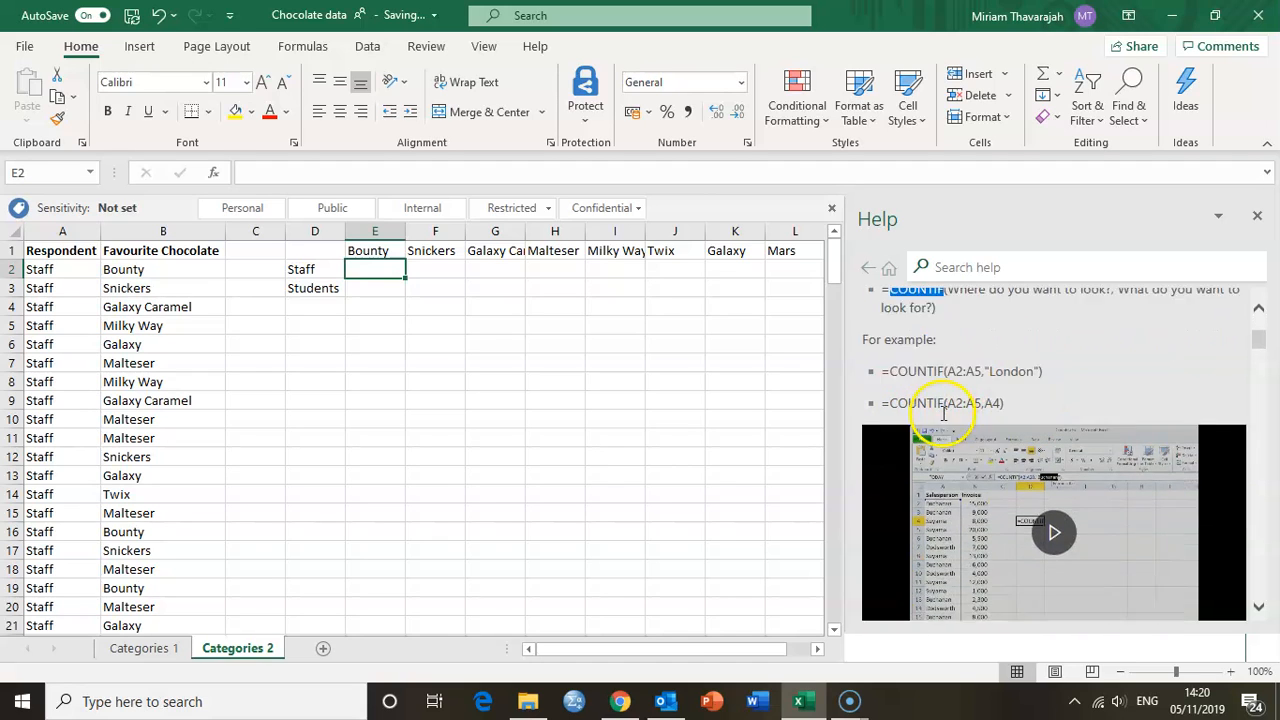
pyautogui.scroll(-2, 943, 412)
pyautogui.scroll(-5, 1014, 491)
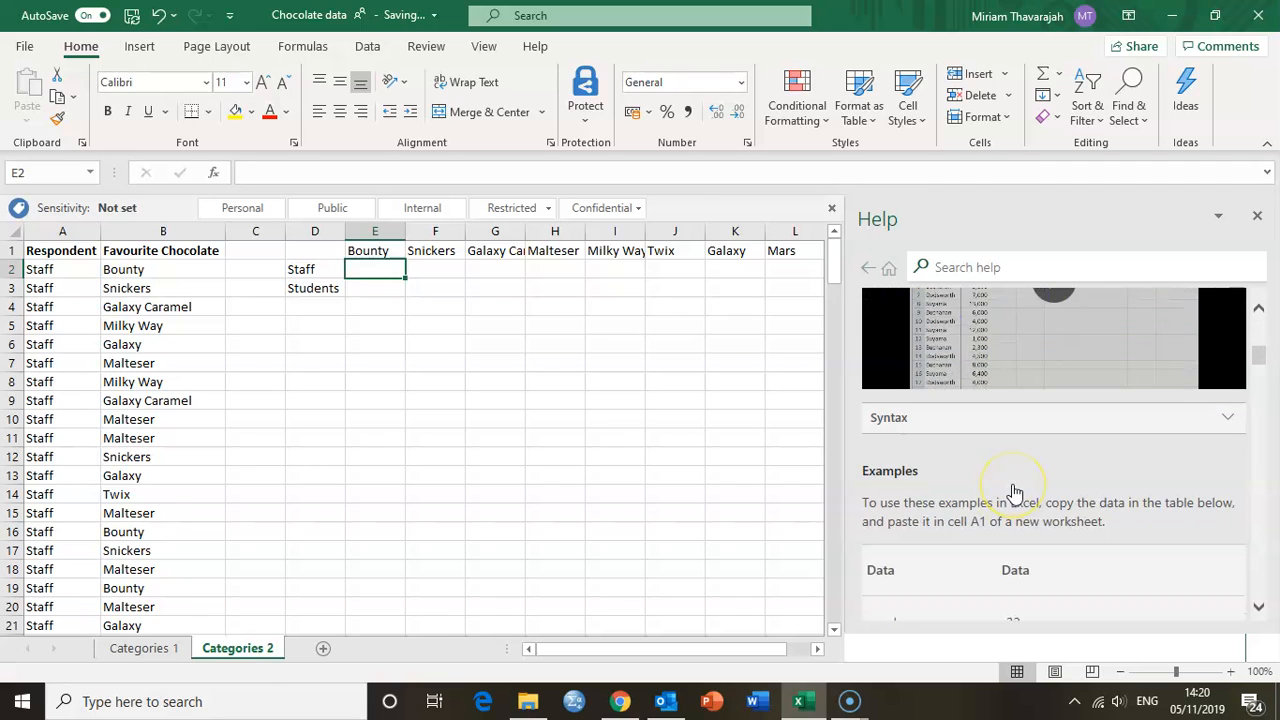
pyautogui.scroll(-3, 1014, 491)
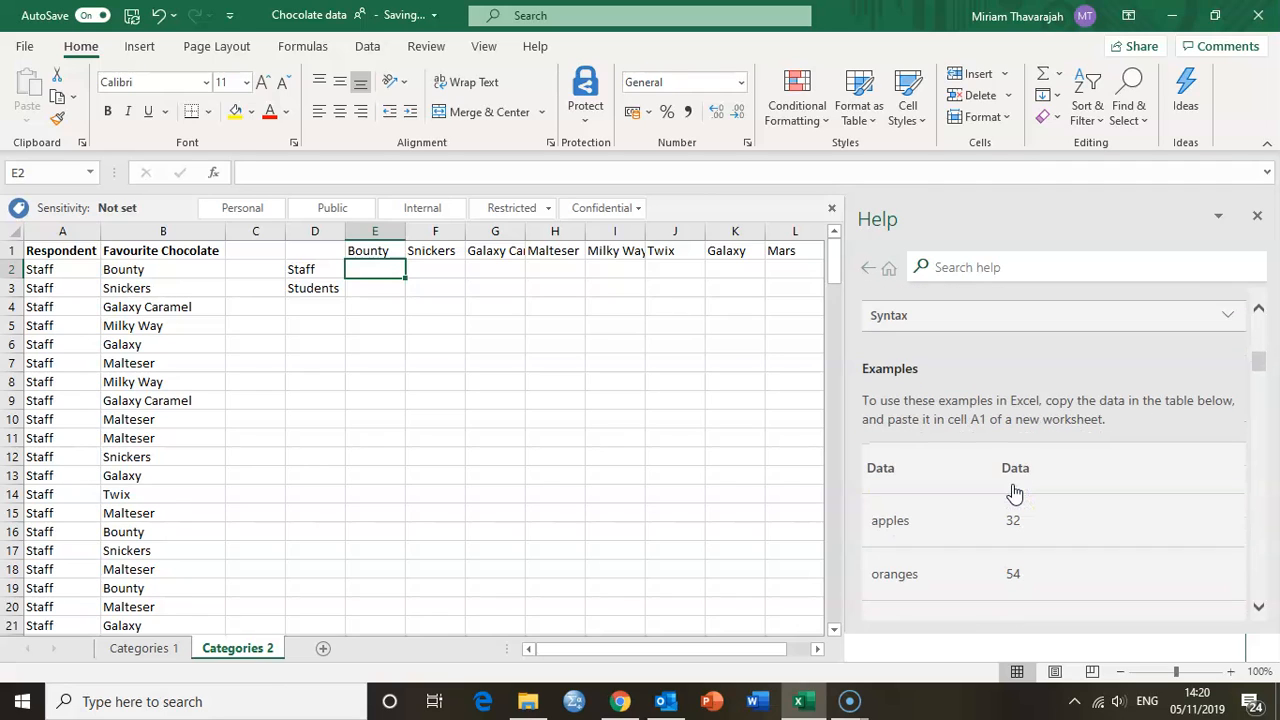
pyautogui.click(910, 420)
pyautogui.scroll(3, 868, 453)
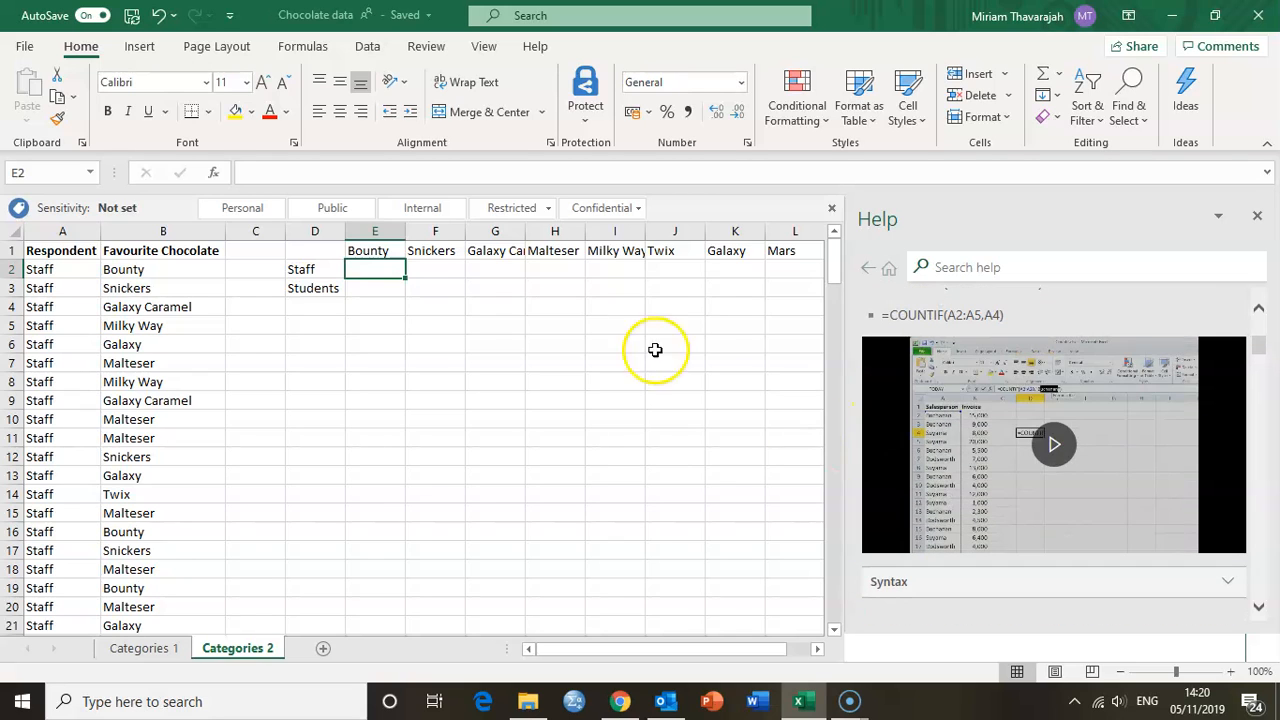
pyautogui.click(1257, 216)
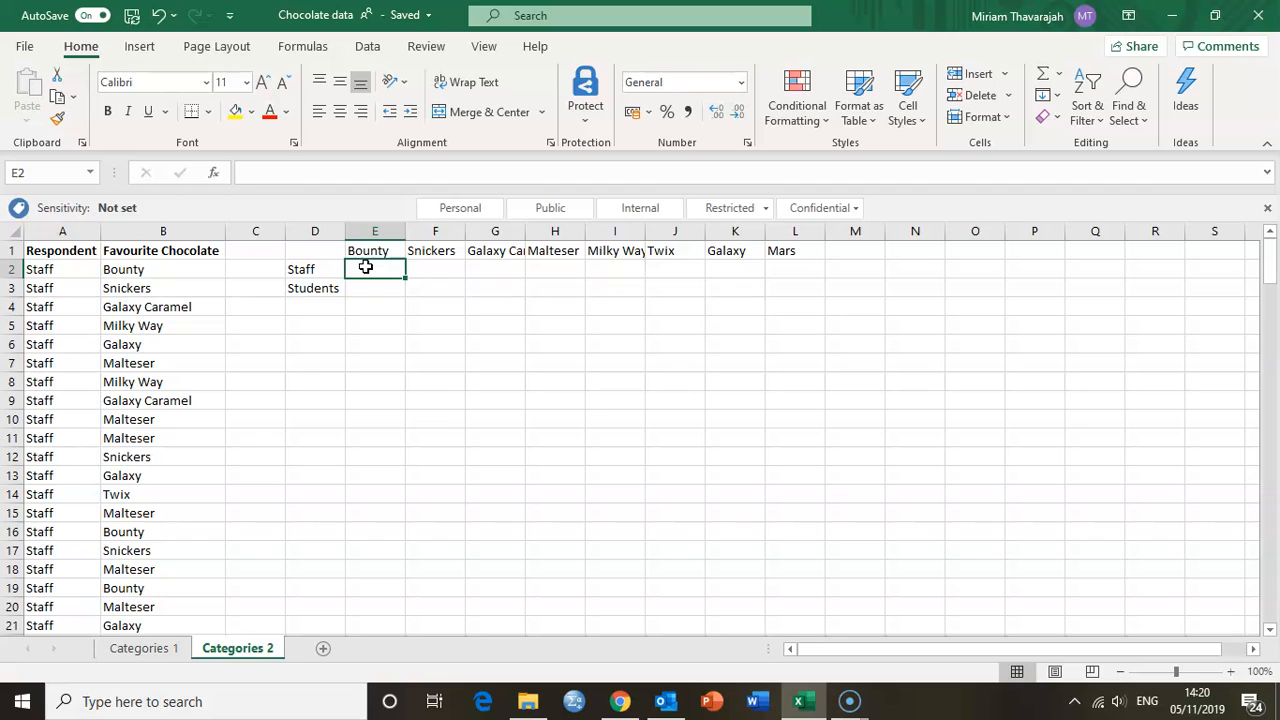
# Check in the sorted Respondent column where the Staff rows end and the Student rows begin
pyautogui.click(50, 272)
pyautogui.scroll(-7, 50, 416)
pyautogui.scroll(-12, 52, 418)
pyautogui.scroll(-5, 52, 418)
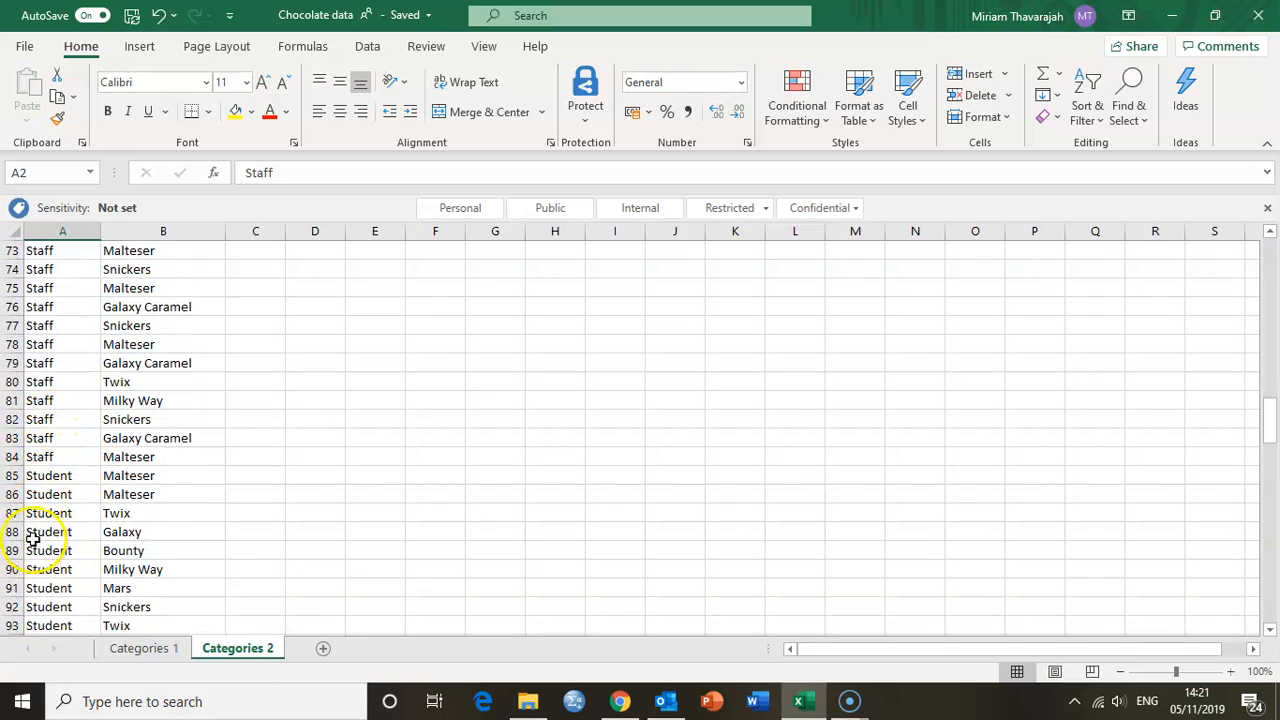
pyautogui.scroll(20, 86, 380)
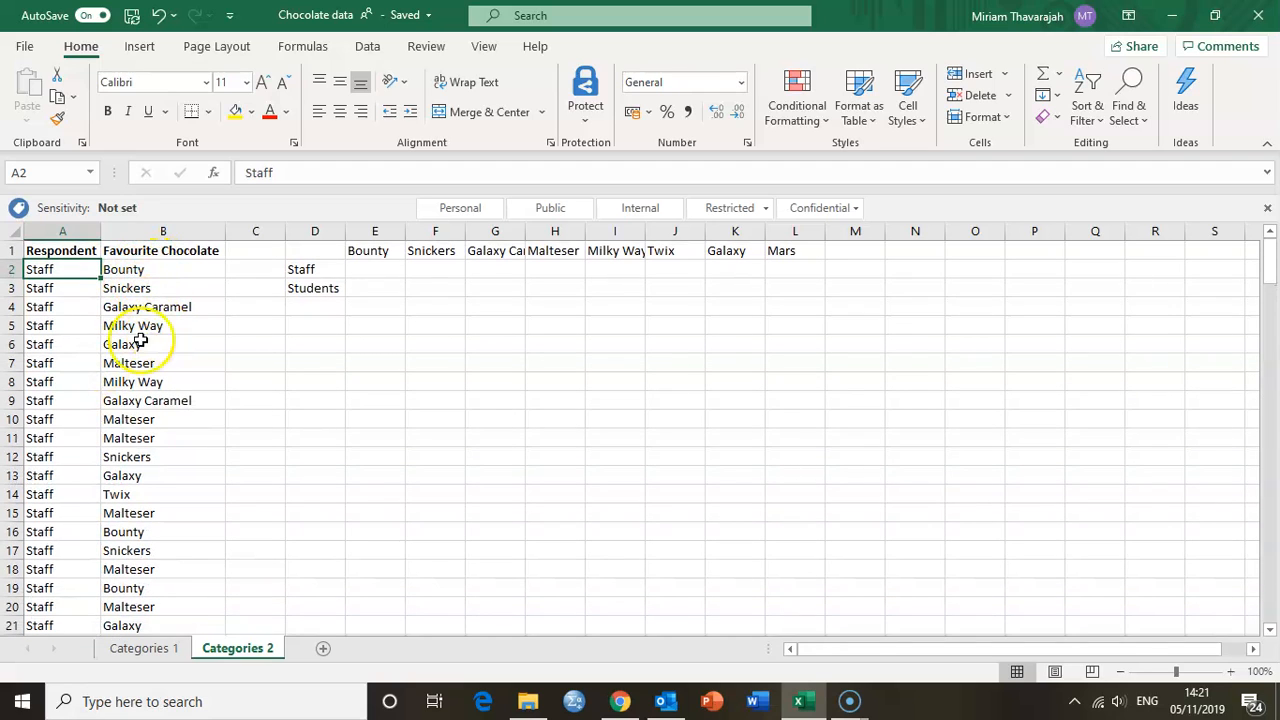
pyautogui.moveTo(160, 269); pyautogui.dragTo(133, 553)
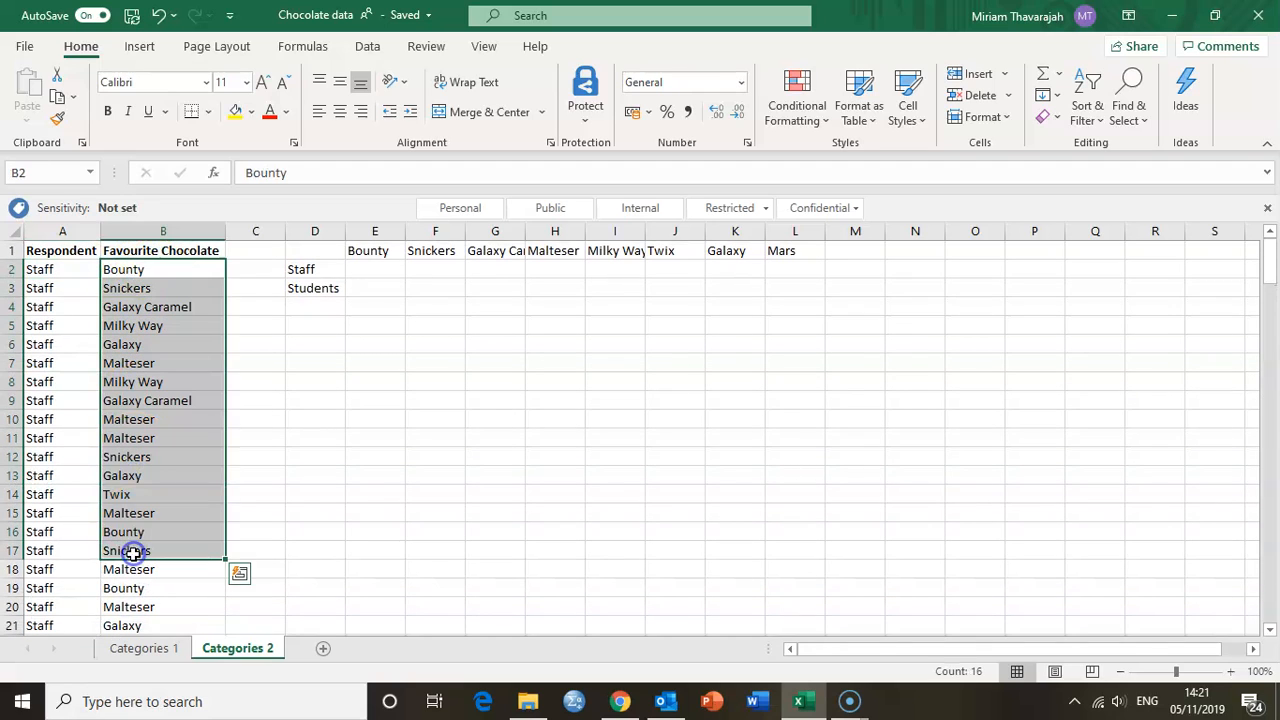
# Count the staff Bounty choices in E2 with the formula =COUNTIF(B2:B84,"bounty")
pyautogui.click(385, 273)
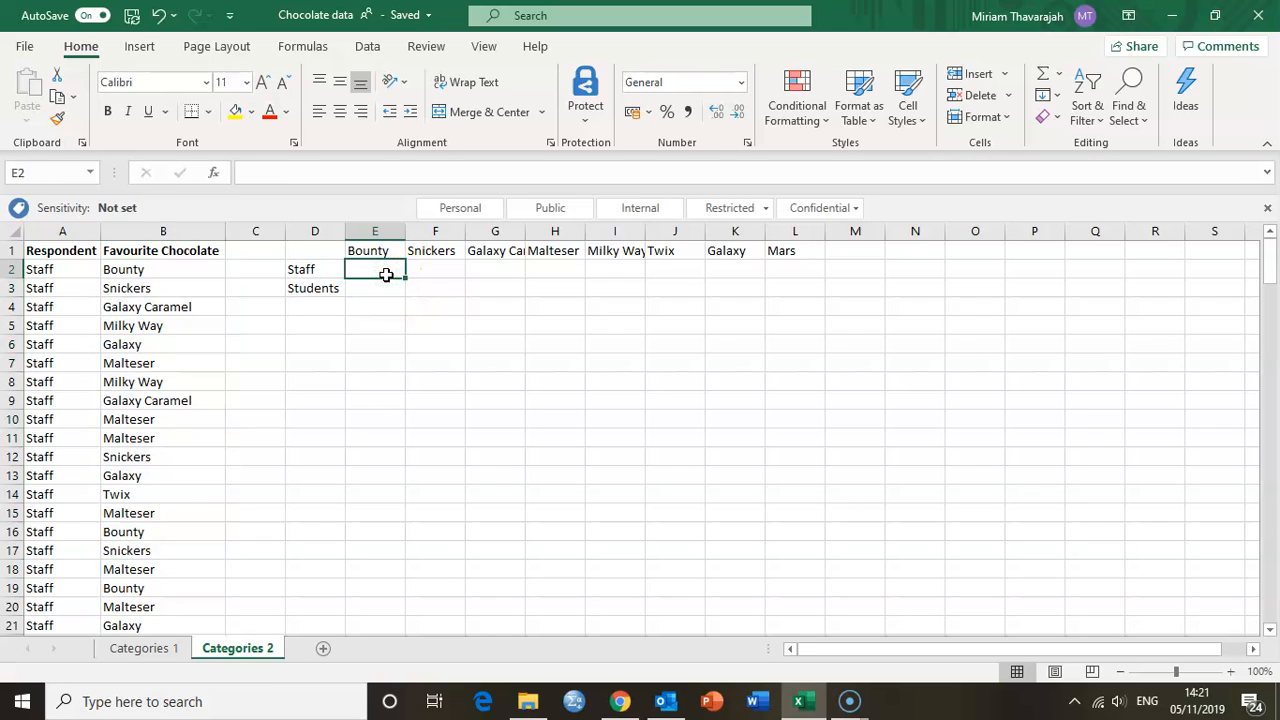
pyautogui.write('=')
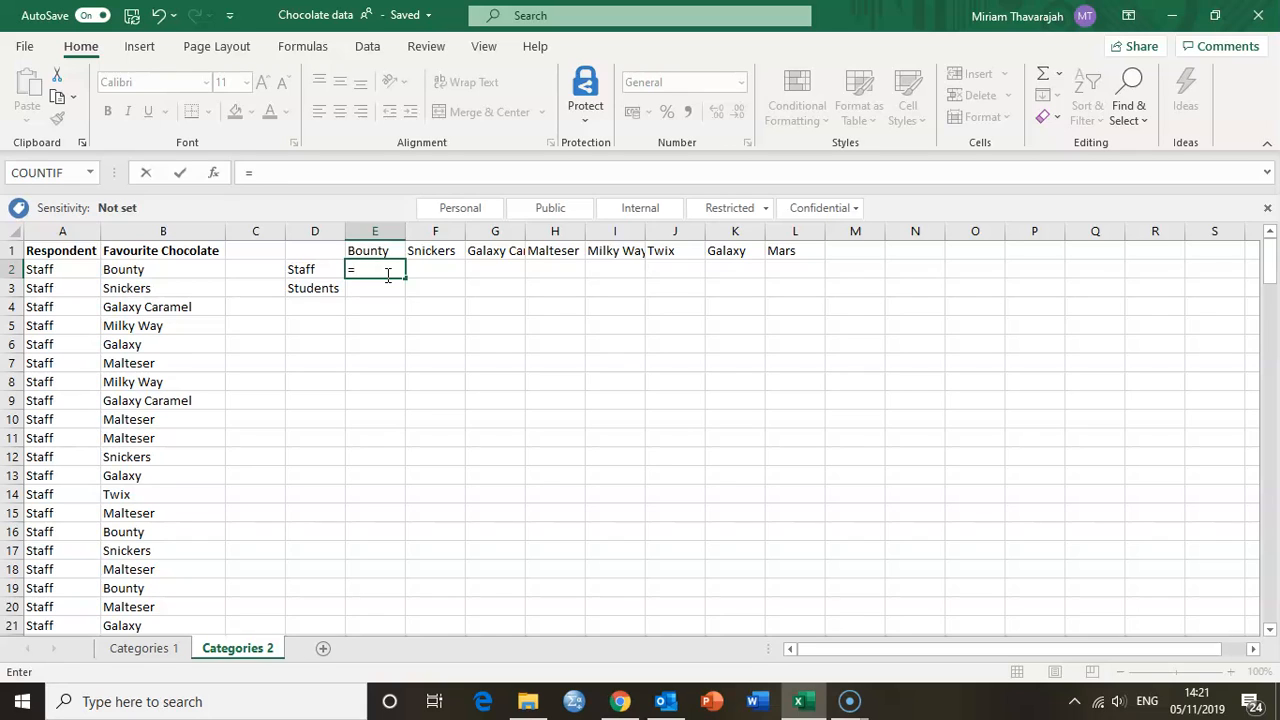
pyautogui.write('count')
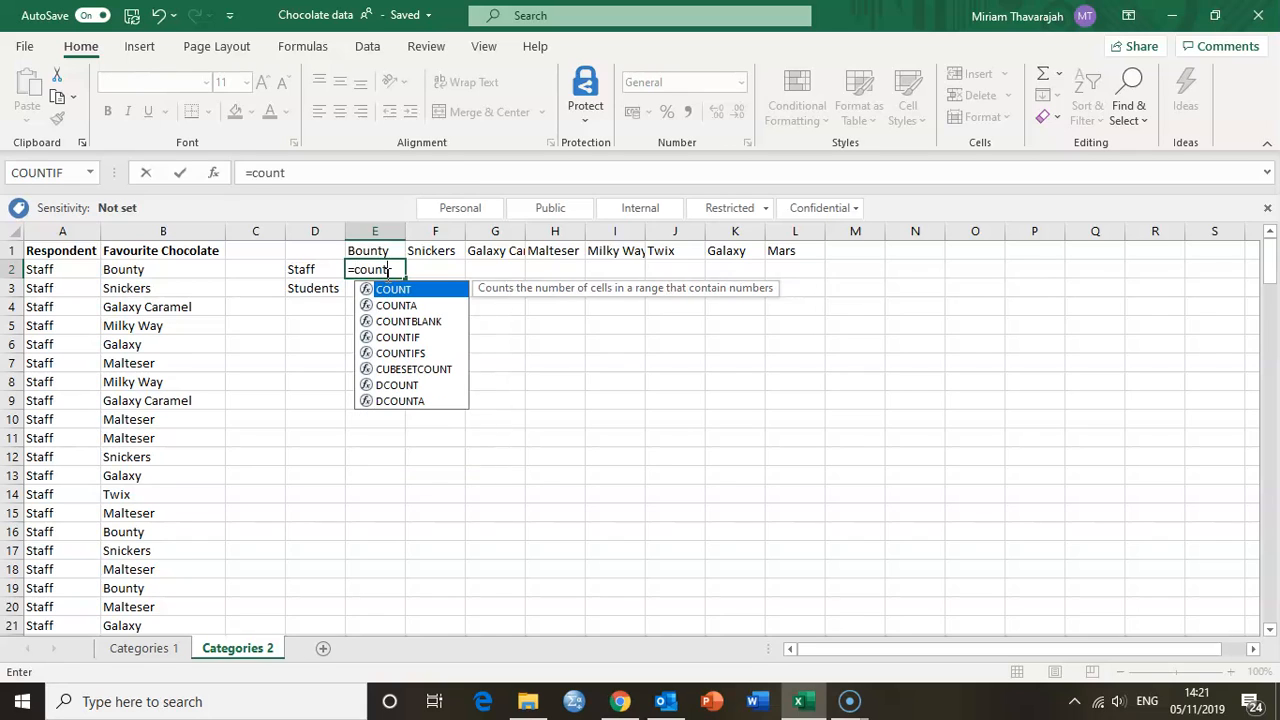
pyautogui.write('if')
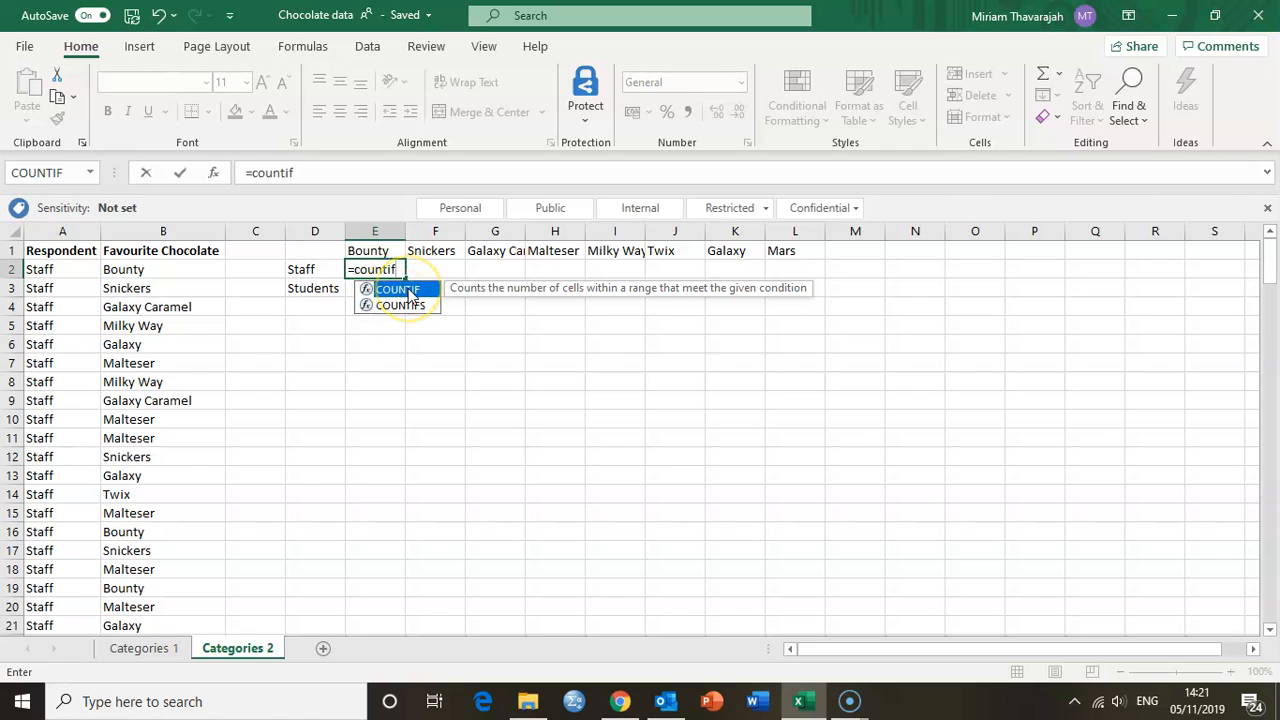
pyautogui.doubleClick(408, 292)
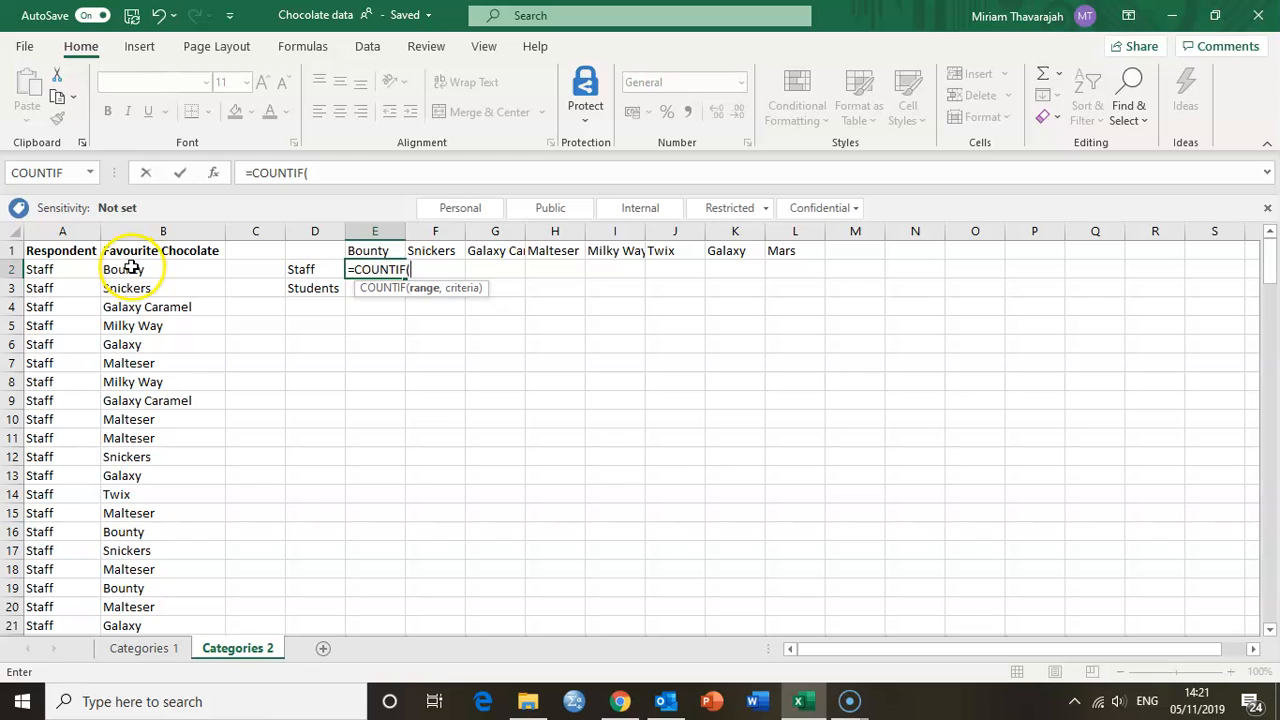
pyautogui.moveTo(131, 268); pyautogui.dragTo(136, 607)
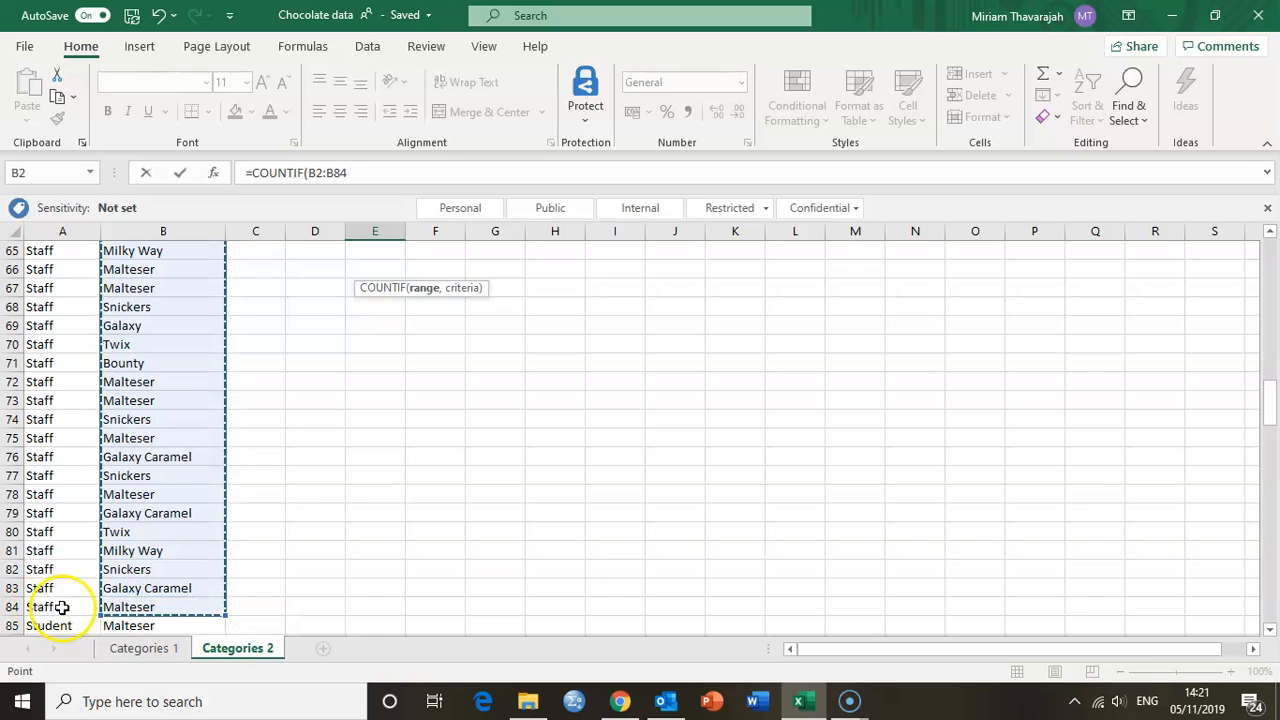
pyautogui.scroll(20, 471, 413)
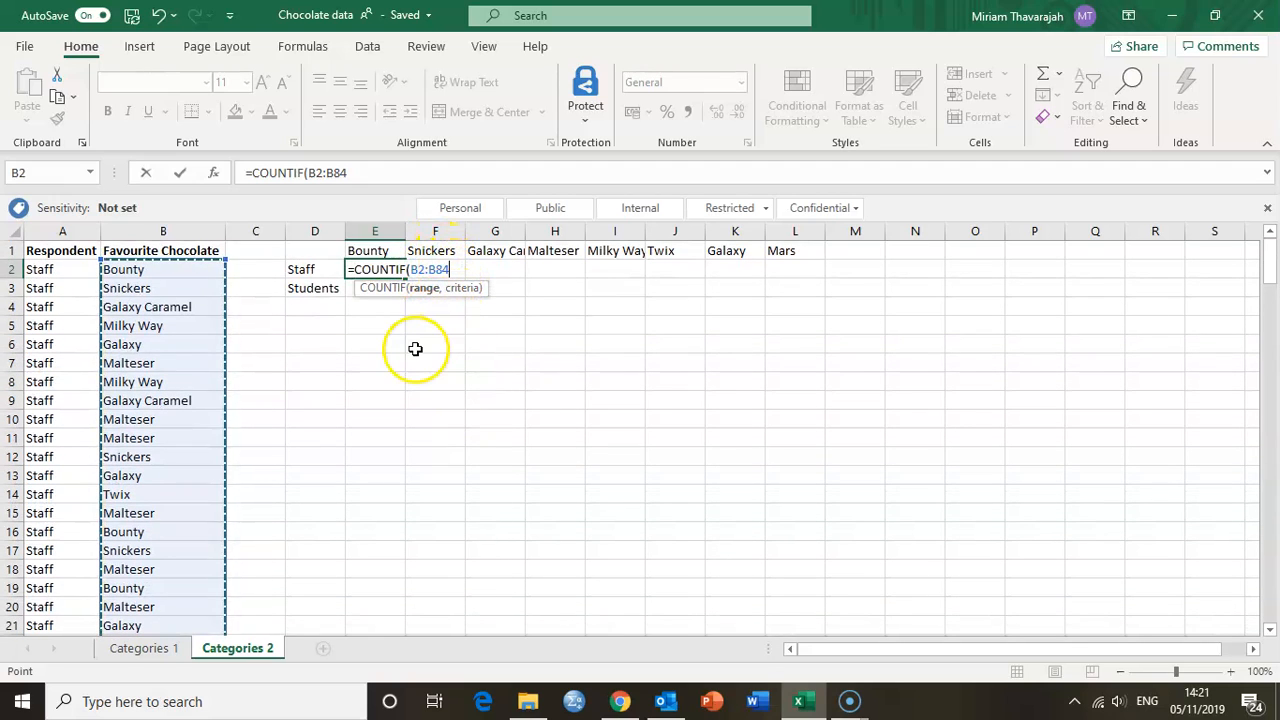
pyautogui.write(',"bounty')
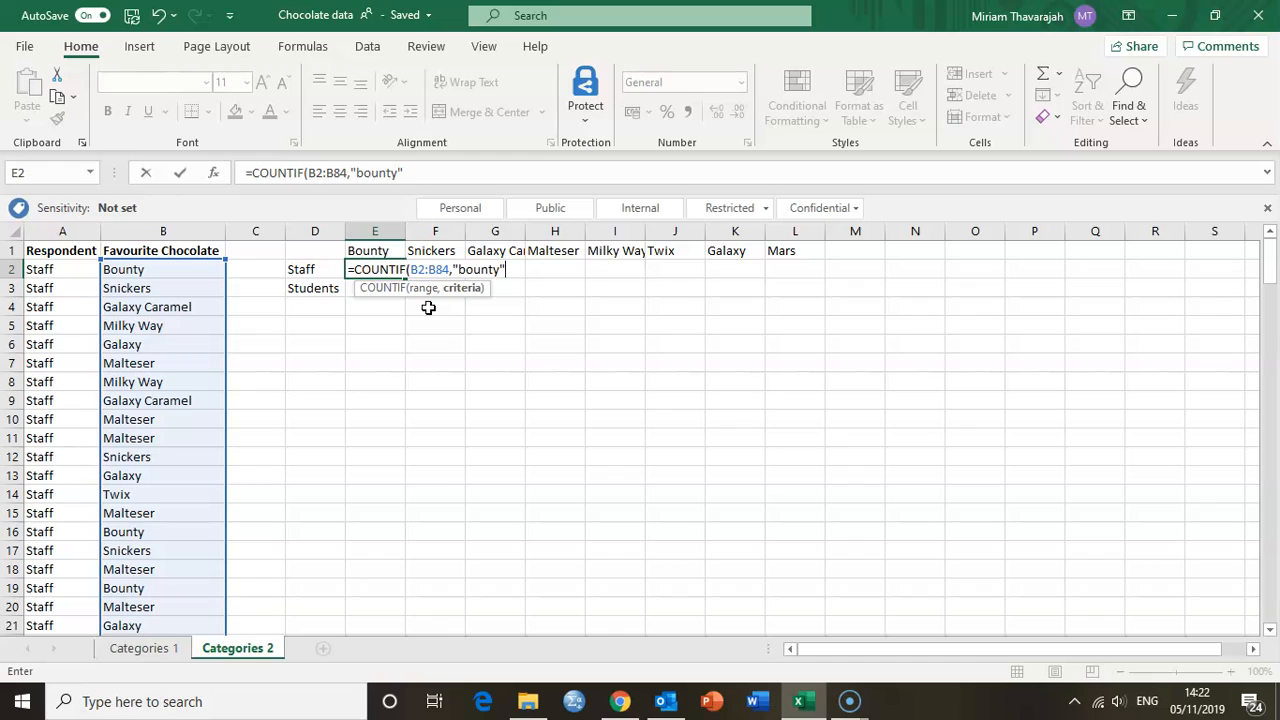
pyautogui.write(')')
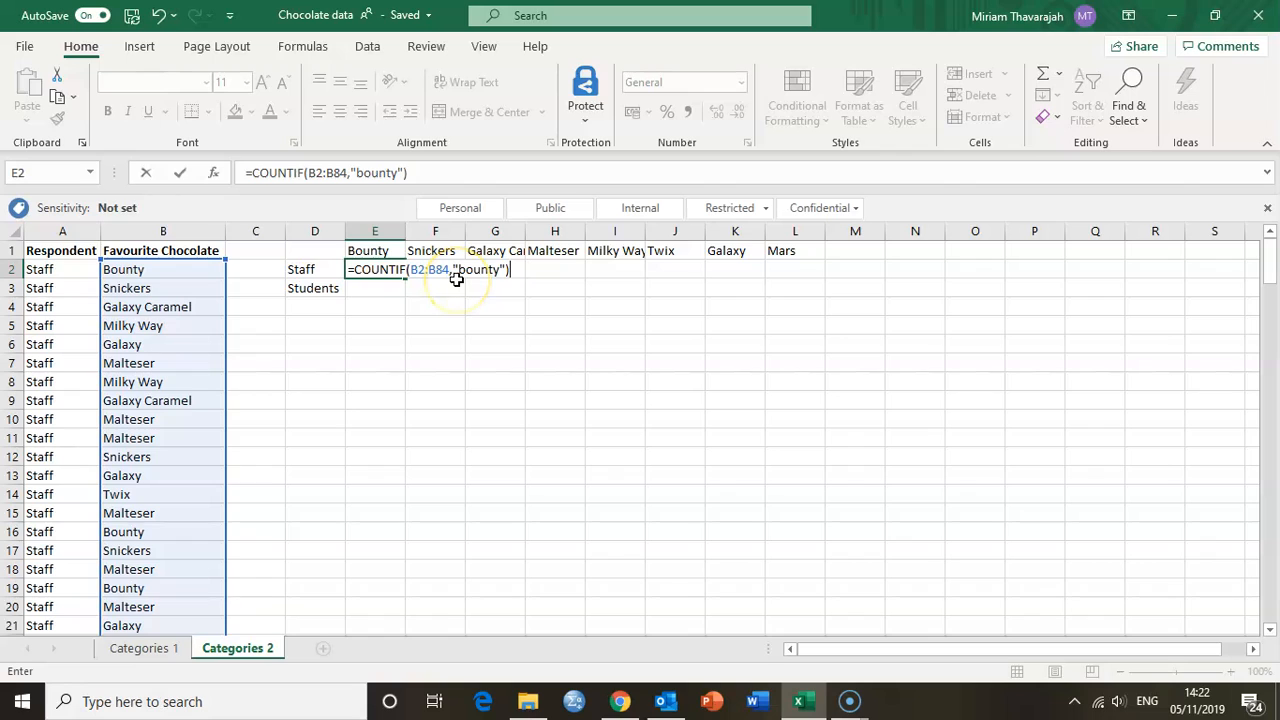
pyautogui.press('Return')
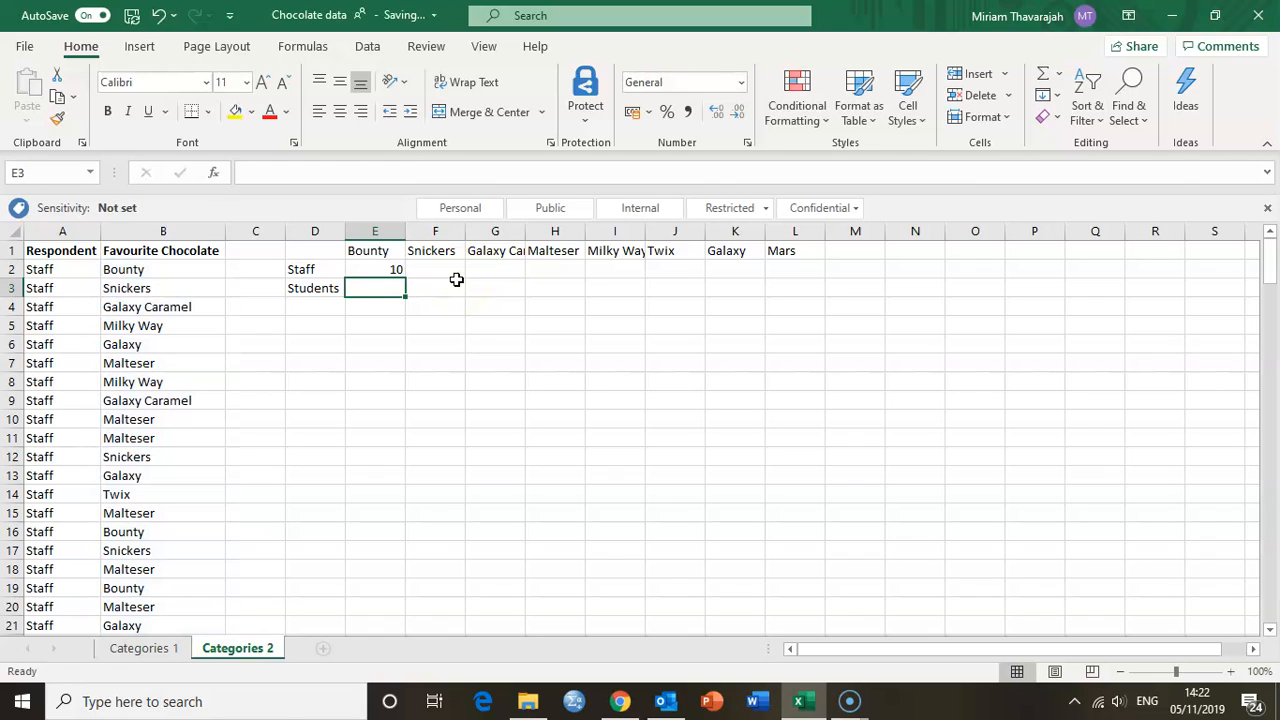
pyautogui.click(388, 270)
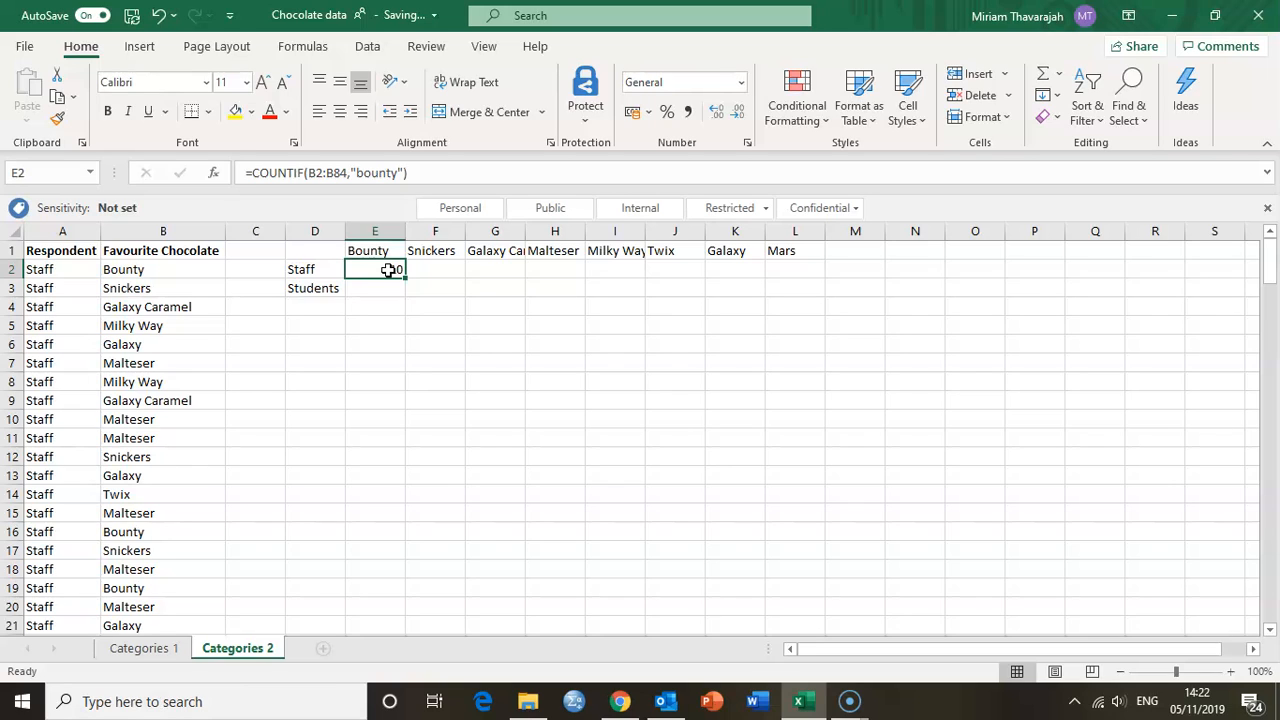
# Count the staff Snickers choices in F2 with the formula =COUNTIF(B2:B84,"snickers")
pyautogui.click(446, 269)
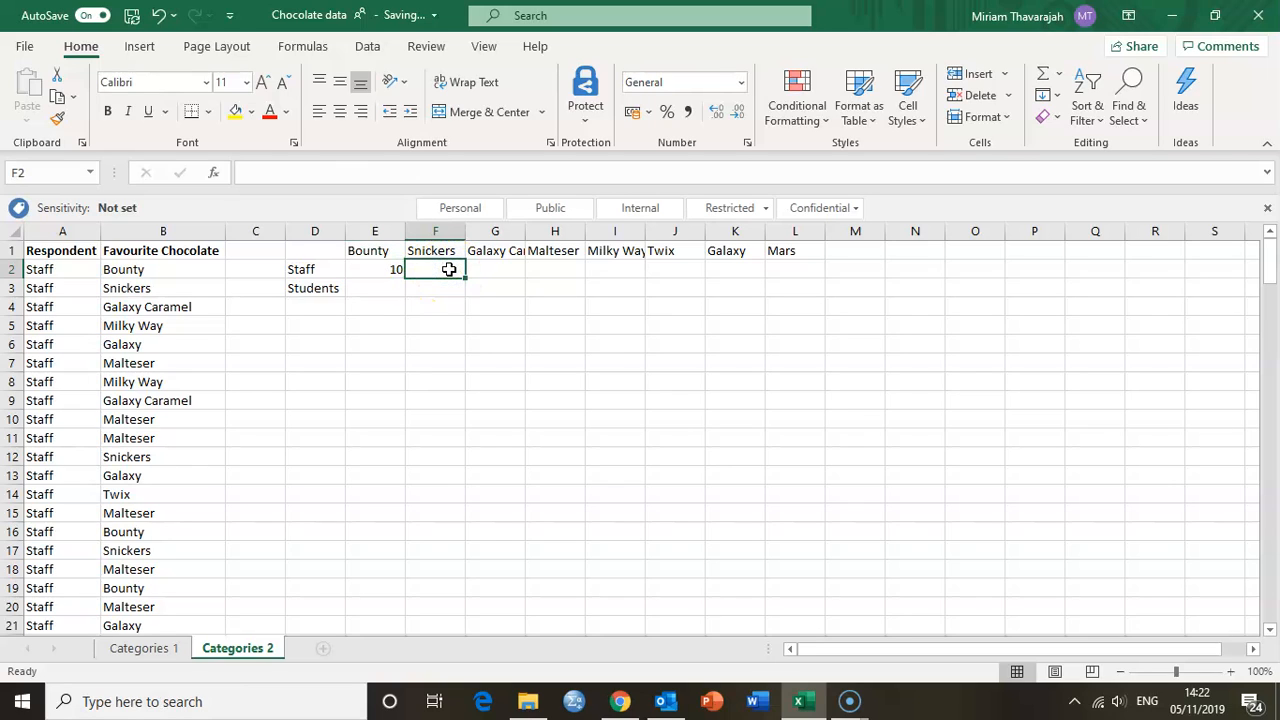
pyautogui.write('=countif')
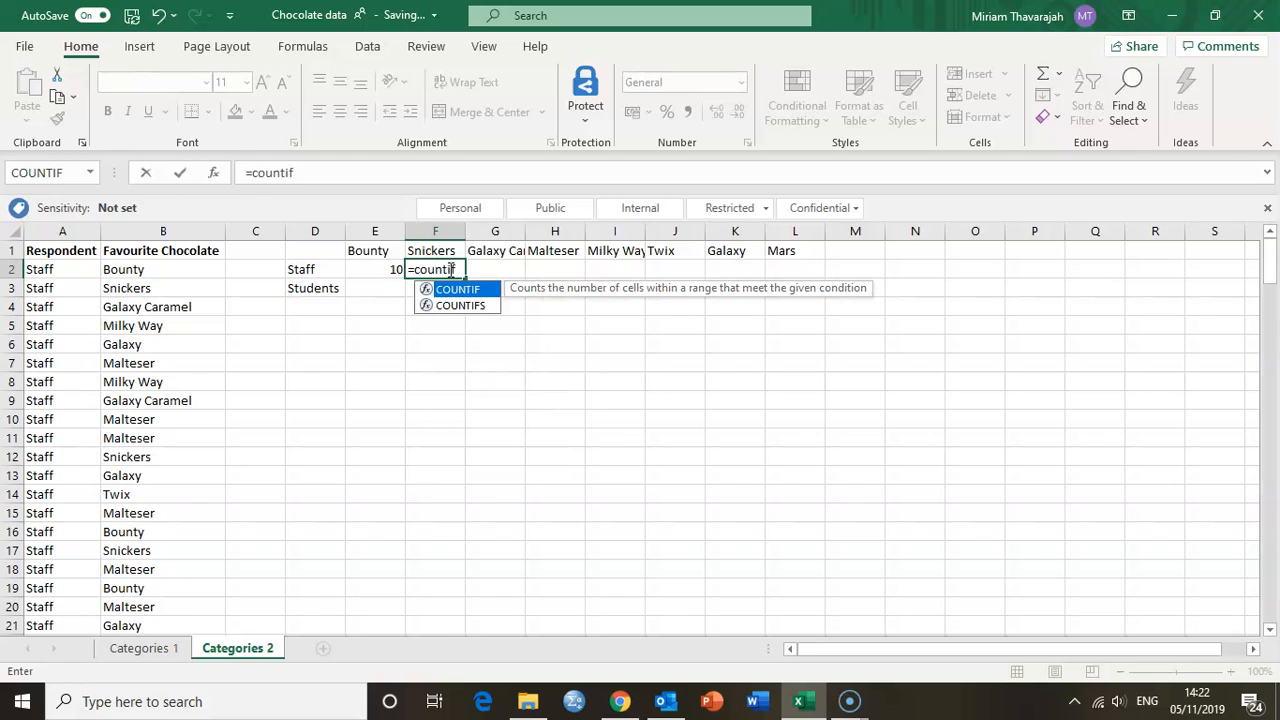
pyautogui.write('(')
pyautogui.moveTo(166, 266); pyautogui.dragTo(177, 341)
pyautogui.write(',')
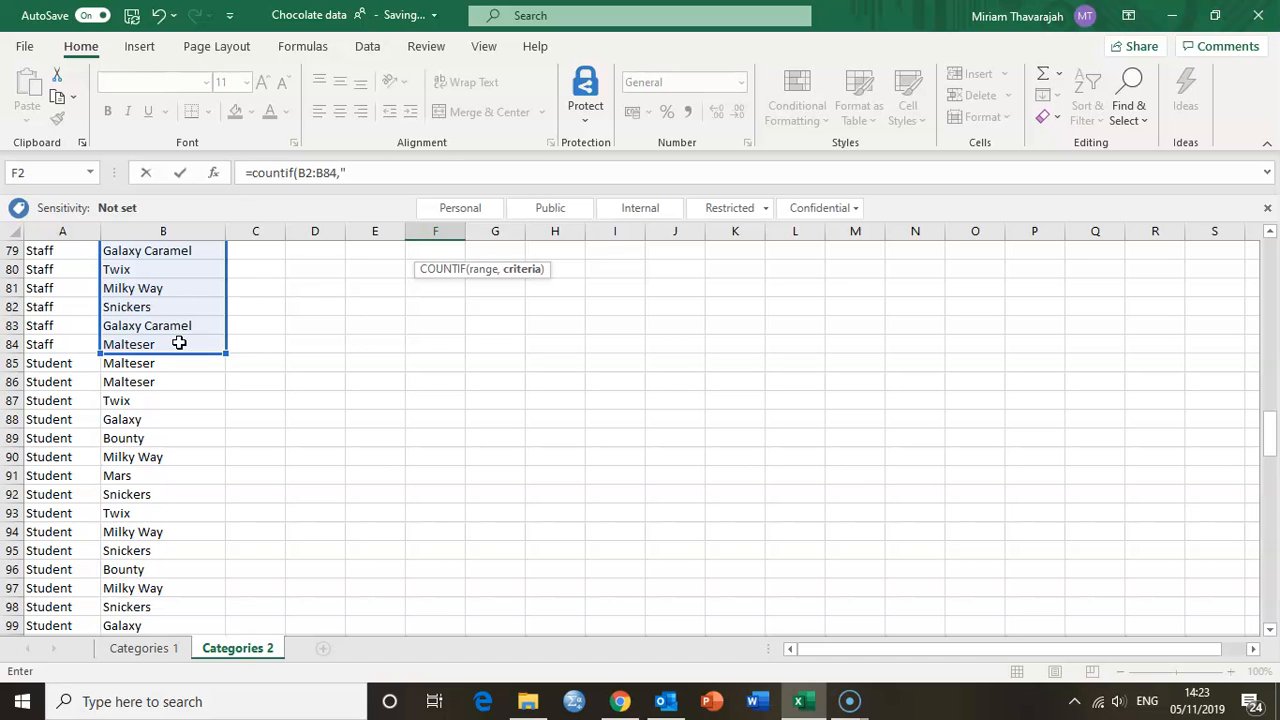
pyautogui.scroll(20, 179, 343)
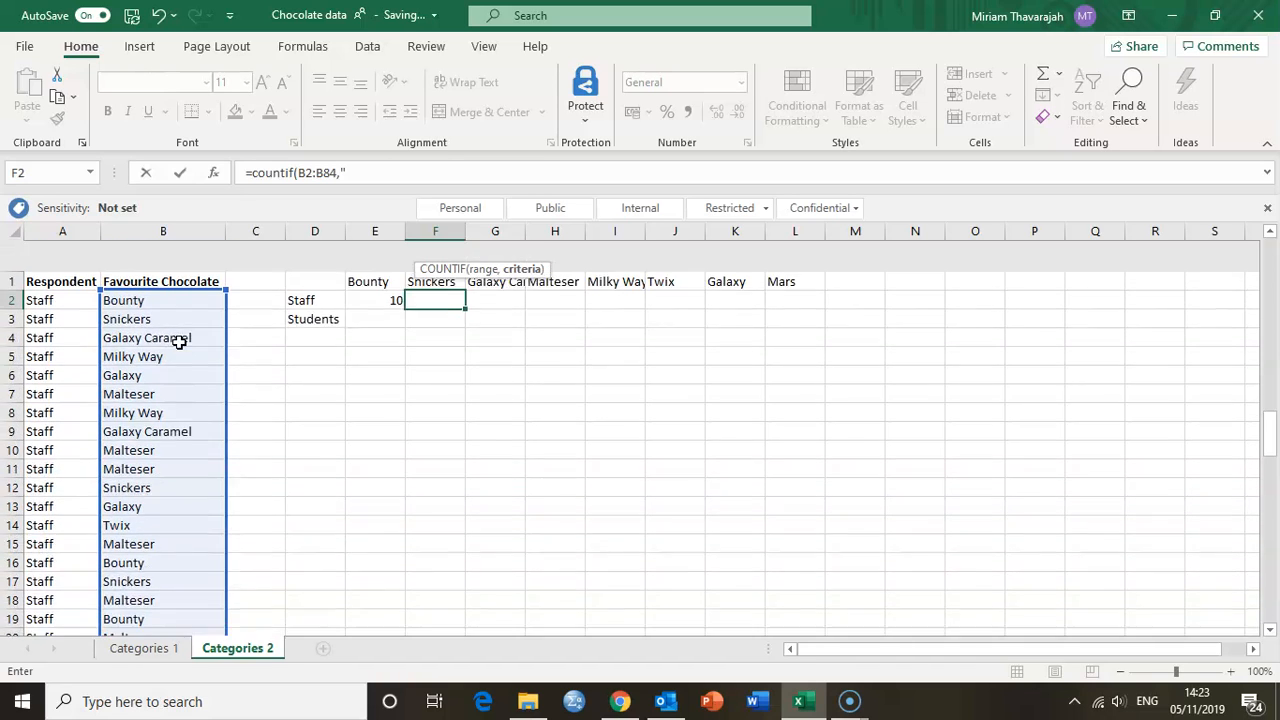
pyautogui.write('"snickers")')
pyautogui.press('Return')
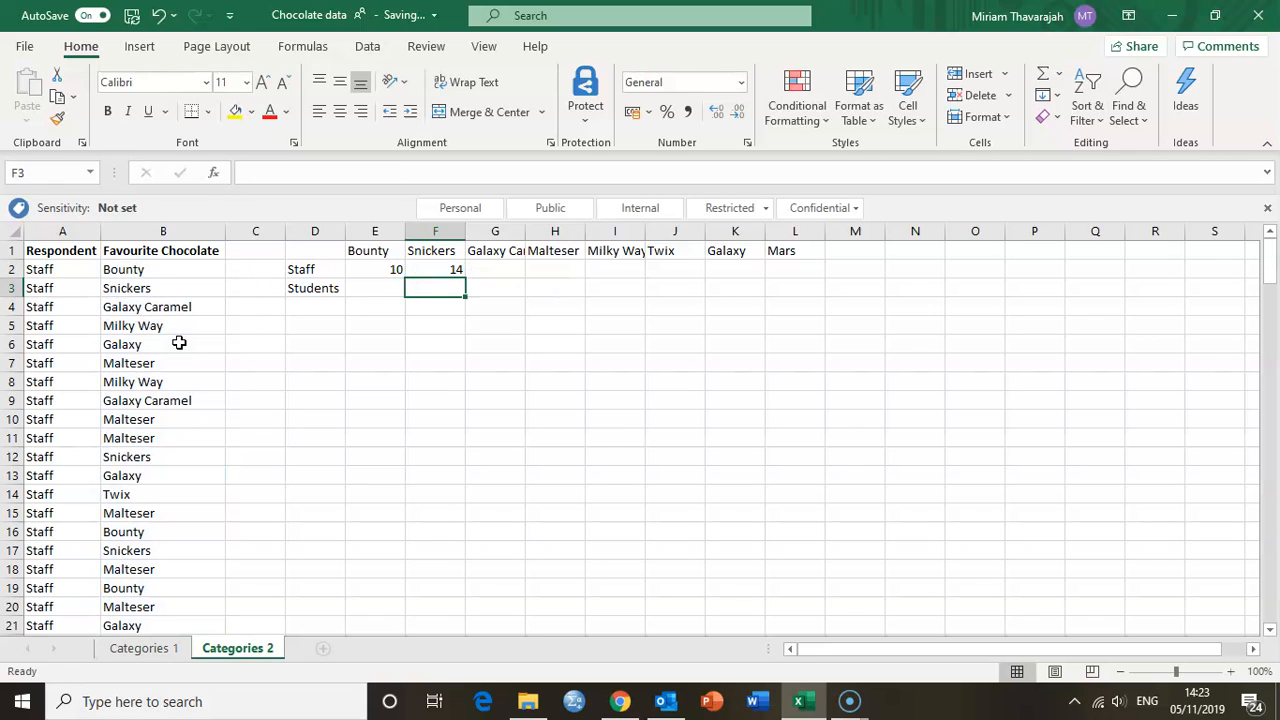
pyautogui.click(445, 270)
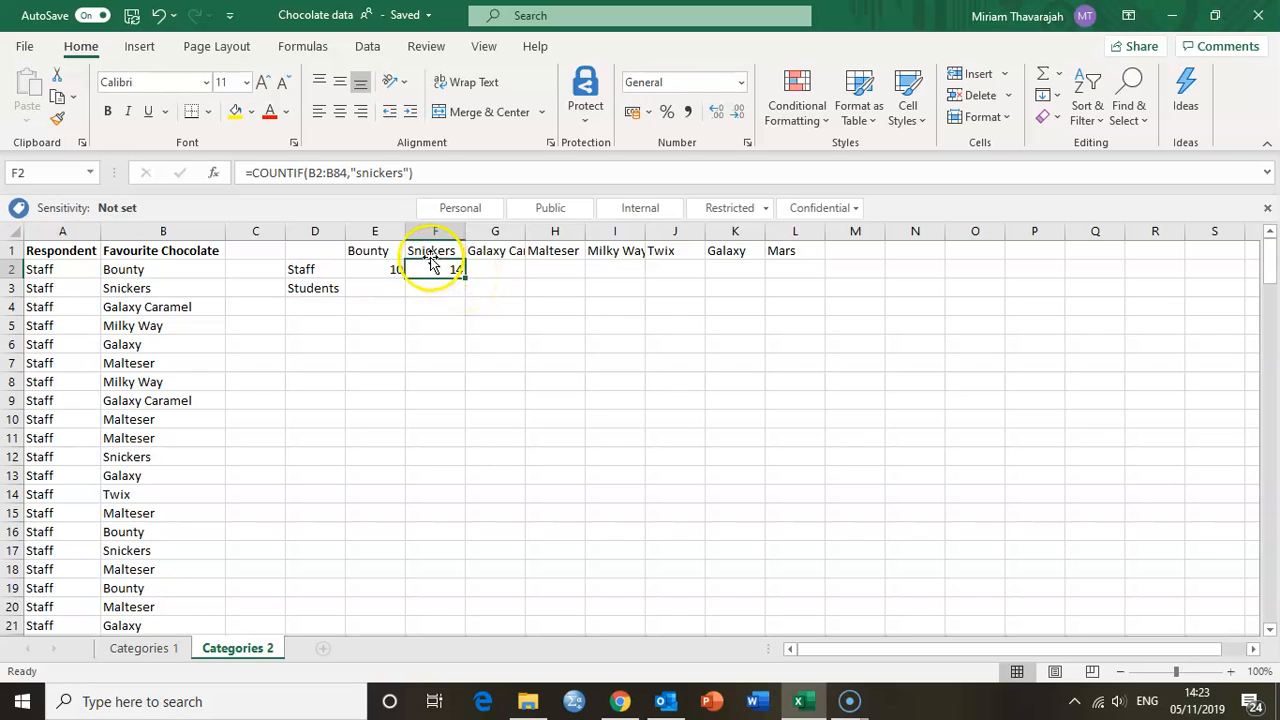
# Fill the staff Snickers formula from F2 across into G2 under Galaxy Caramel
pyautogui.click(488, 270)
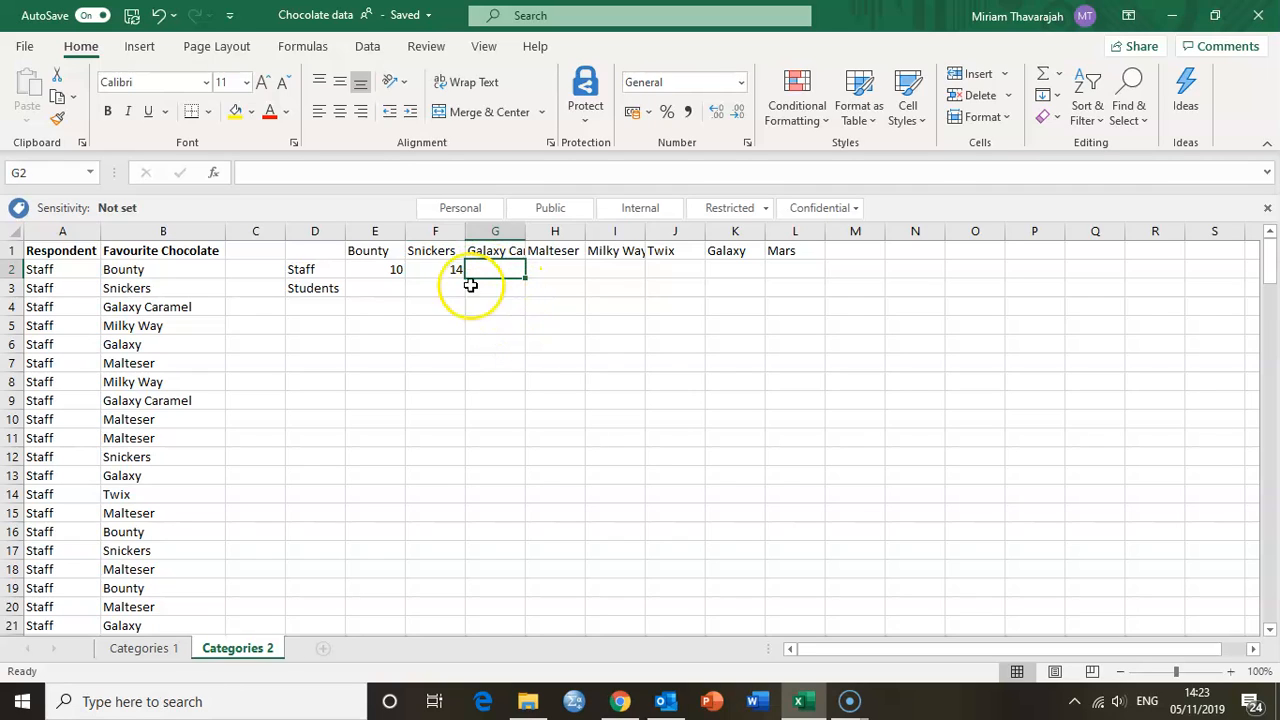
pyautogui.click(447, 262)
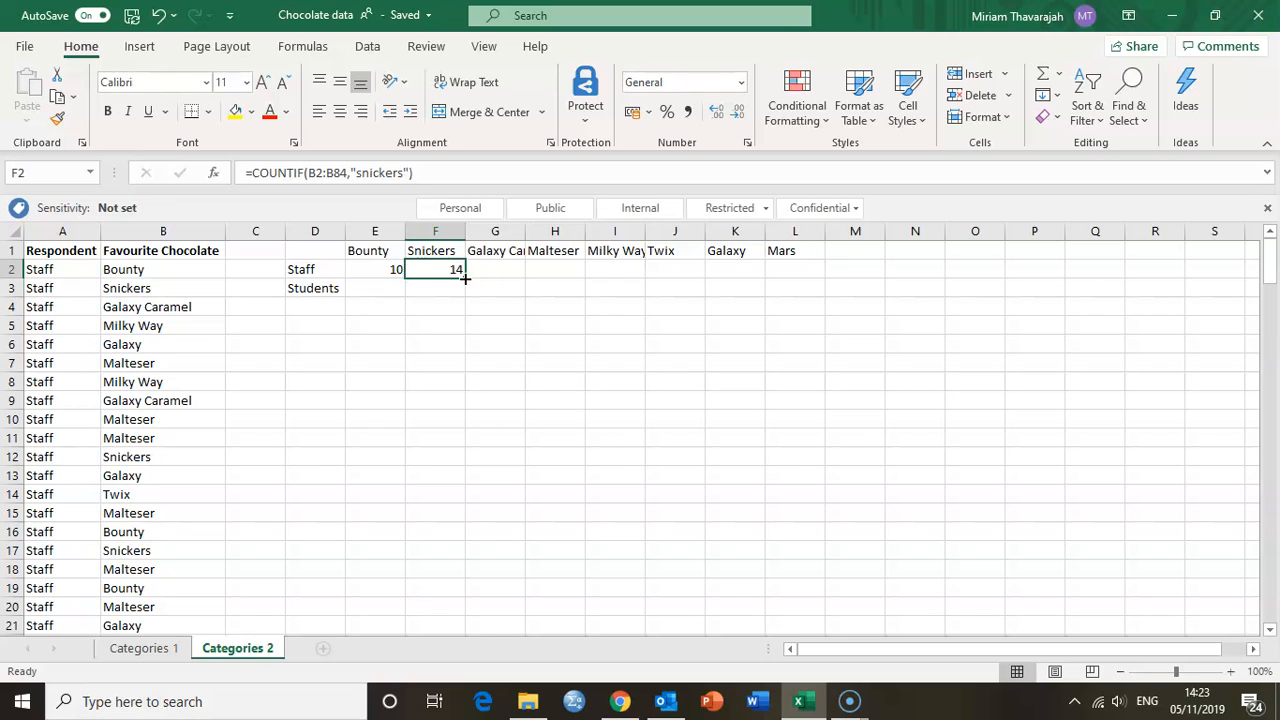
pyautogui.moveTo(465, 279); pyautogui.dragTo(812, 274)
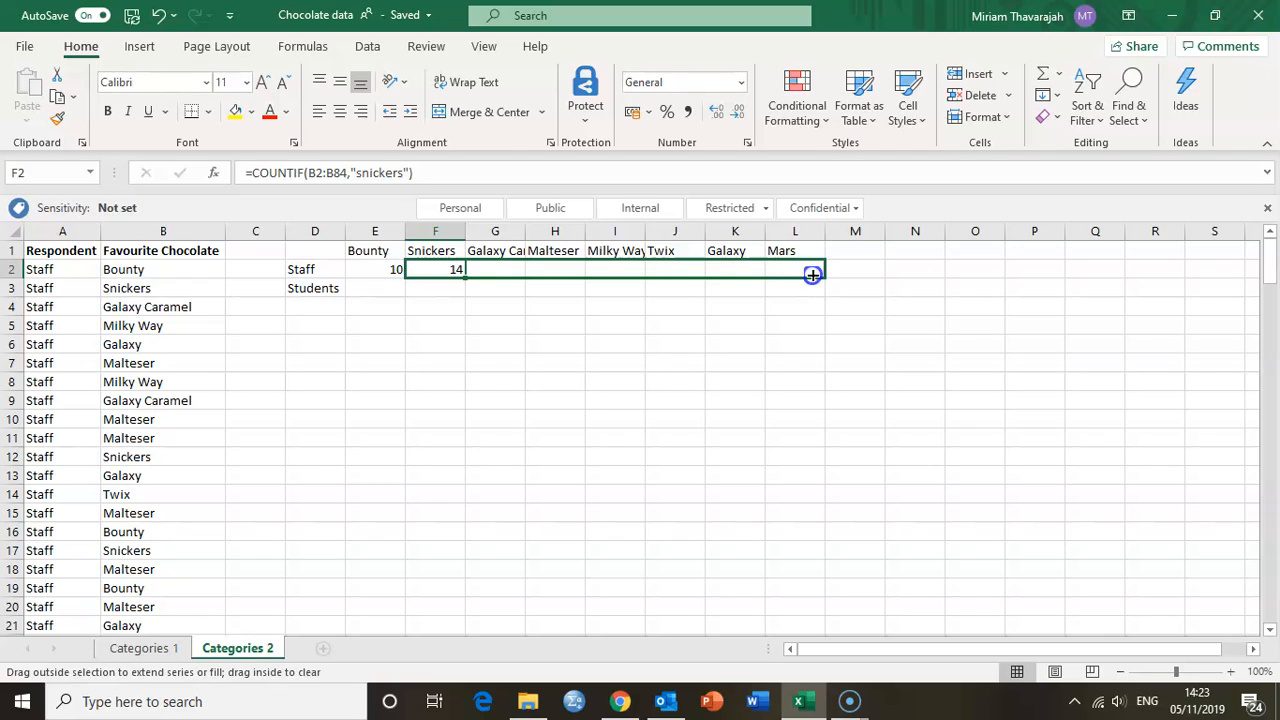
pyautogui.moveTo(812, 274); pyautogui.dragTo(527, 254)
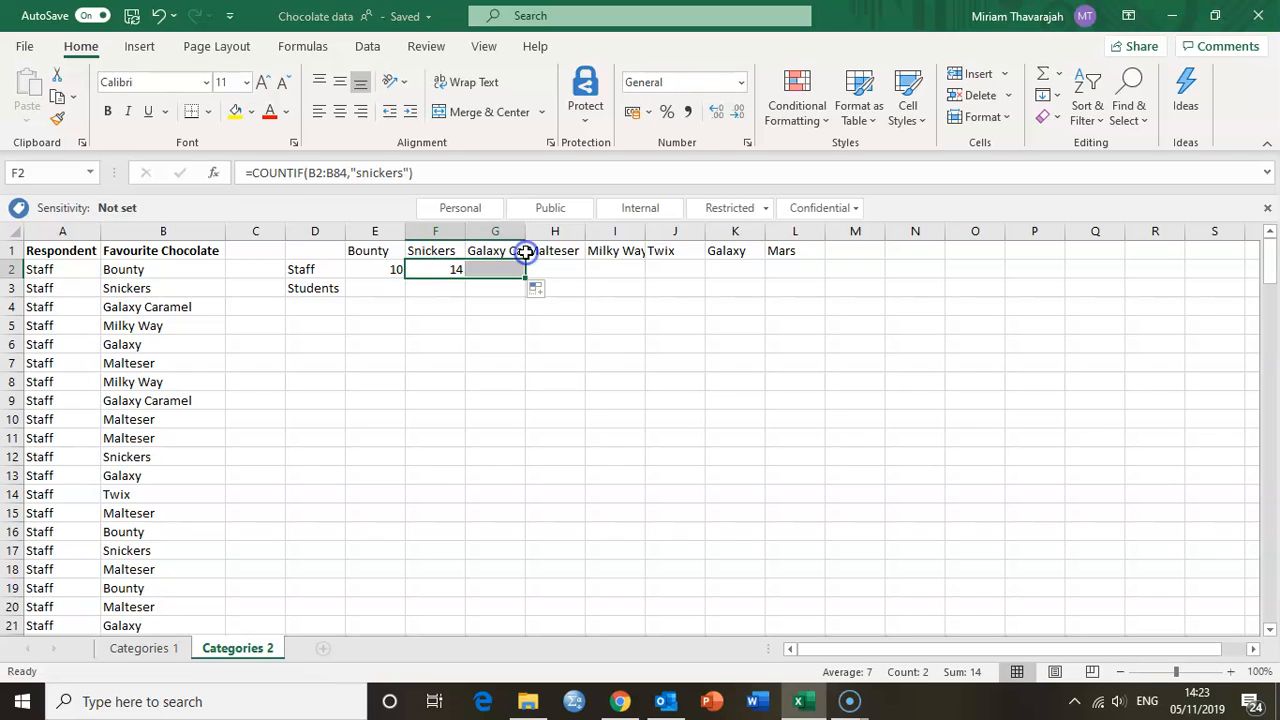
# Compare the formulas in F2 and G2 and examine which column range each one refers to
pyautogui.click(436, 267)
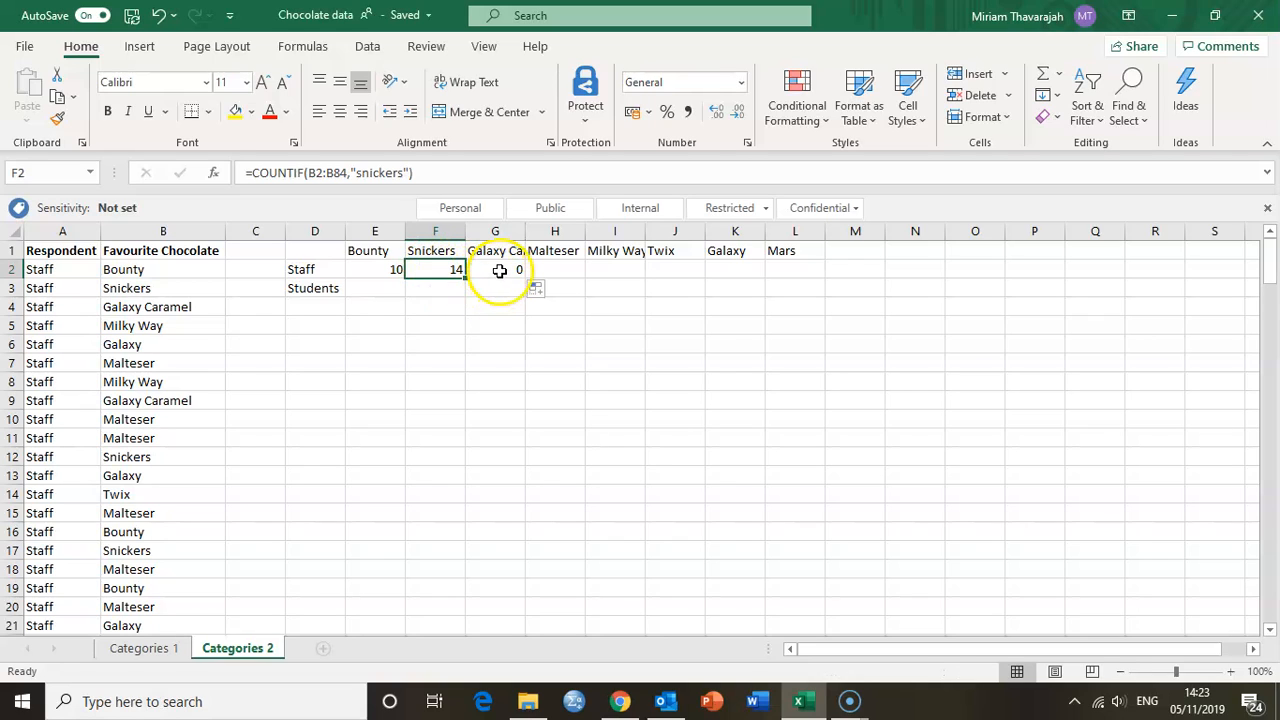
pyautogui.click(498, 272)
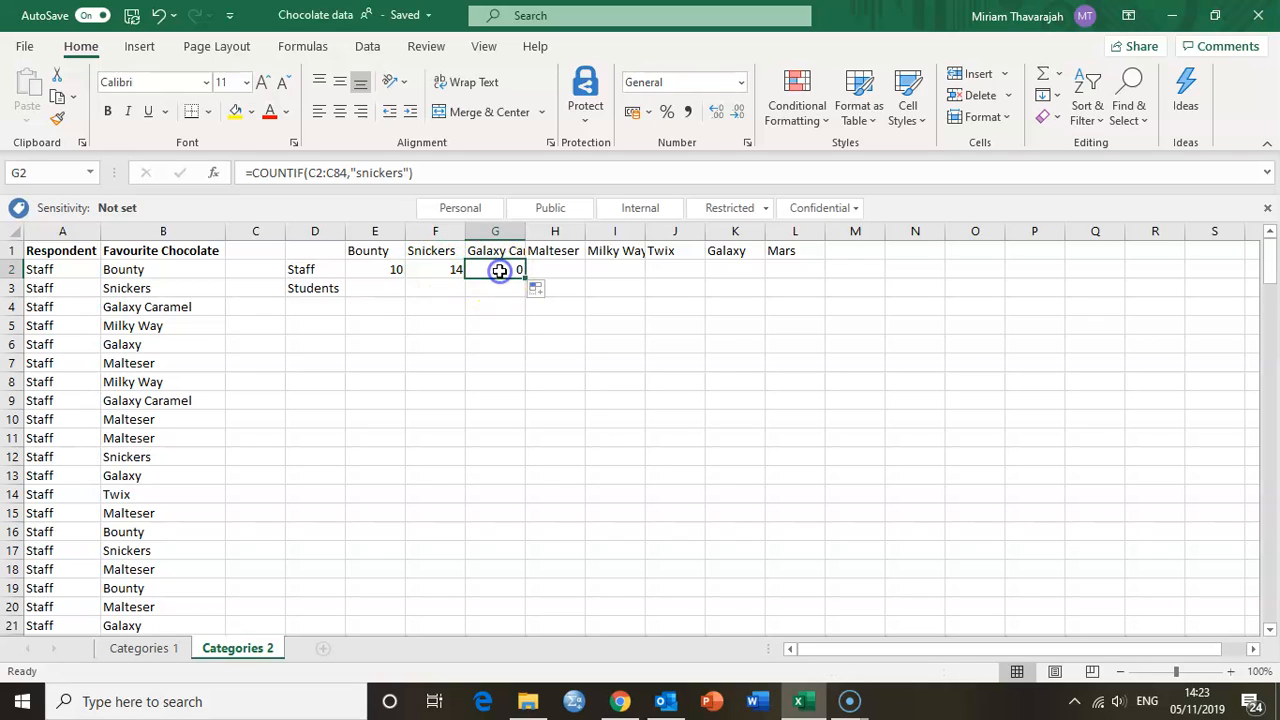
pyautogui.click(448, 270)
pyautogui.click(504, 270)
pyautogui.click(450, 271)
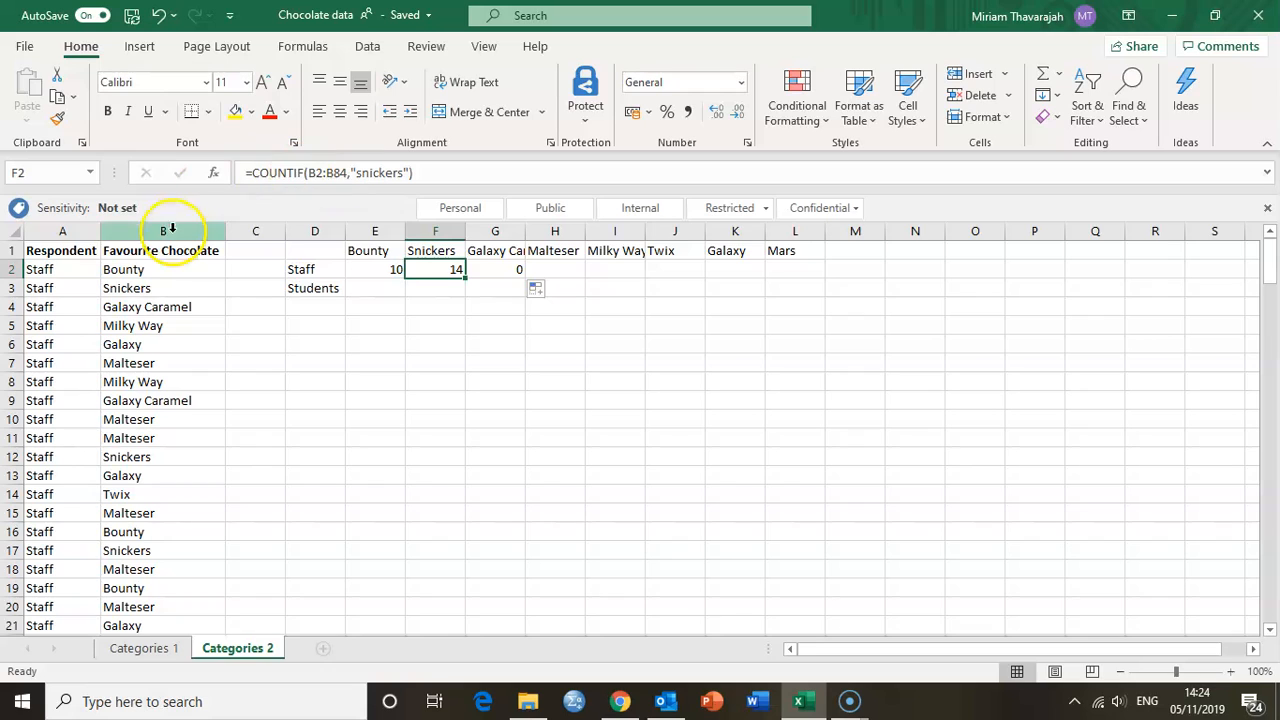
pyautogui.click(340, 174)
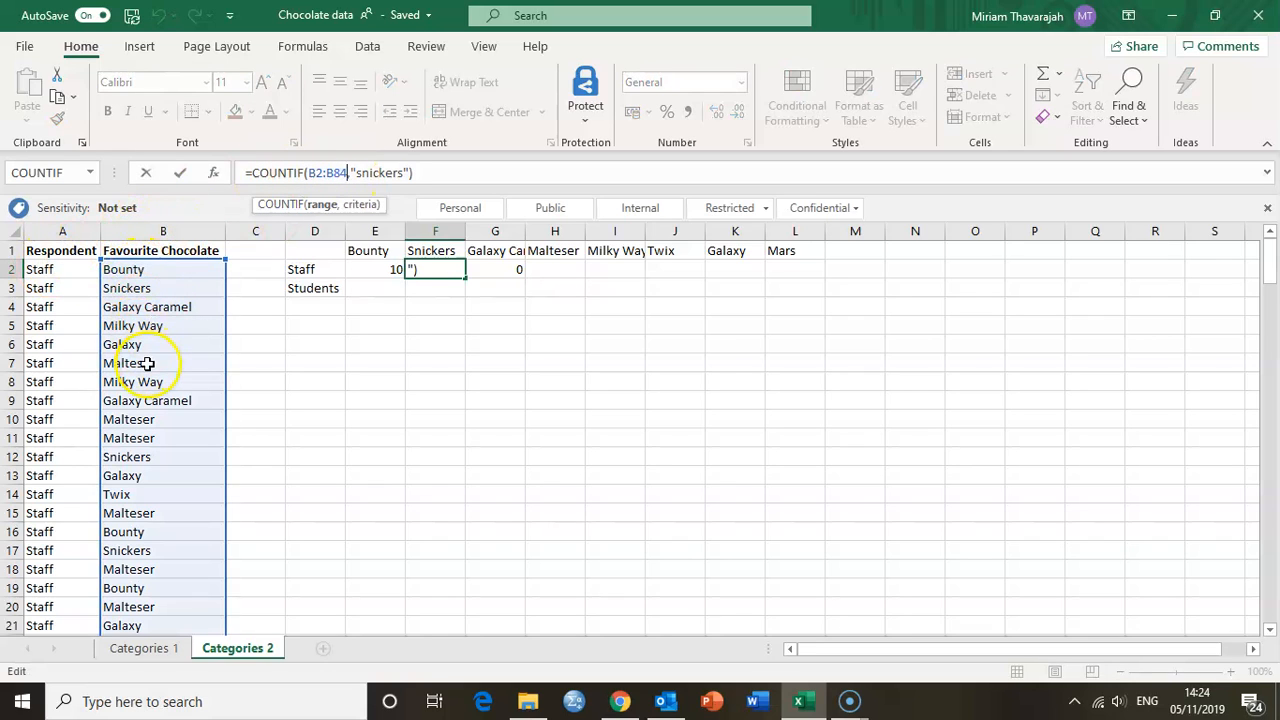
pyautogui.scroll(-20, 147, 363)
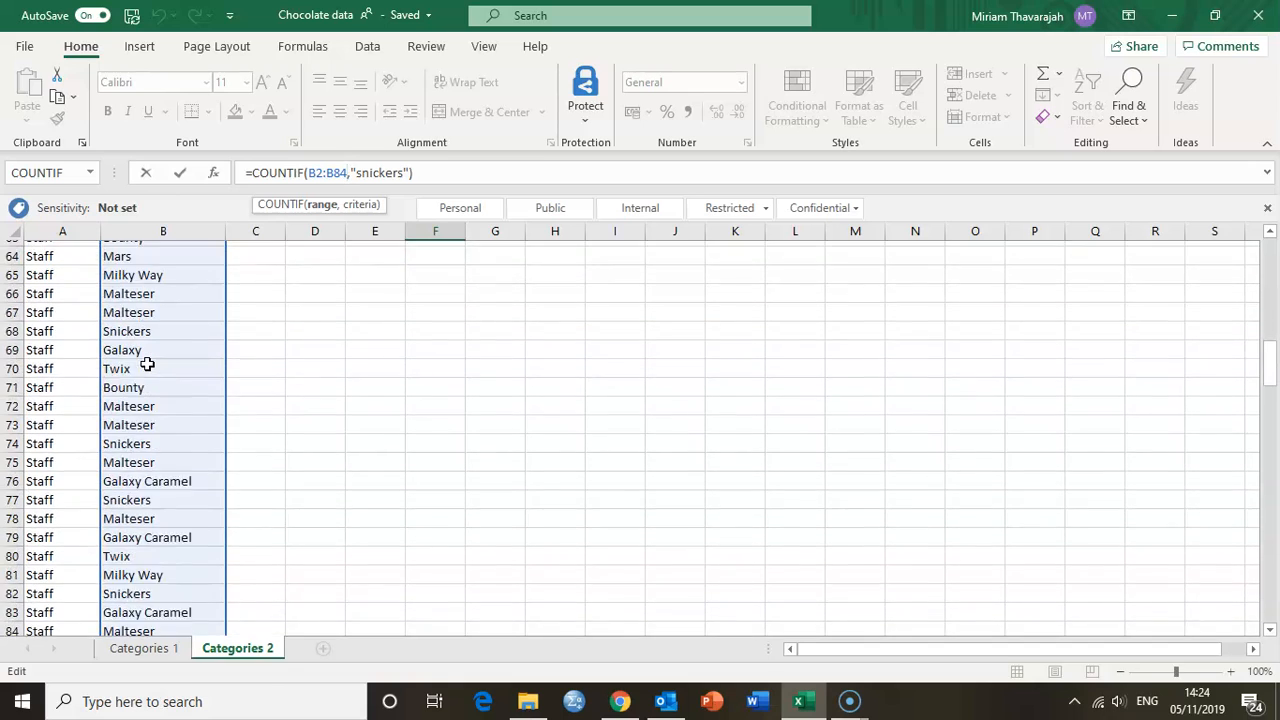
pyautogui.scroll(20, 163, 338)
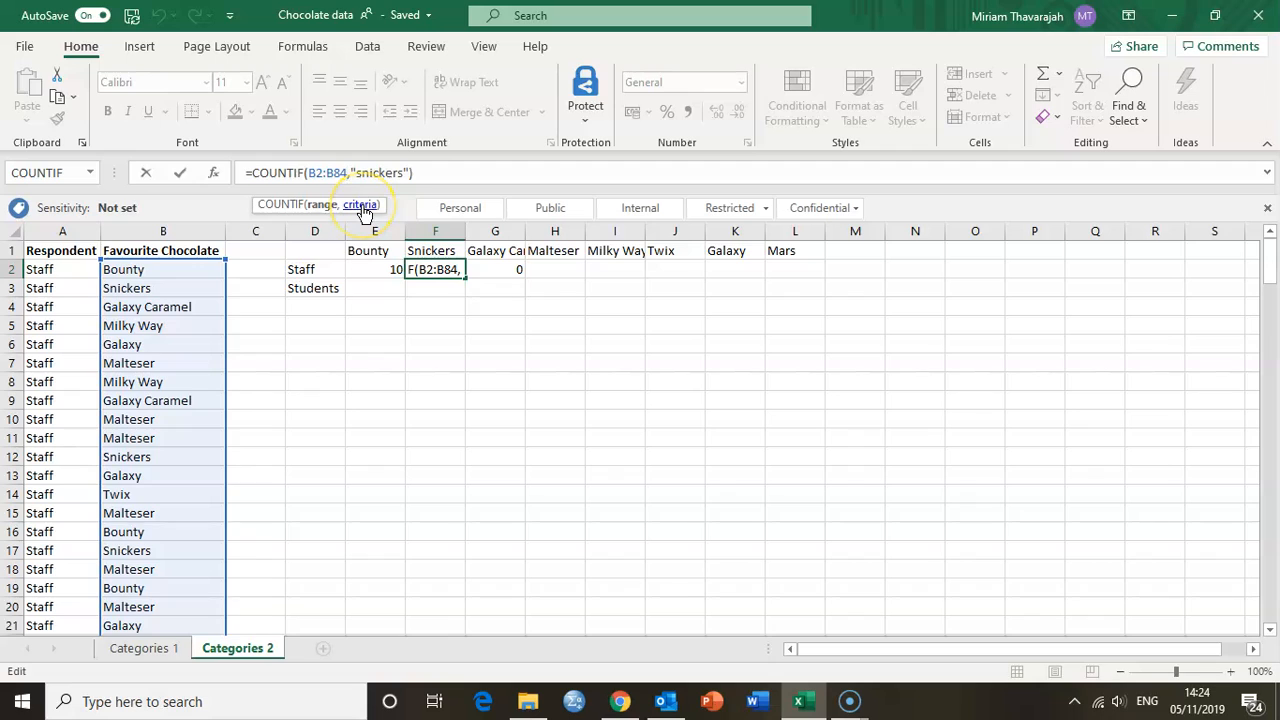
pyautogui.press('Return')
pyautogui.press('Up')
pyautogui.press('Right')
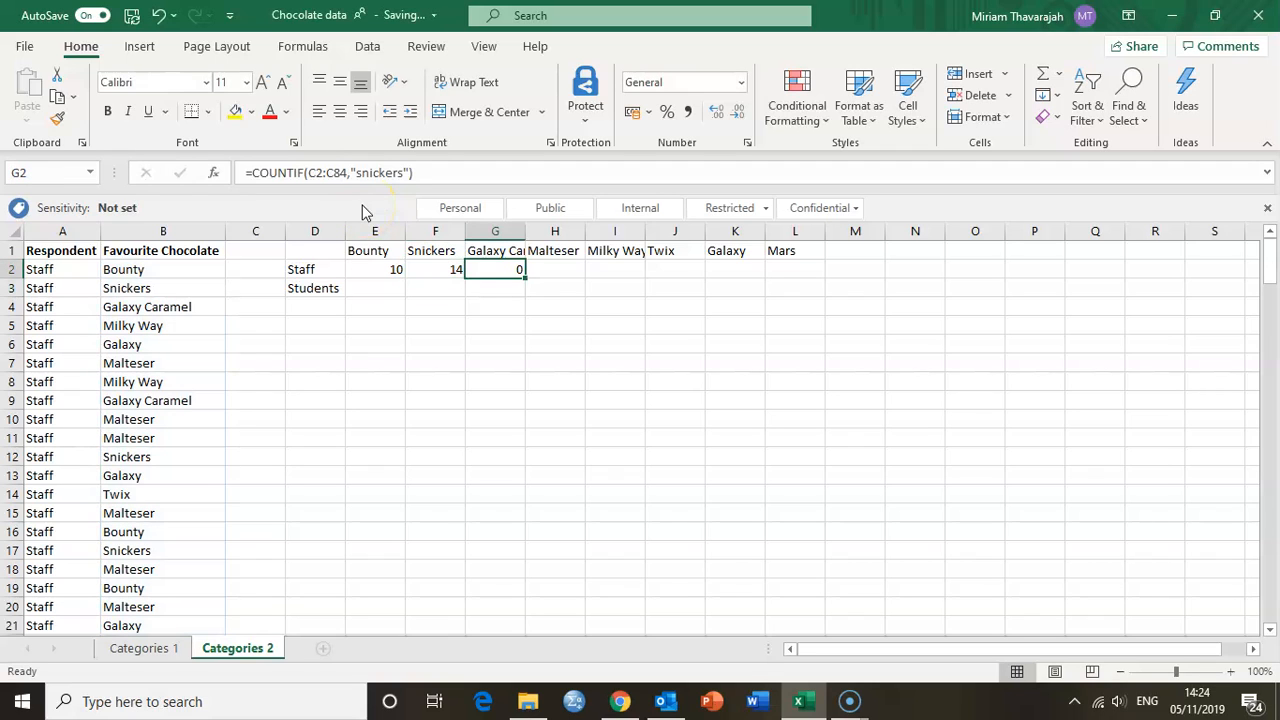
pyautogui.click(315, 172)
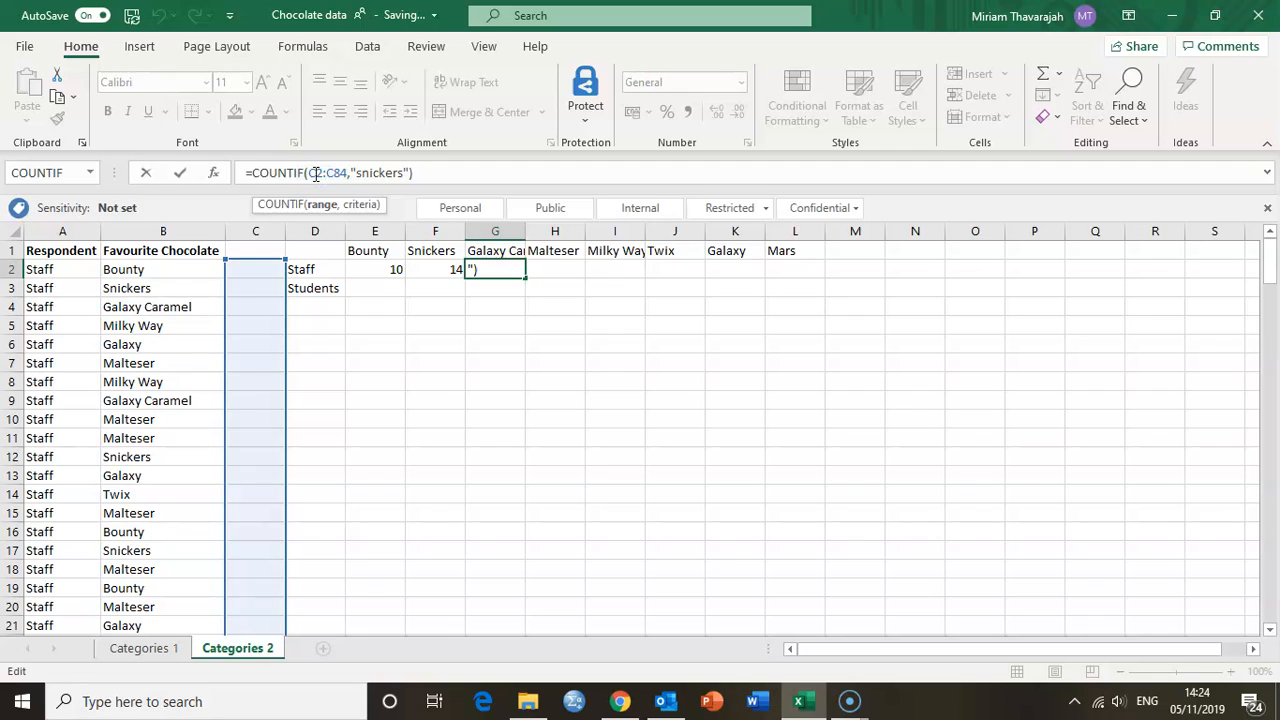
pyautogui.press('Return')
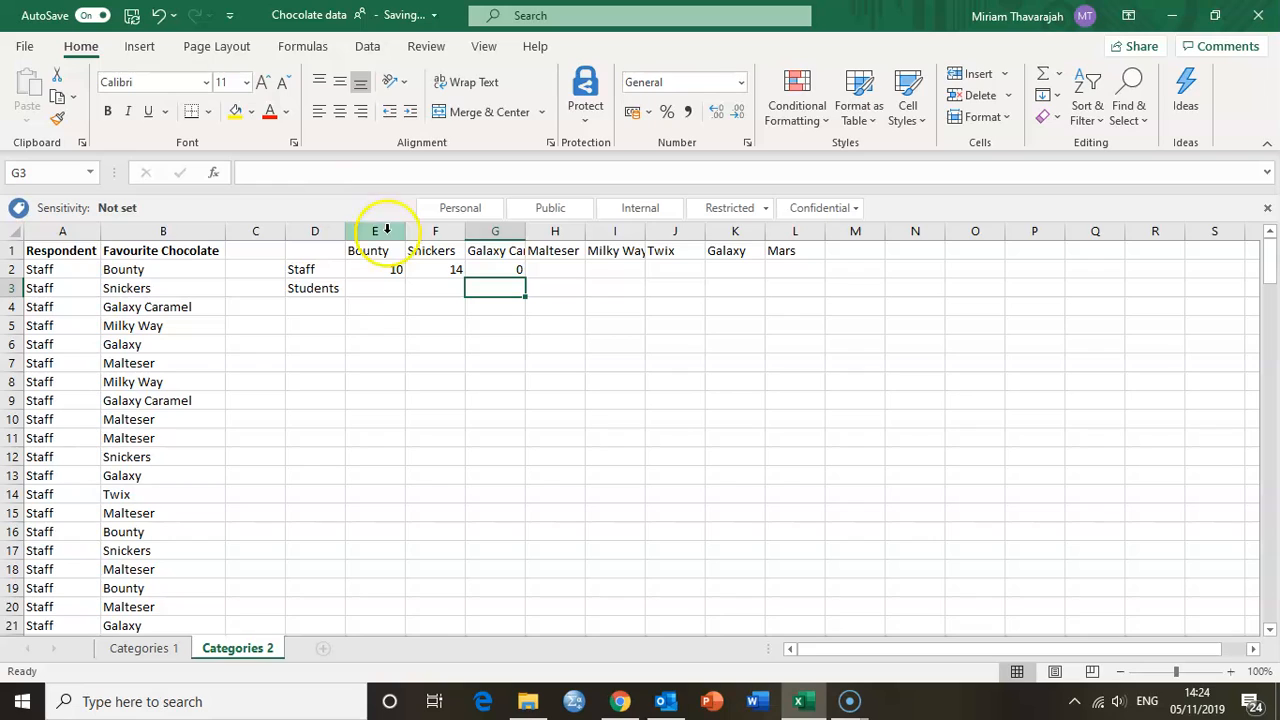
# Fill the Snickers formula from F2 down into F3 in the Students row and check the range it refers to
pyautogui.click(450, 269)
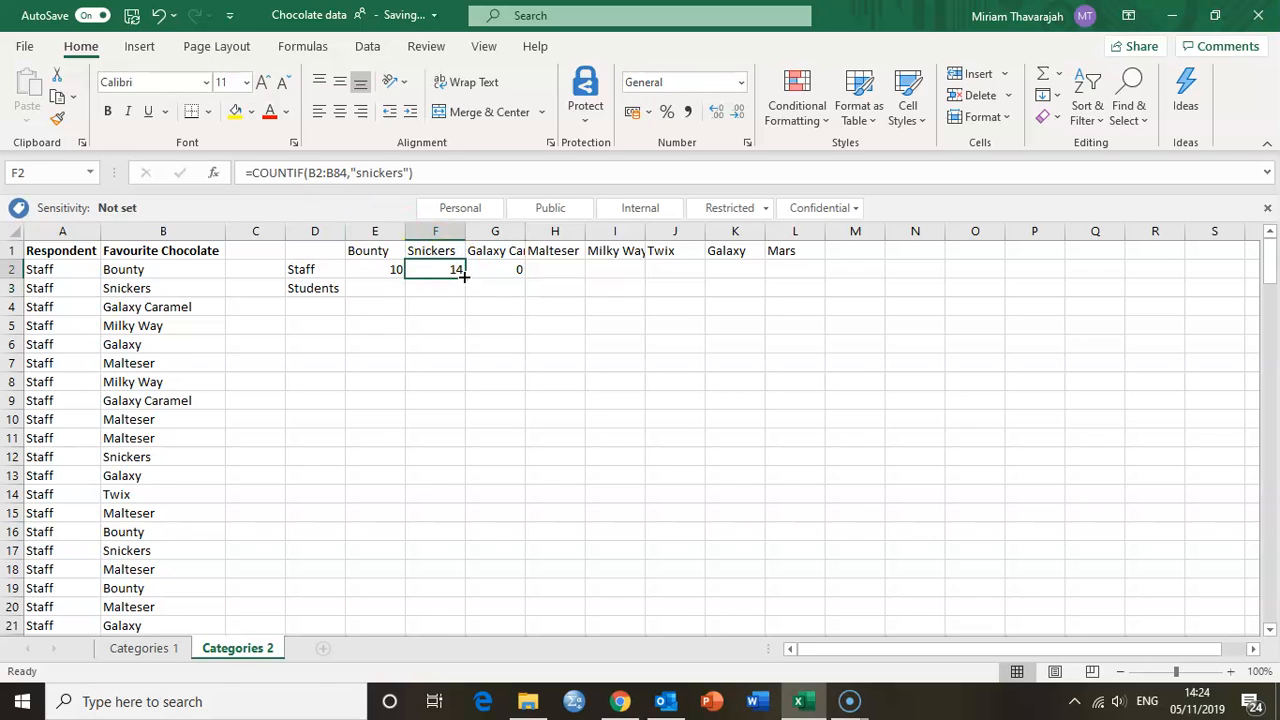
pyautogui.moveTo(464, 277); pyautogui.dragTo(463, 297)
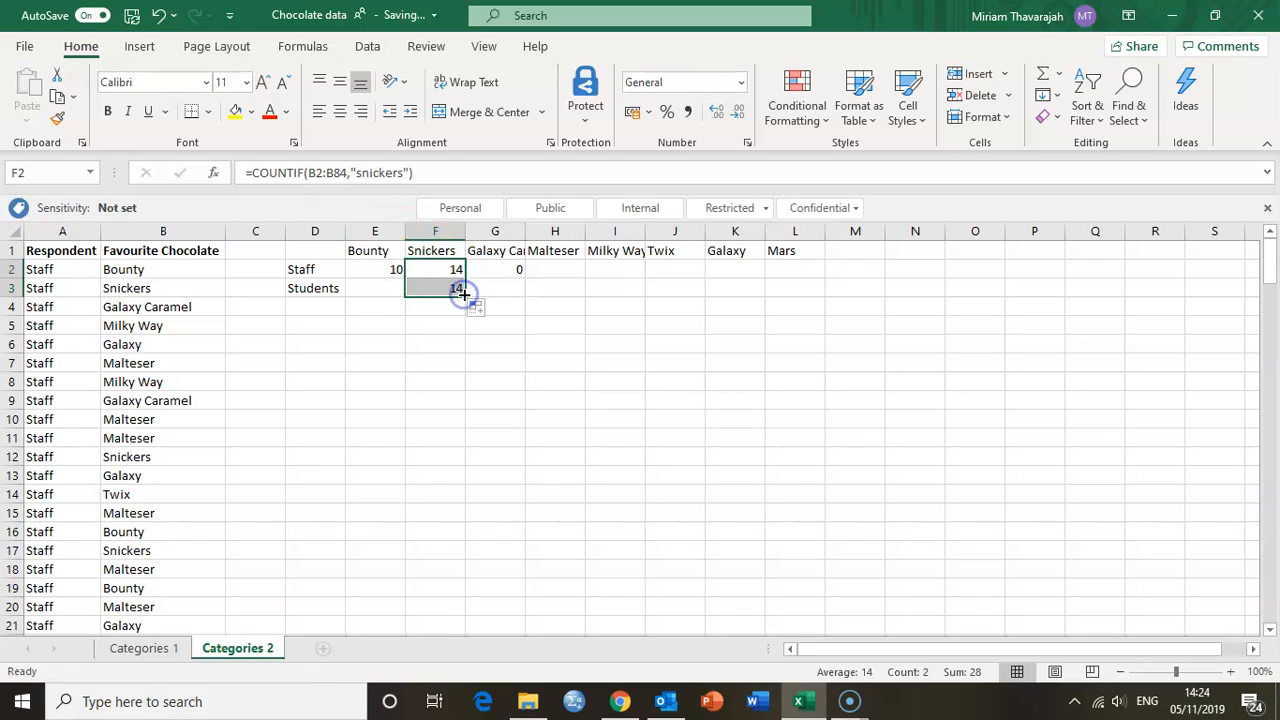
pyautogui.click(440, 287)
pyautogui.click(330, 172)
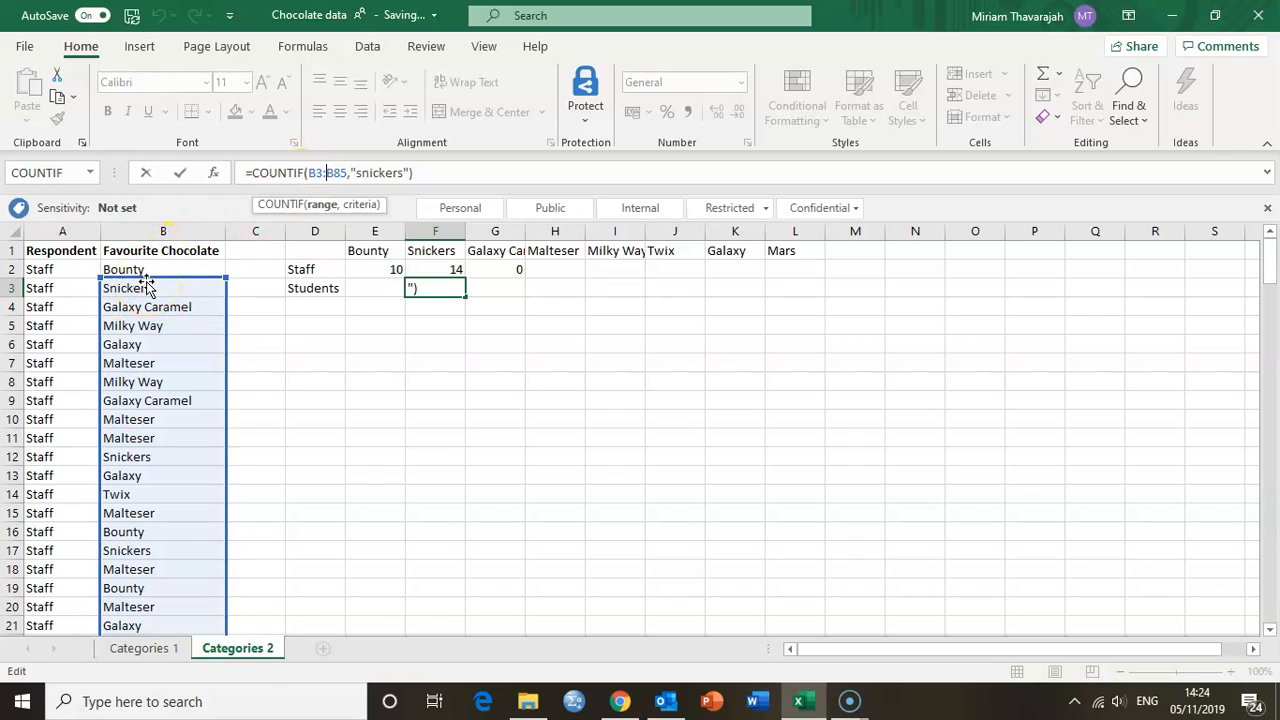
pyautogui.press('Return')
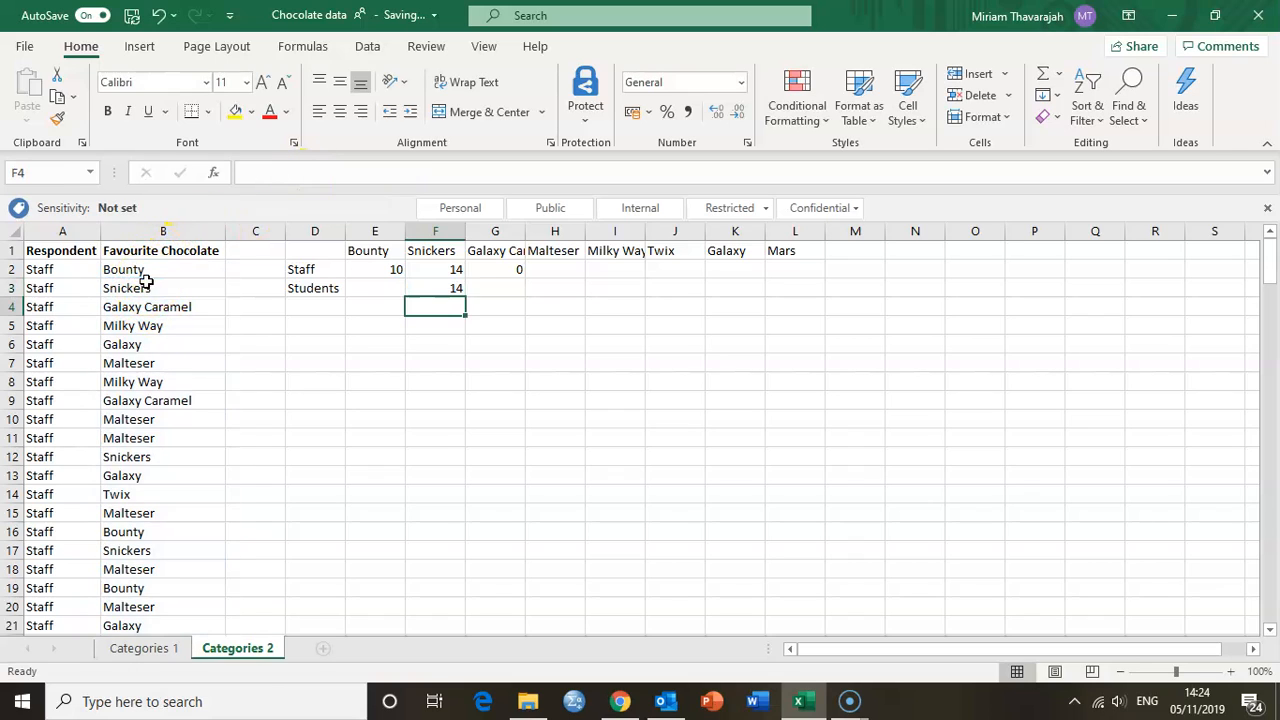
pyautogui.click(437, 269)
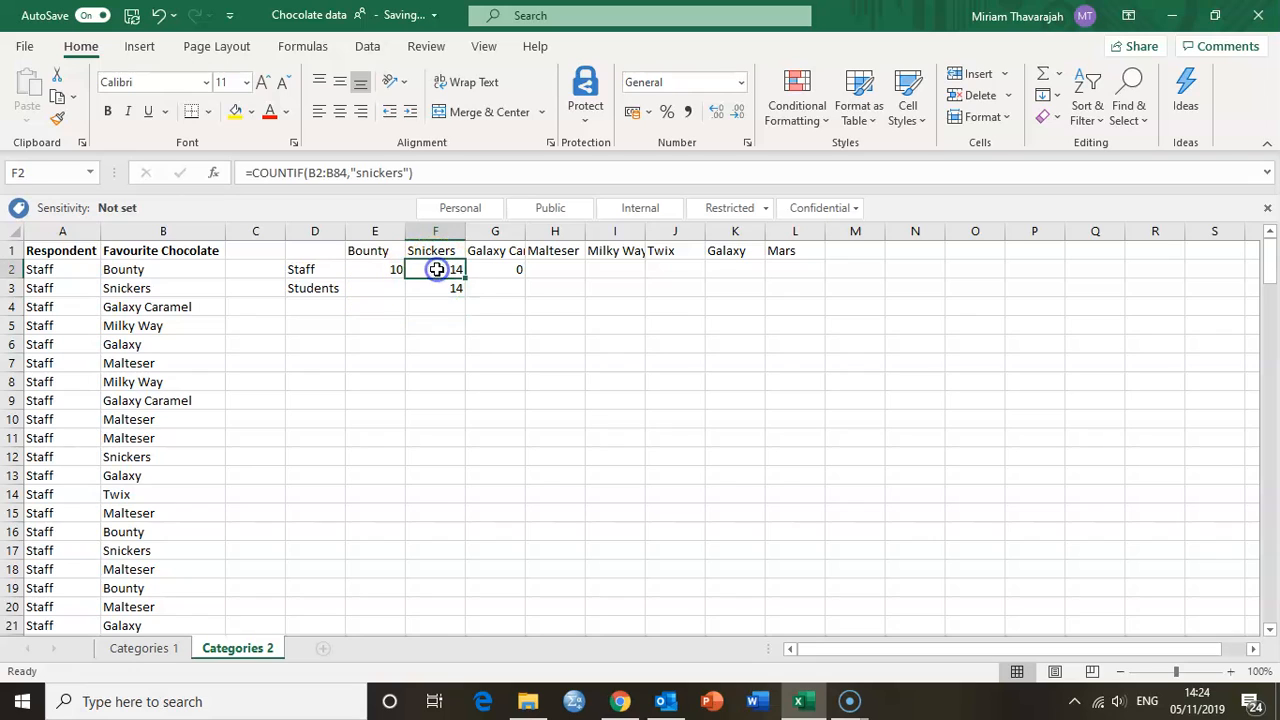
# Lock the column references of the Snickers formula in F2 so its range reads $B2:$B84
pyautogui.click(310, 172)
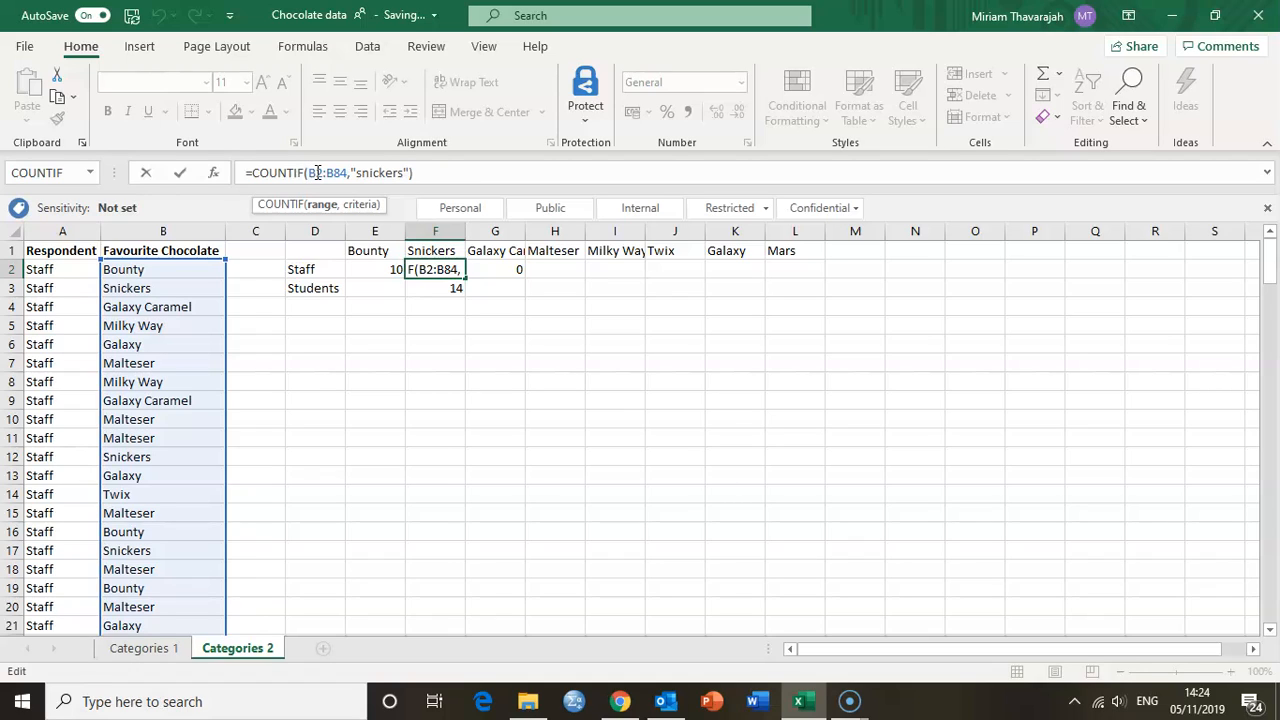
pyautogui.write('$')
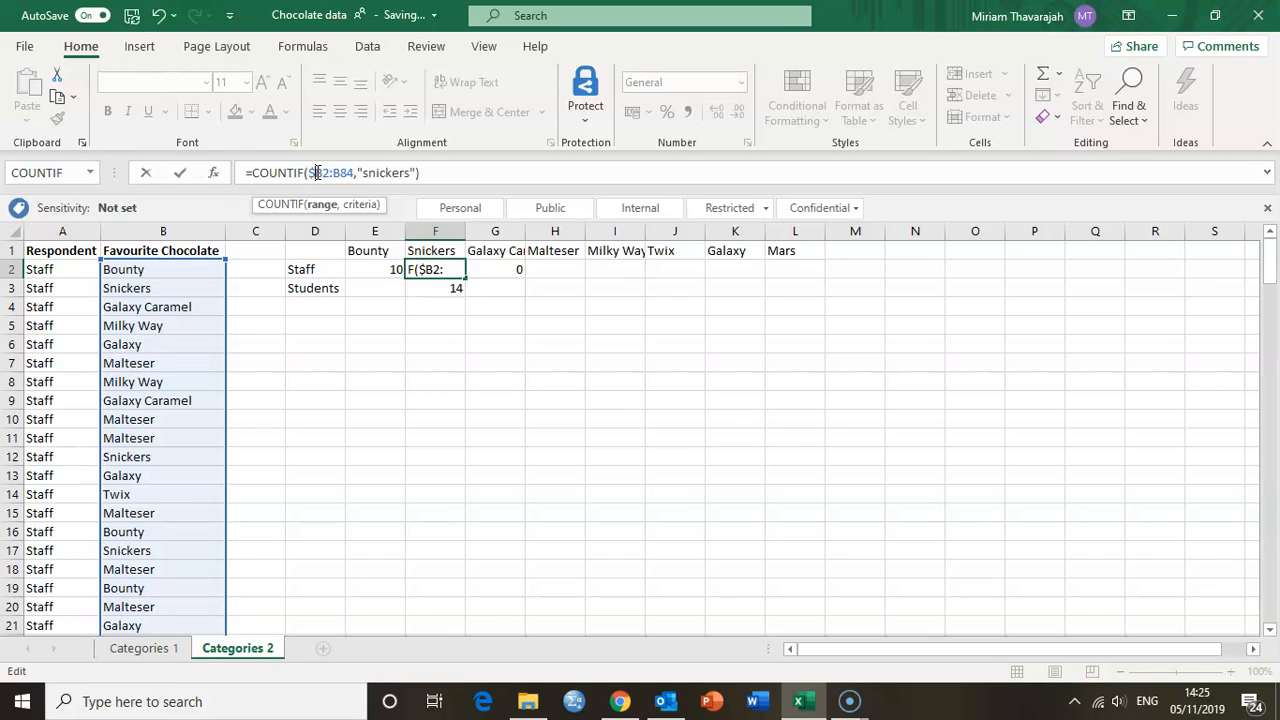
pyautogui.click(333, 172)
pyautogui.write('$')
pyautogui.click(318, 175)
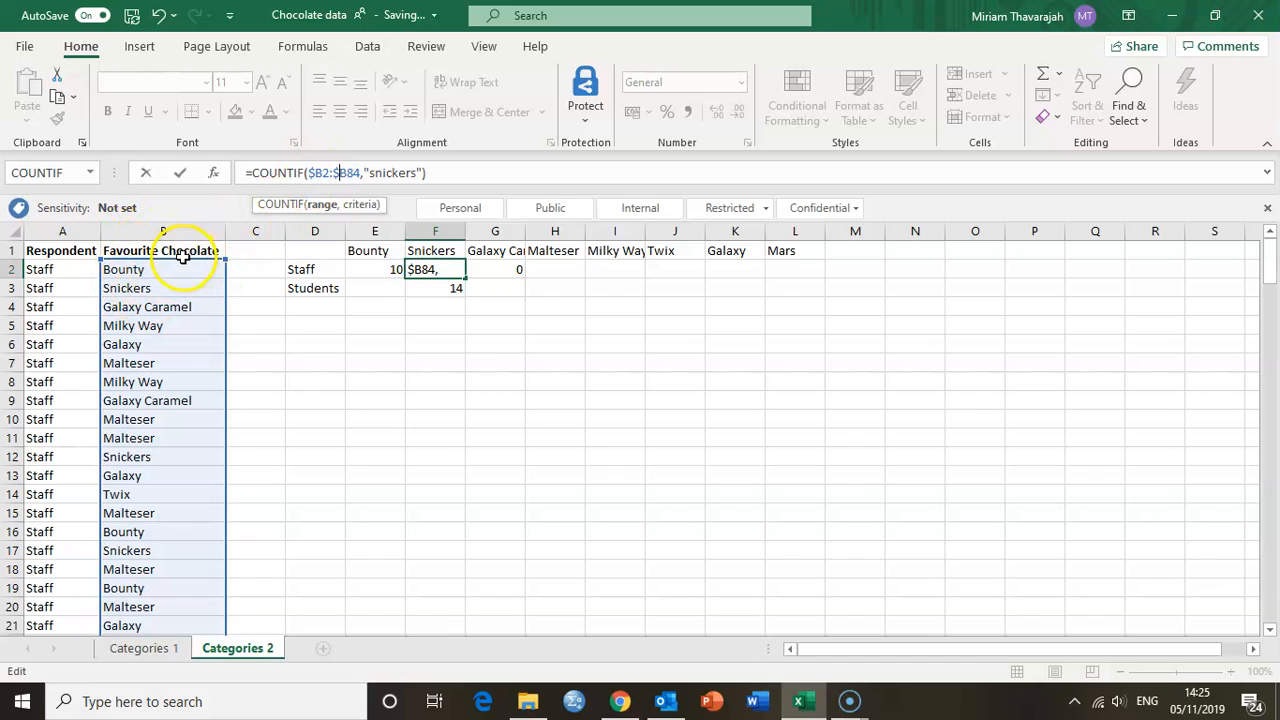
pyautogui.press('Return')
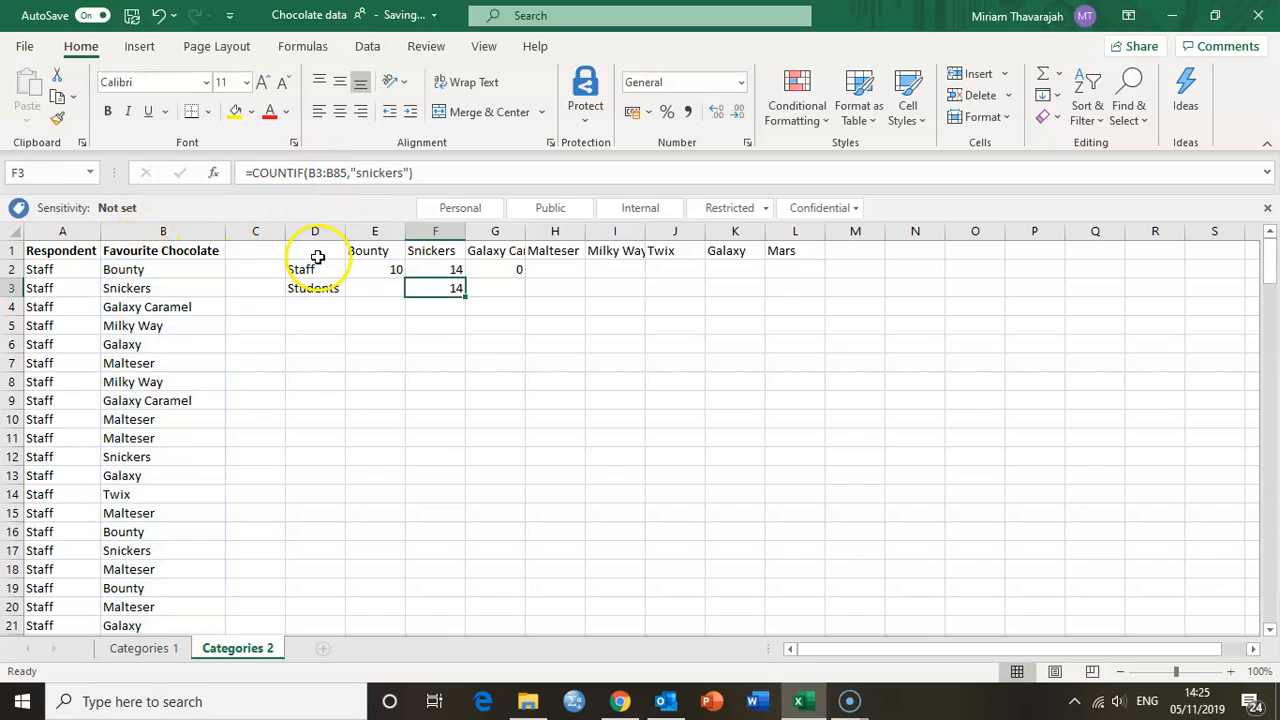
# Fill the column-locked Snickers formula from F2 across into G2 and check the range it refers to
pyautogui.click(444, 273)
pyautogui.moveTo(466, 279); pyautogui.dragTo(513, 282)
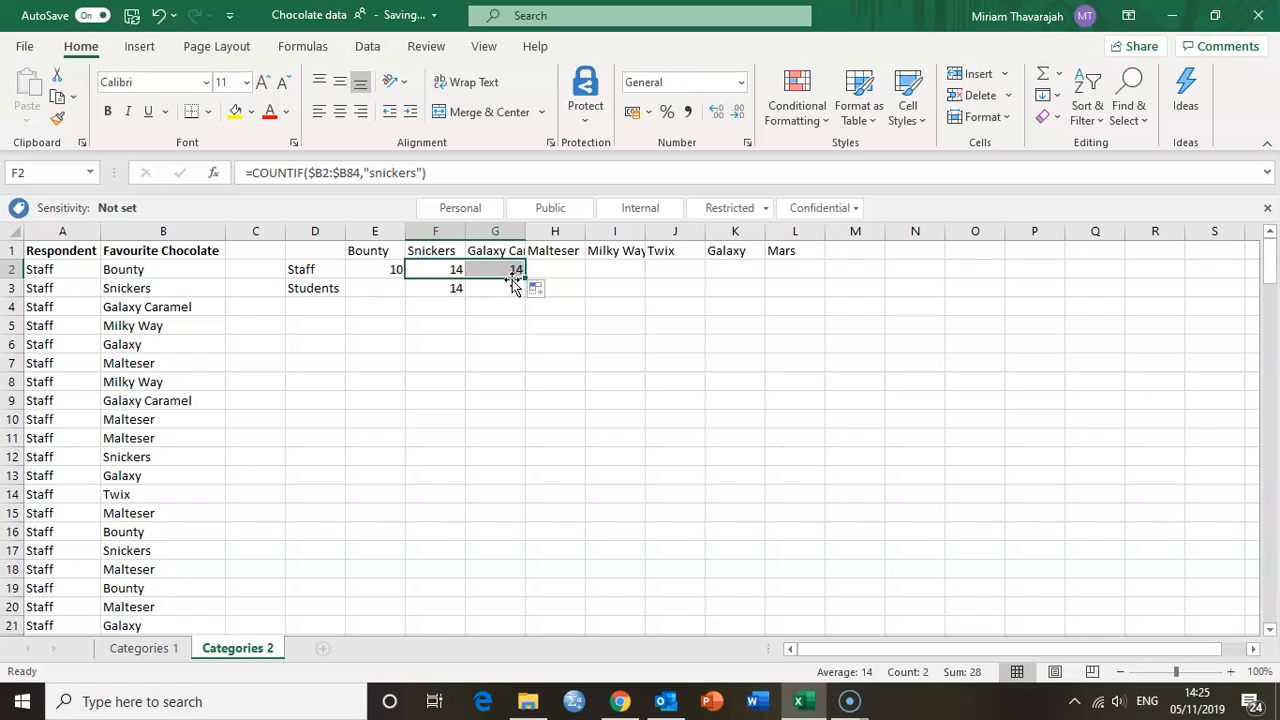
pyautogui.click(503, 272)
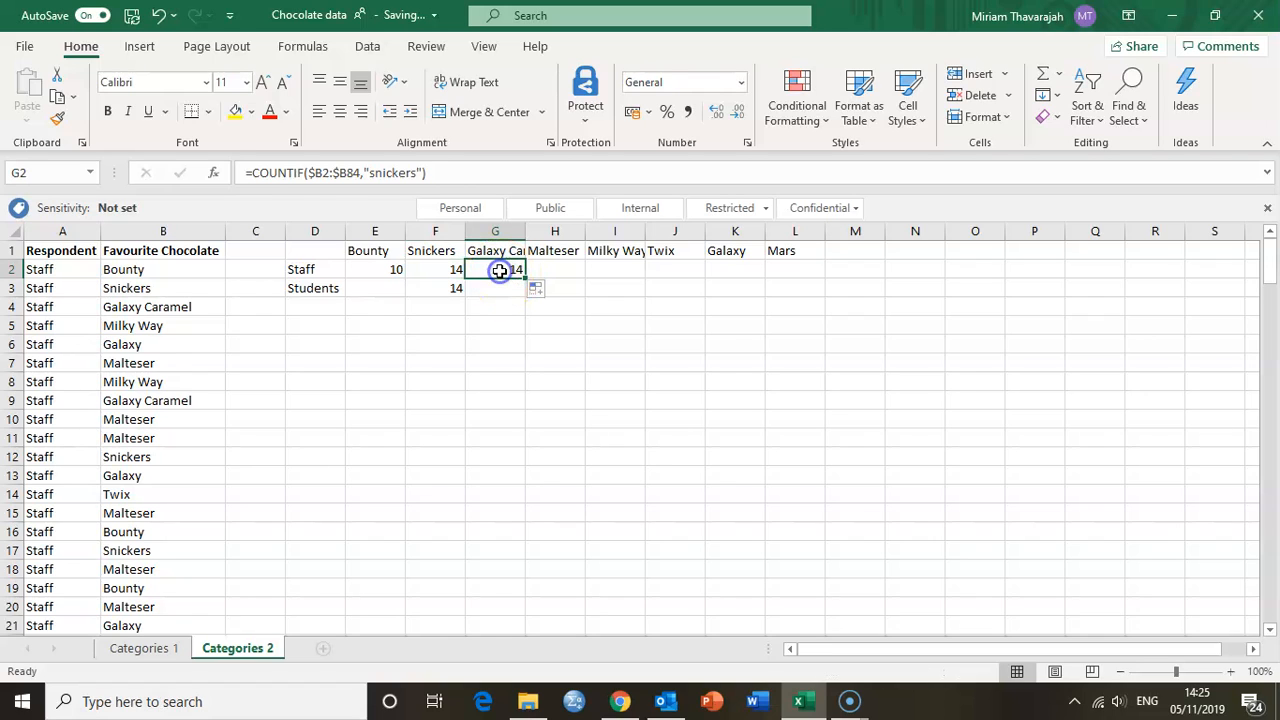
pyautogui.click(331, 173)
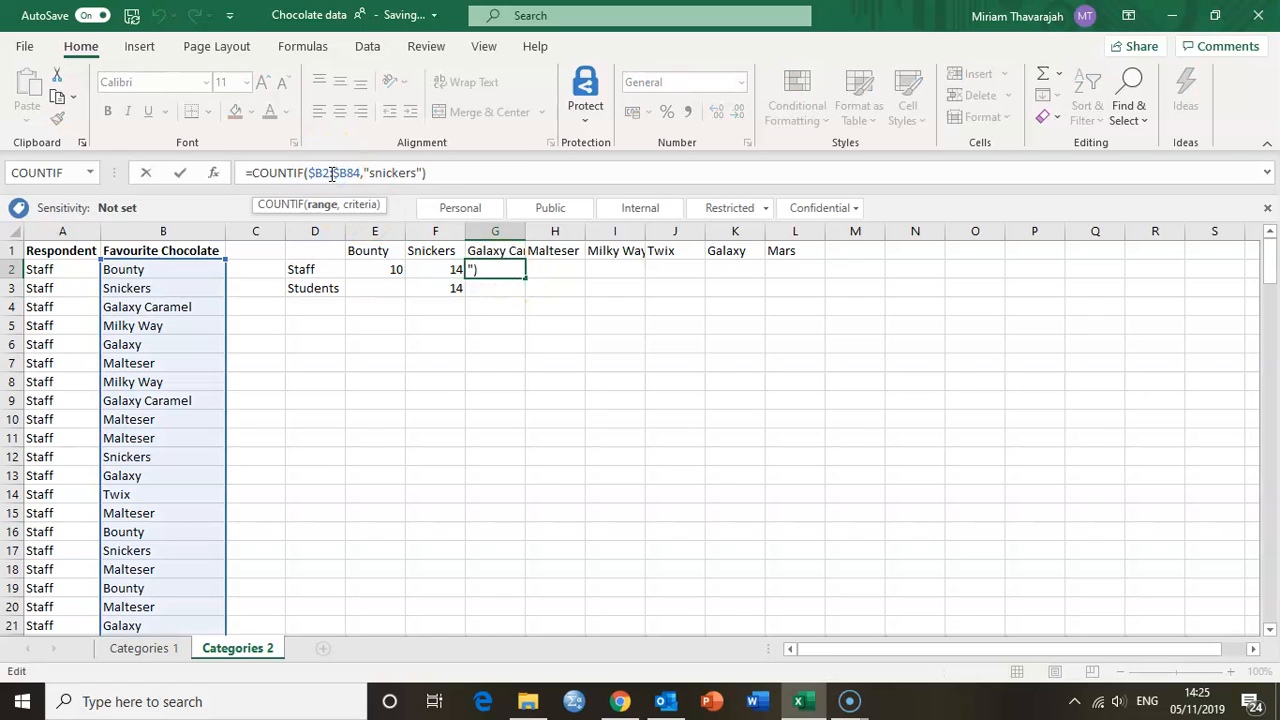
pyautogui.press('Escape')
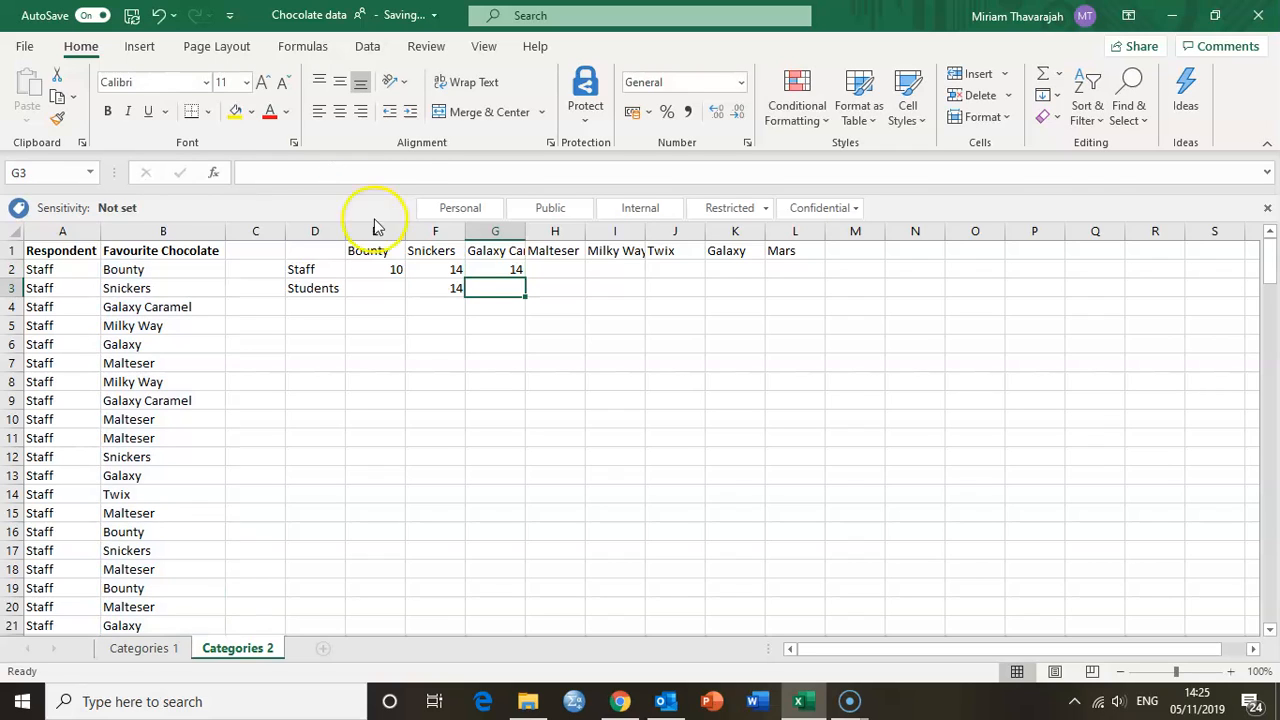
# Fill the column-locked Snickers formula from F2 down into F3 and check which rows its range covers
pyautogui.click(451, 277)
pyautogui.doubleClick(451, 277)
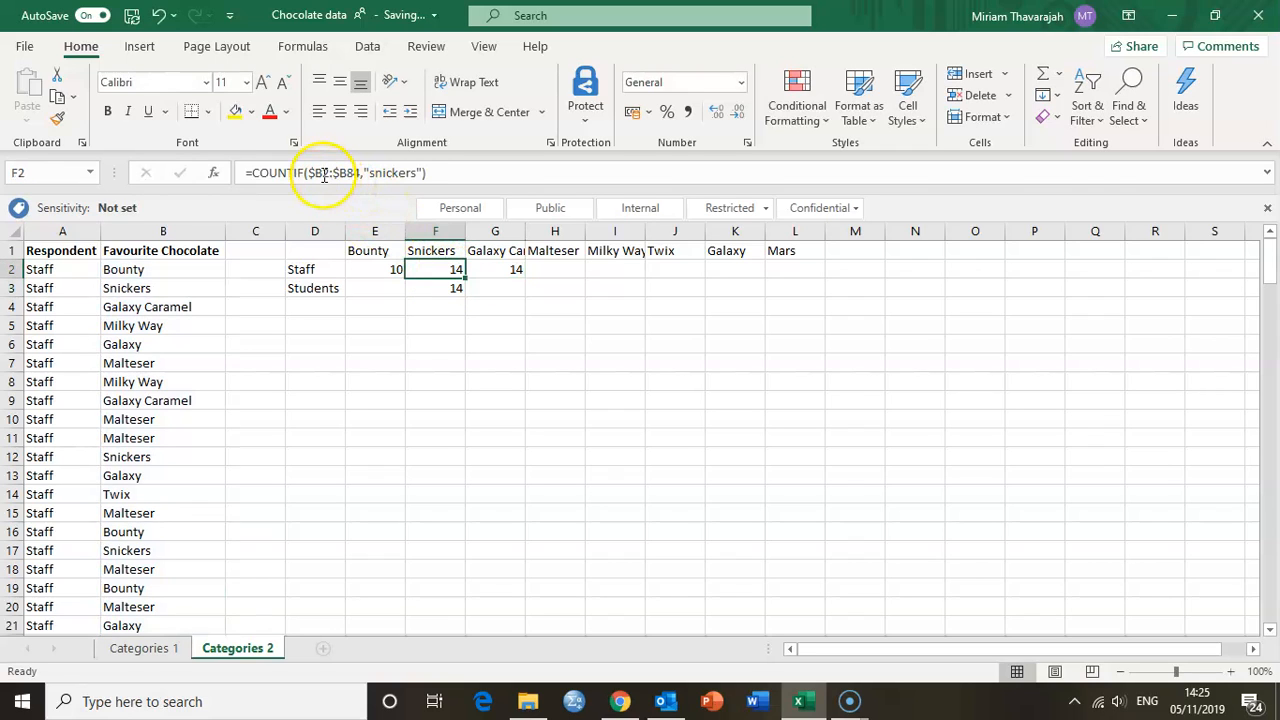
pyautogui.moveTo(465, 278); pyautogui.dragTo(460, 289)
pyautogui.click(449, 287)
pyautogui.click(332, 172)
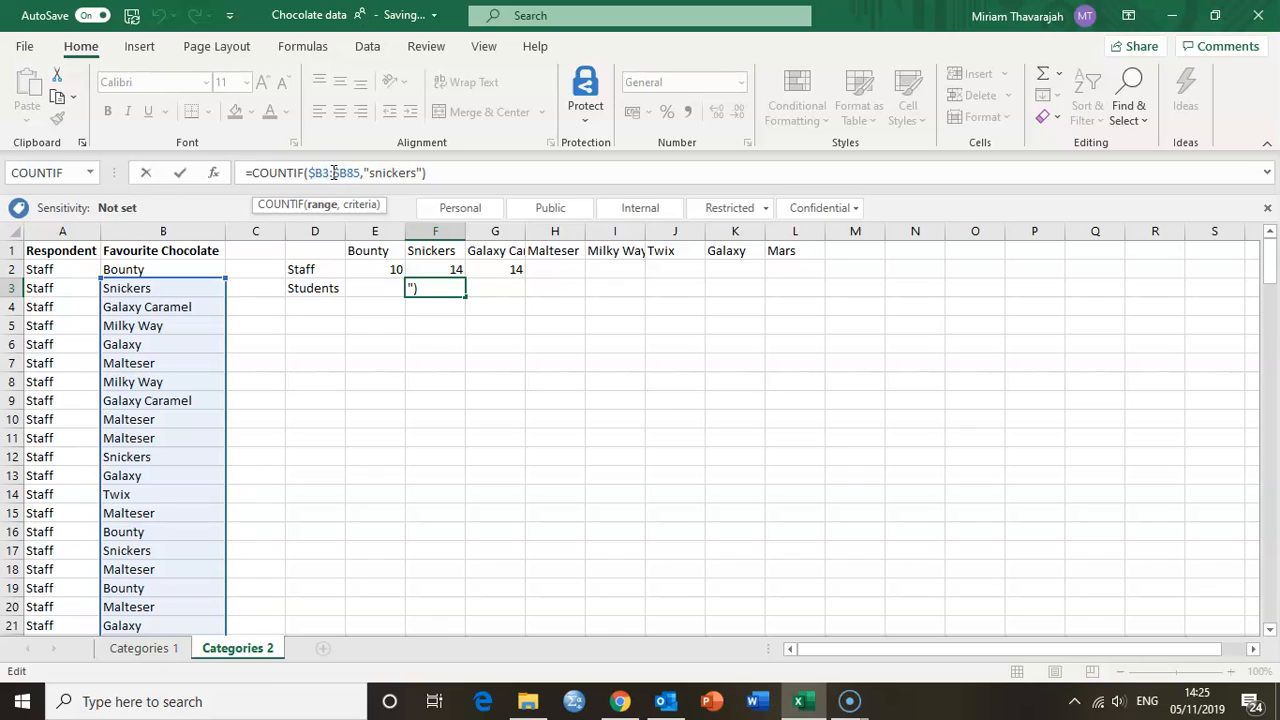
pyautogui.click(321, 172)
pyautogui.click(414, 288)
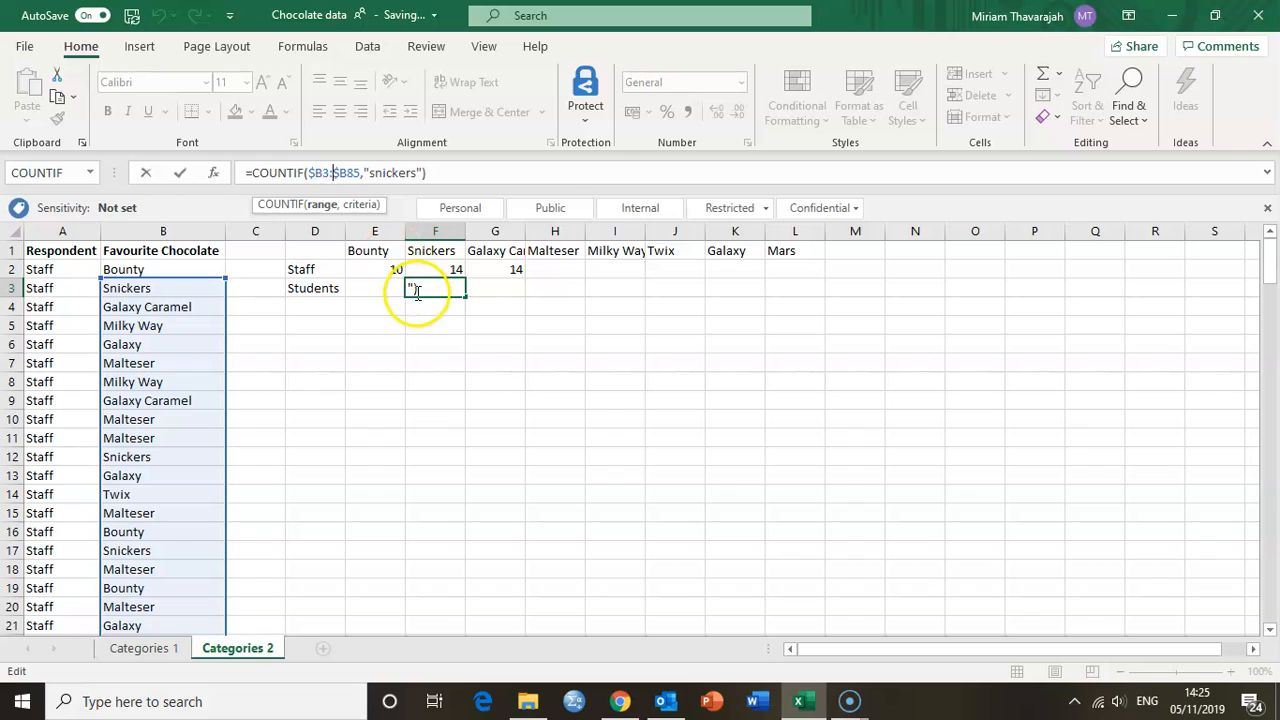
pyautogui.press('Up')
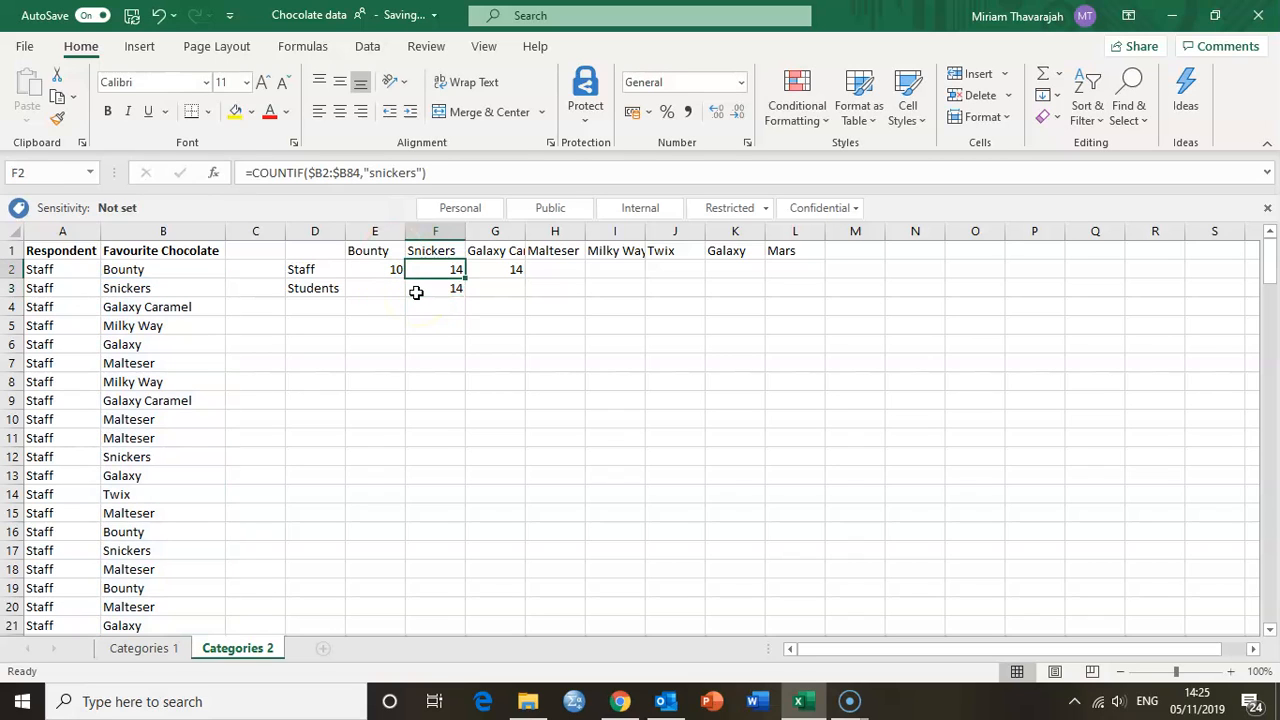
# Lock the row references in F2 as well, making the counted range $B$2:$B$84
pyautogui.click(322, 173)
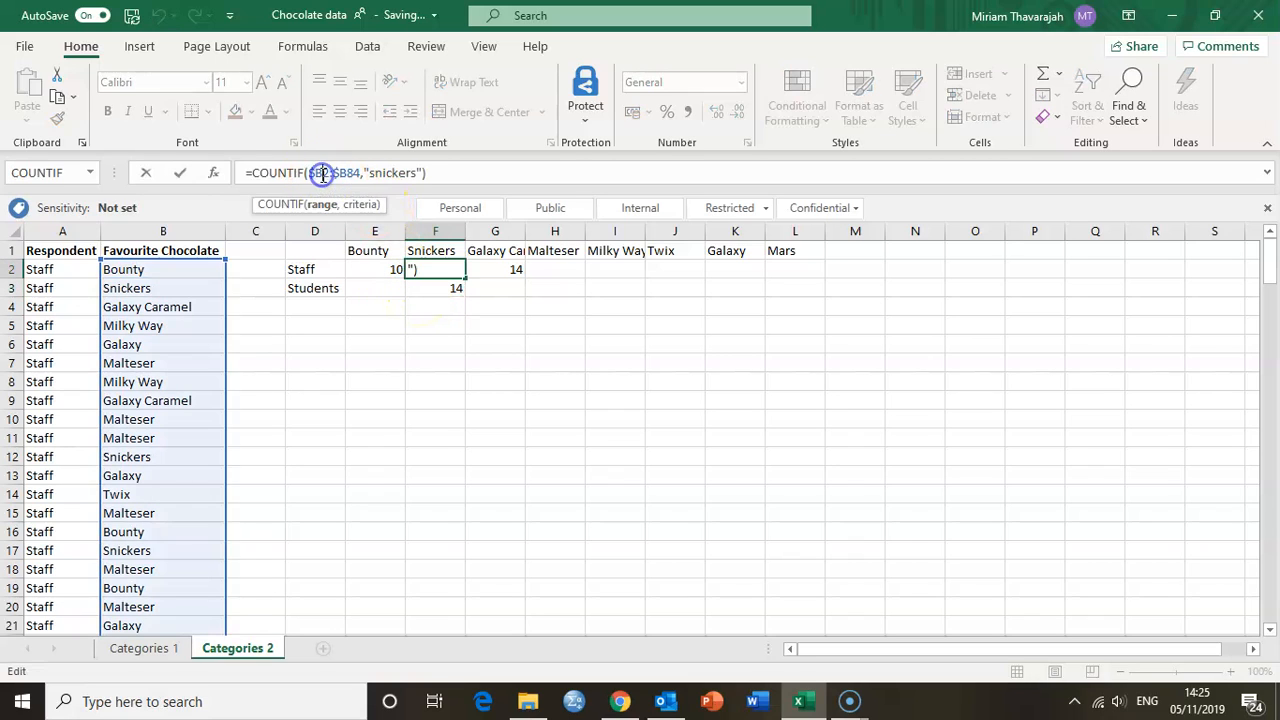
pyautogui.write('$')
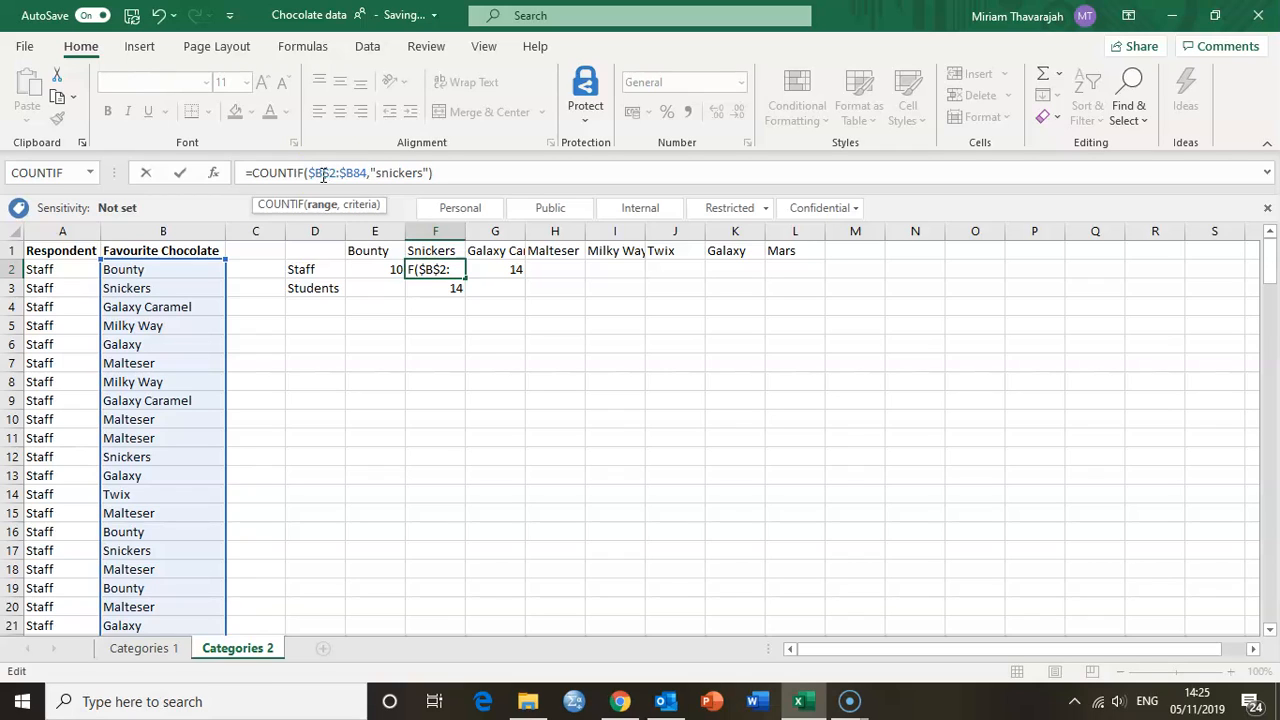
pyautogui.click(354, 172)
pyautogui.write('$')
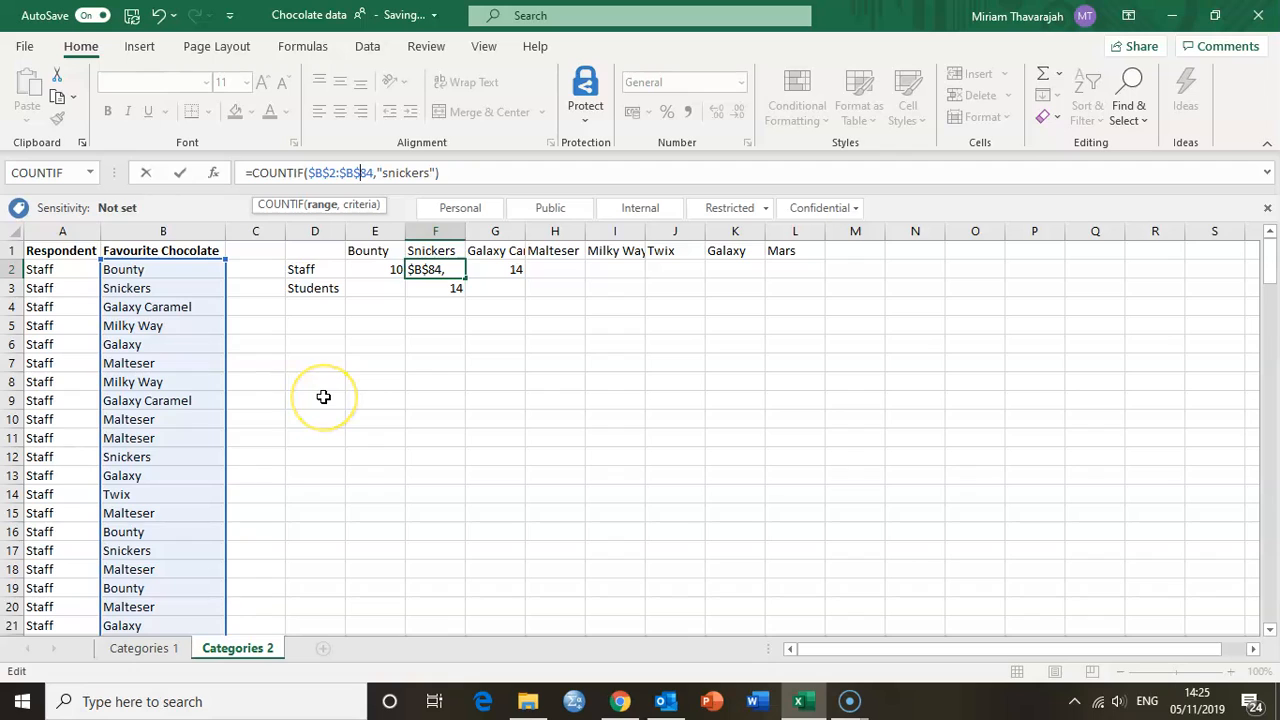
pyautogui.press('Return')
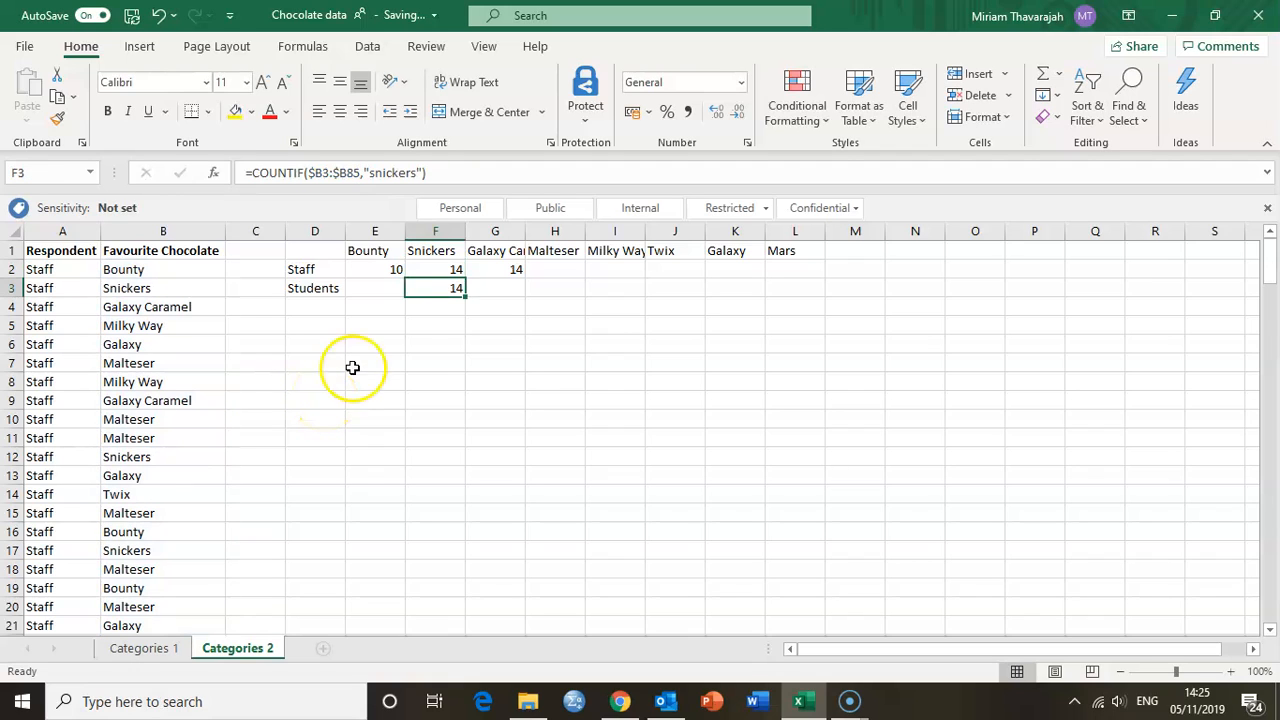
# Fill the fully absolute Snickers formula from F2 down into F3 and check its range
pyautogui.click(438, 270)
pyautogui.moveTo(465, 279); pyautogui.dragTo(465, 300)
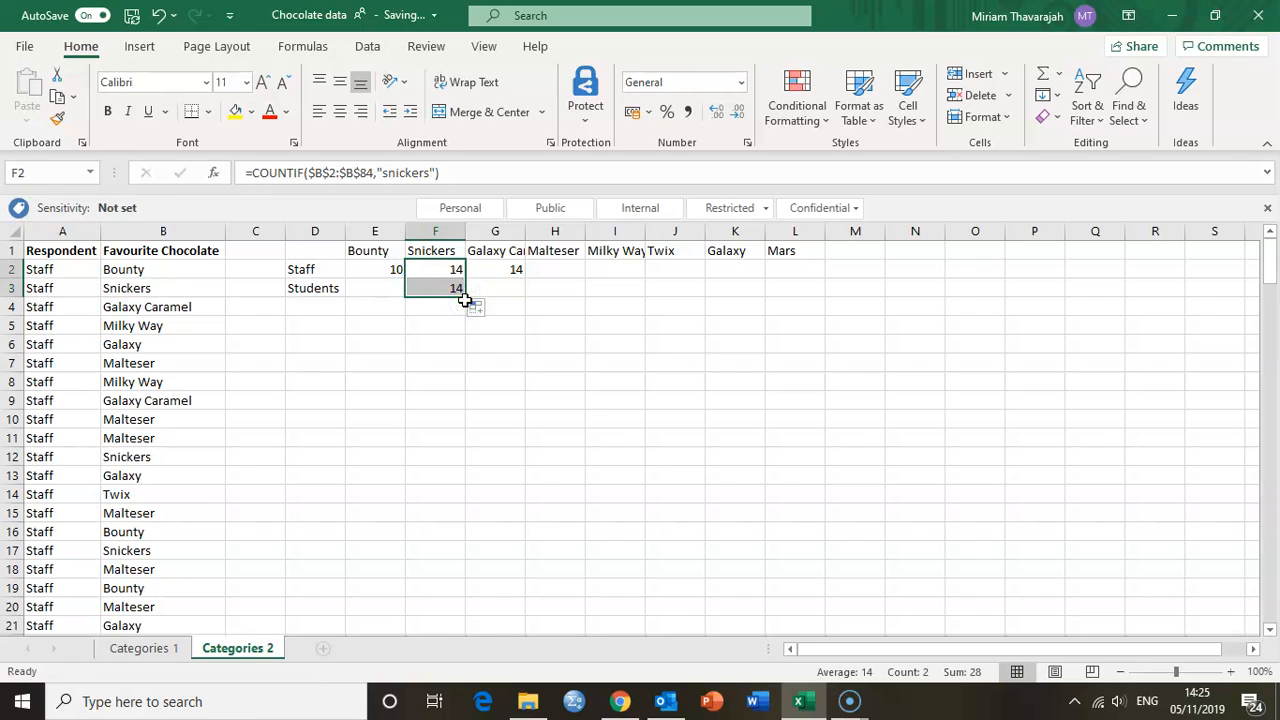
pyautogui.click(447, 289)
pyautogui.click(336, 172)
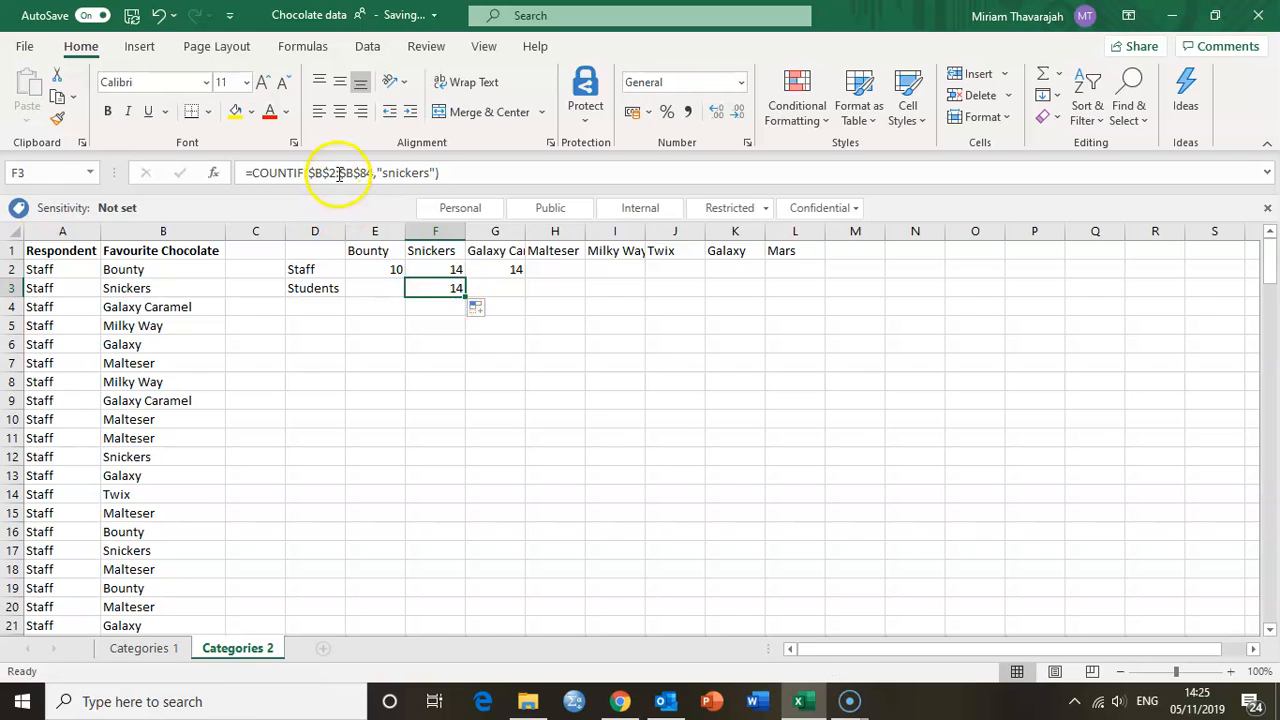
# Clear the copied Snickers formula from F3 in the Students row
pyautogui.click(435, 317)
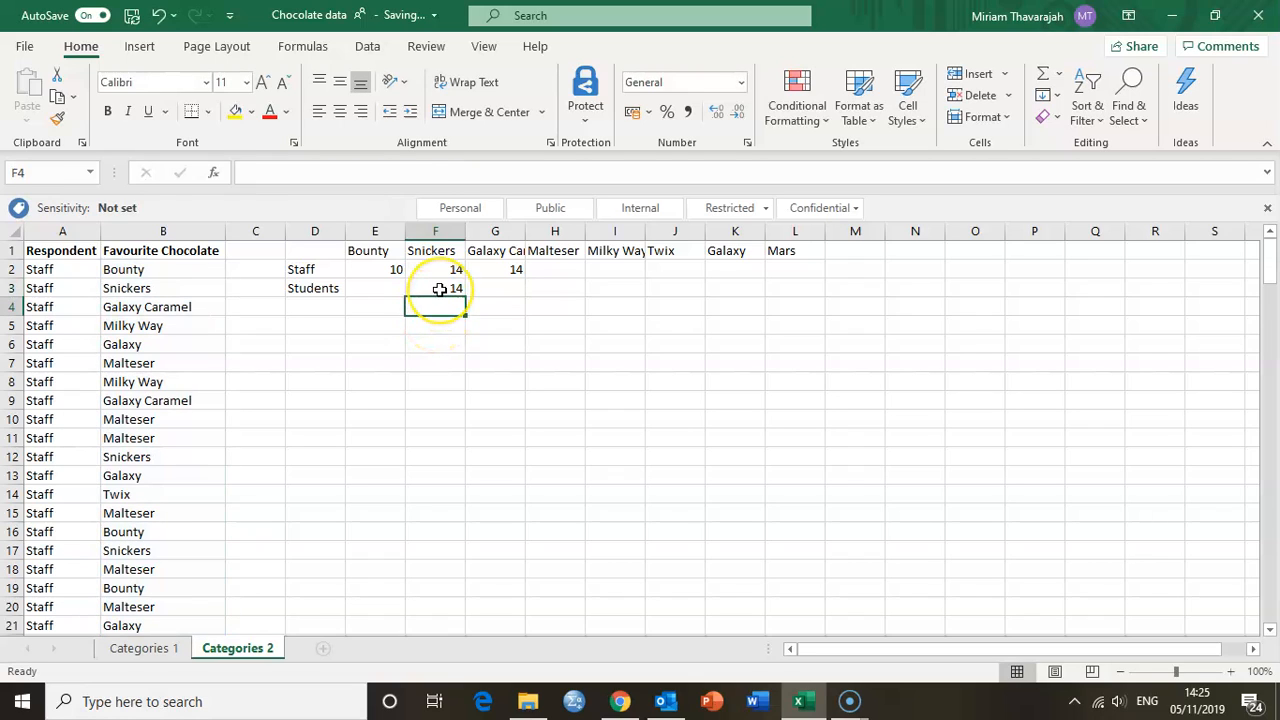
pyautogui.click(439, 289)
pyautogui.press('Delete')
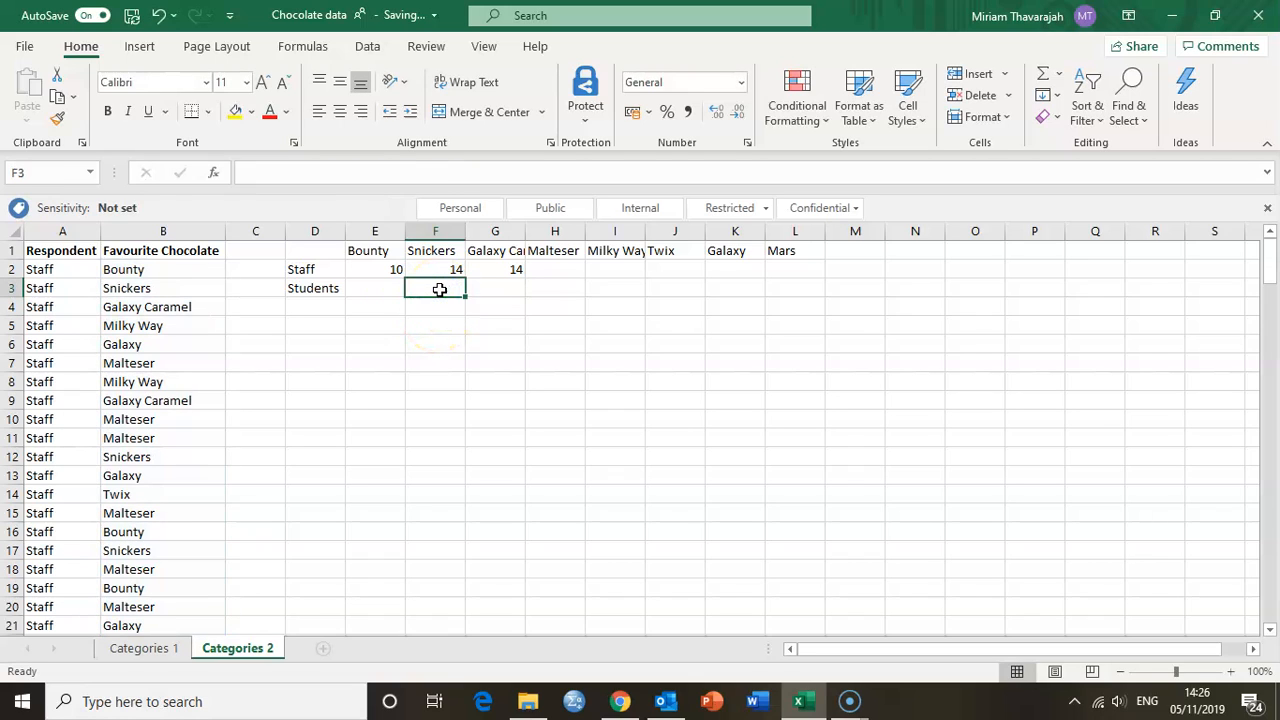
# Autofit column G to its Galaxy Caramel heading and change the COUNTIF criterion in G2 to "galaxy caramel"
pyautogui.click(495, 273)
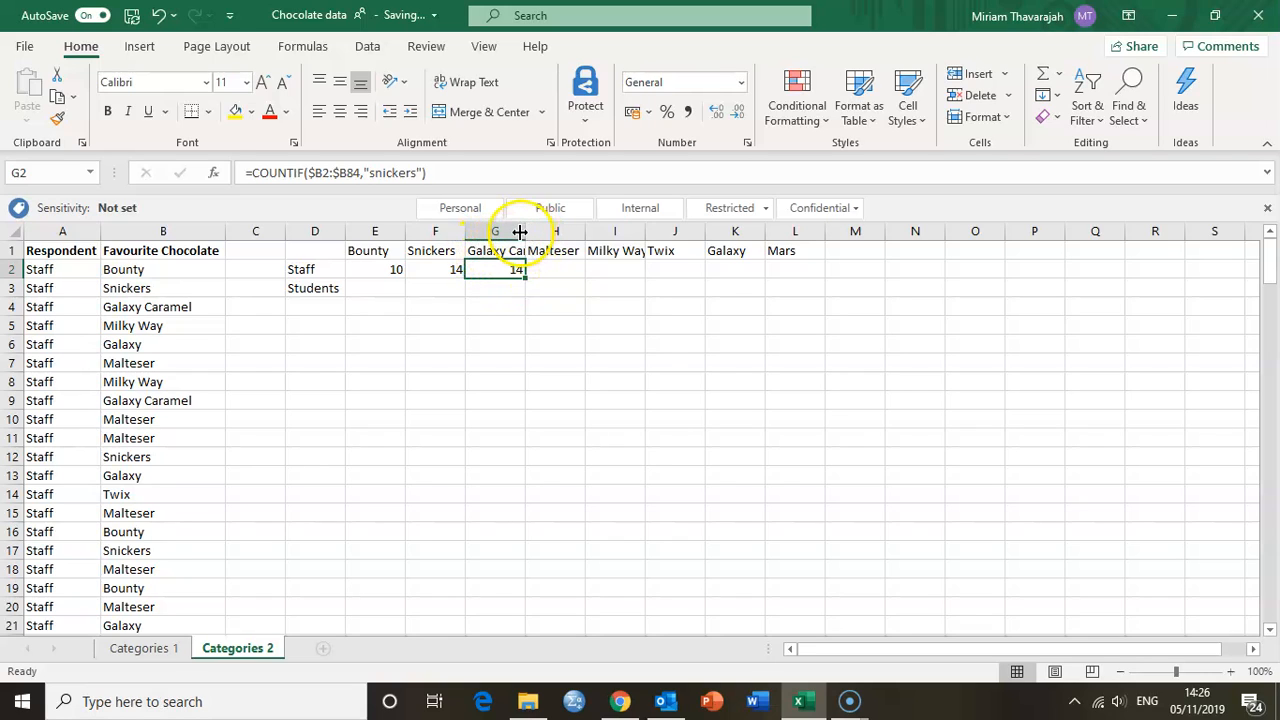
pyautogui.doubleClick(520, 231)
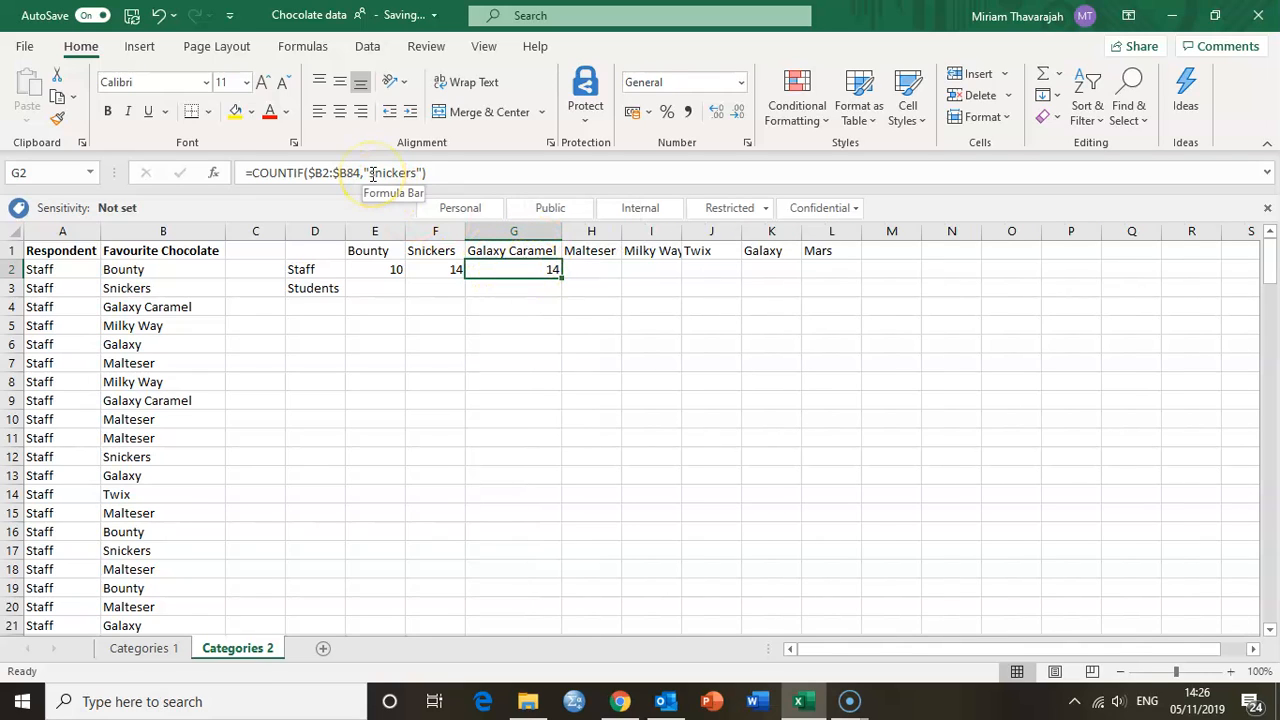
pyautogui.moveTo(369, 173); pyautogui.dragTo(418, 173)
pyautogui.write('g')
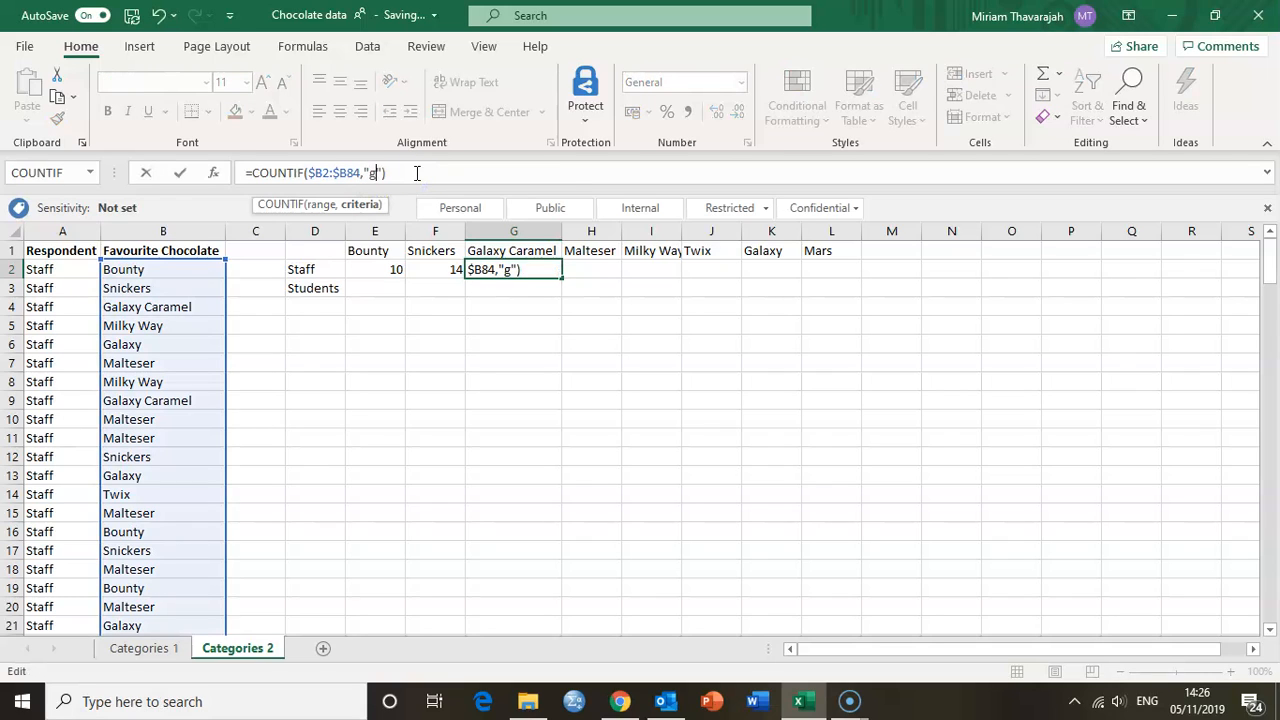
pyautogui.write('alaxy caramel')
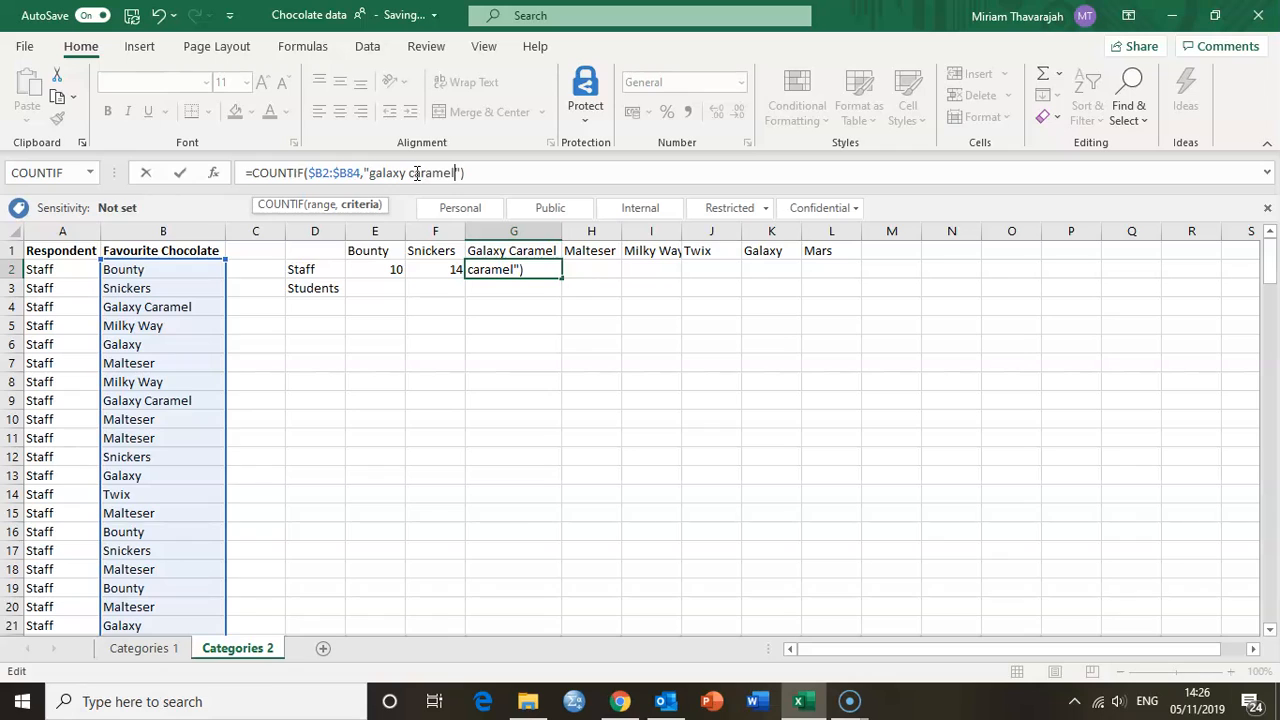
pyautogui.press('Return')
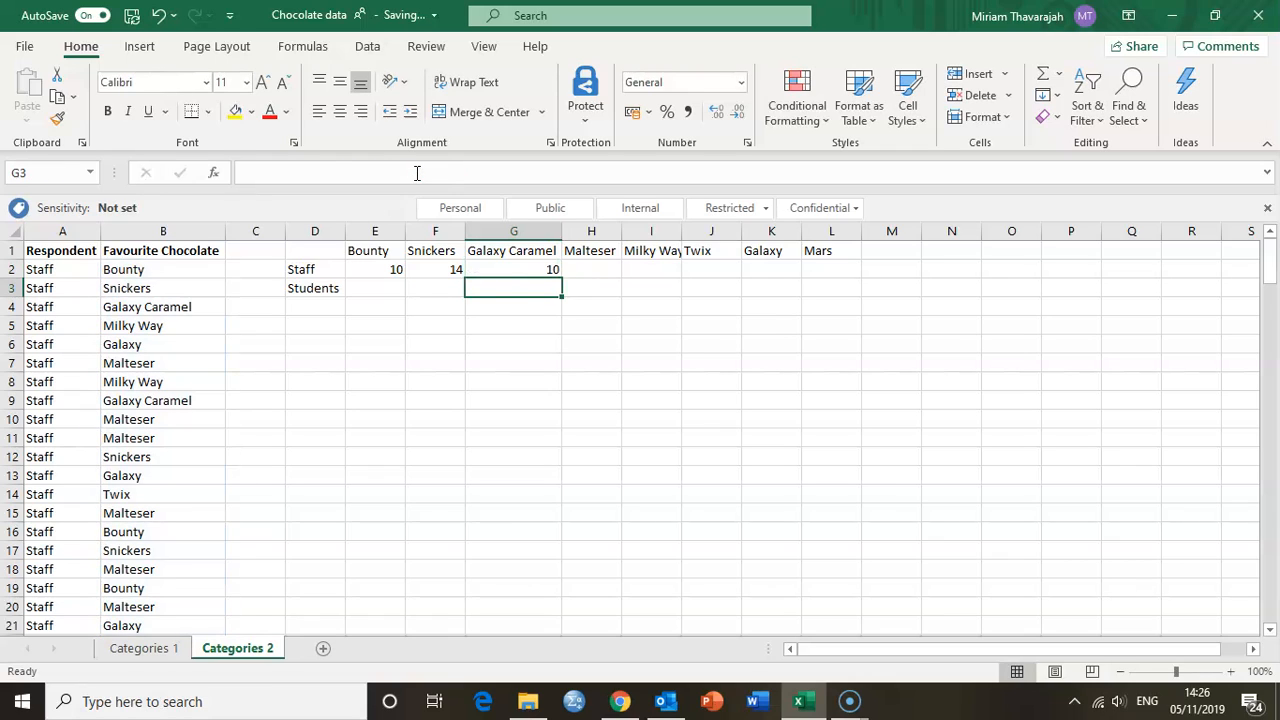
# Fill the staff formula from G2 across to L2 under Mars, and change the criterion in H2 to "malteser"
pyautogui.click(515, 268)
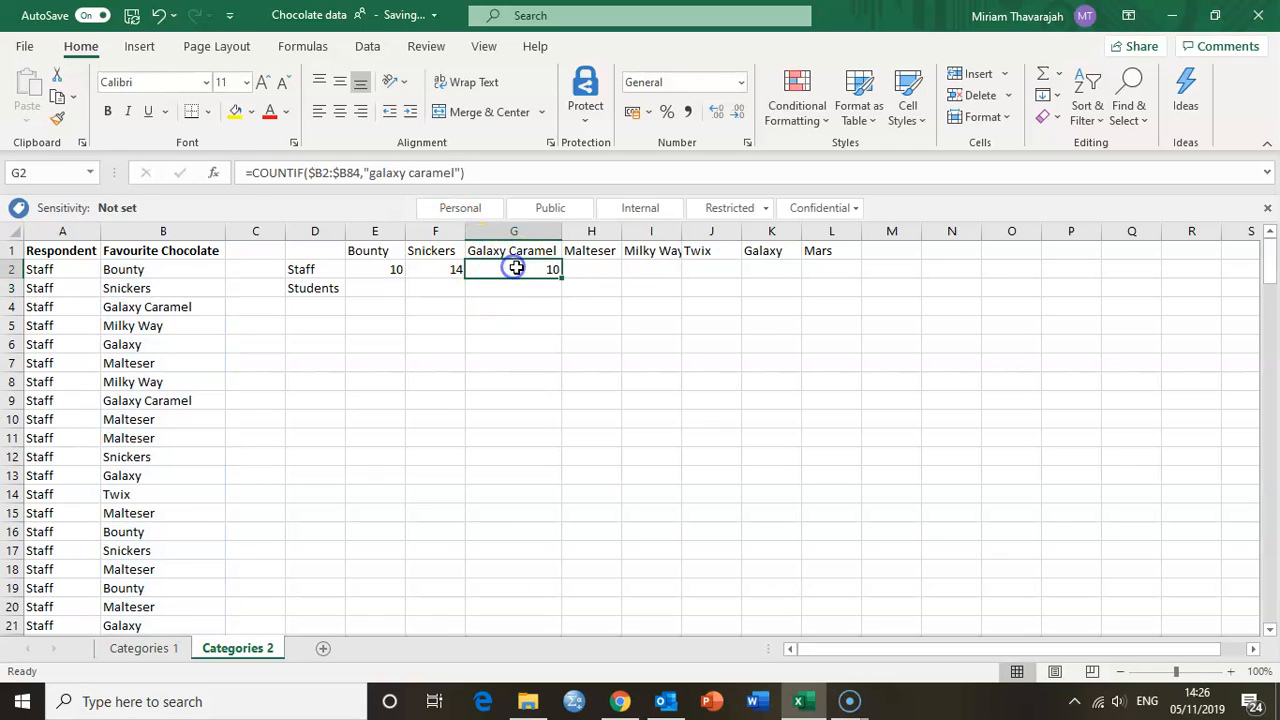
pyautogui.moveTo(561, 279); pyautogui.dragTo(834, 271)
pyautogui.click(606, 269)
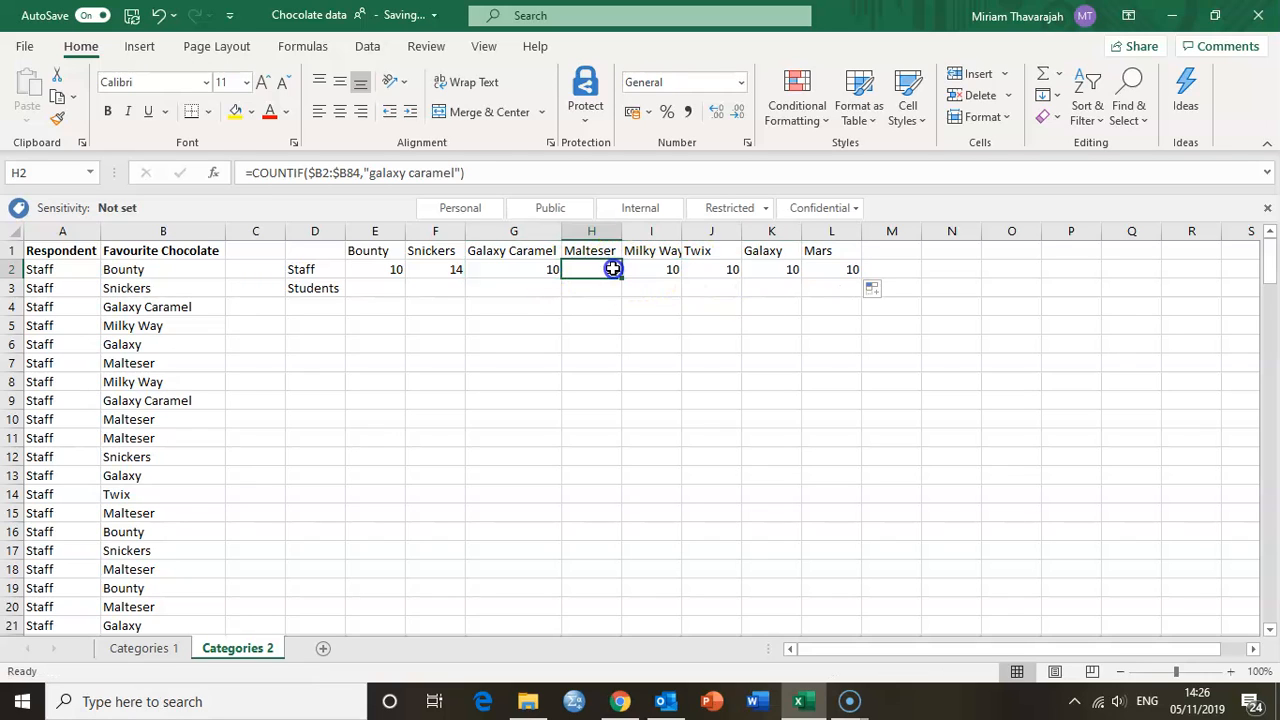
pyautogui.moveTo(367, 172); pyautogui.dragTo(455, 172)
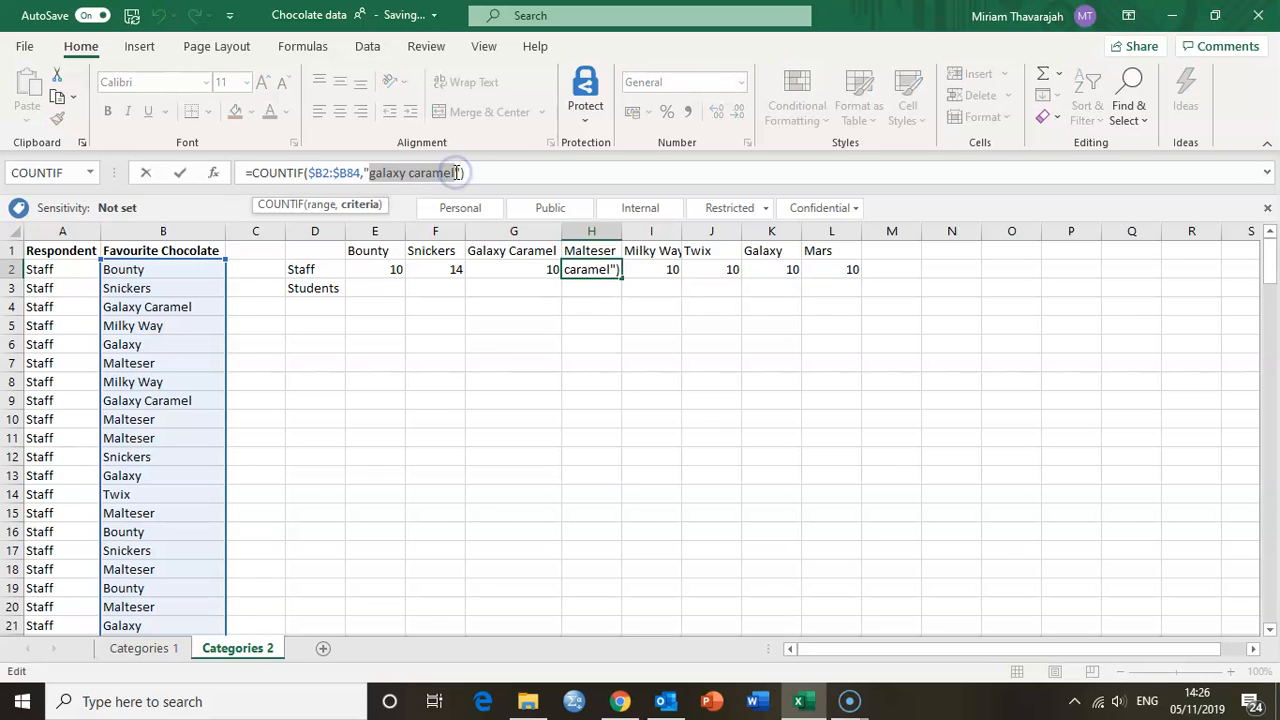
pyautogui.write('malteser')
pyautogui.press('Return')
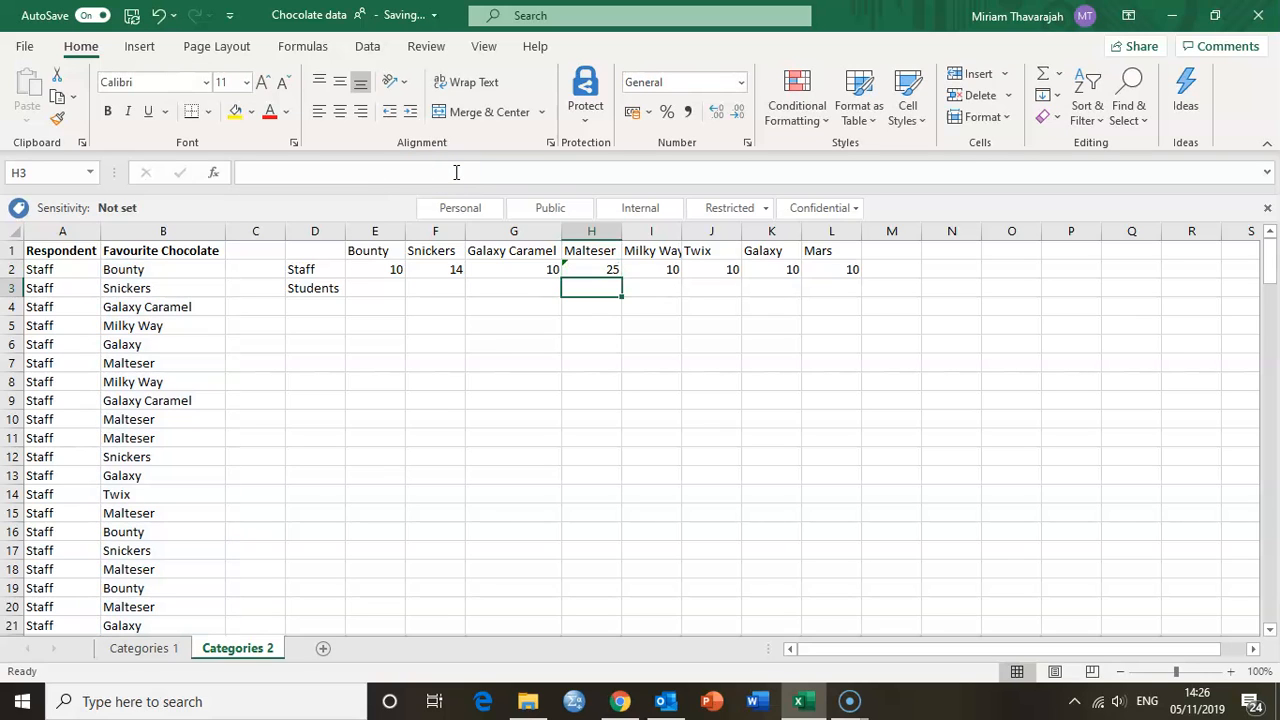
# Change the COUNTIF criterion in I2 to "milky way", leaving I3 below it empty
pyautogui.click(654, 269)
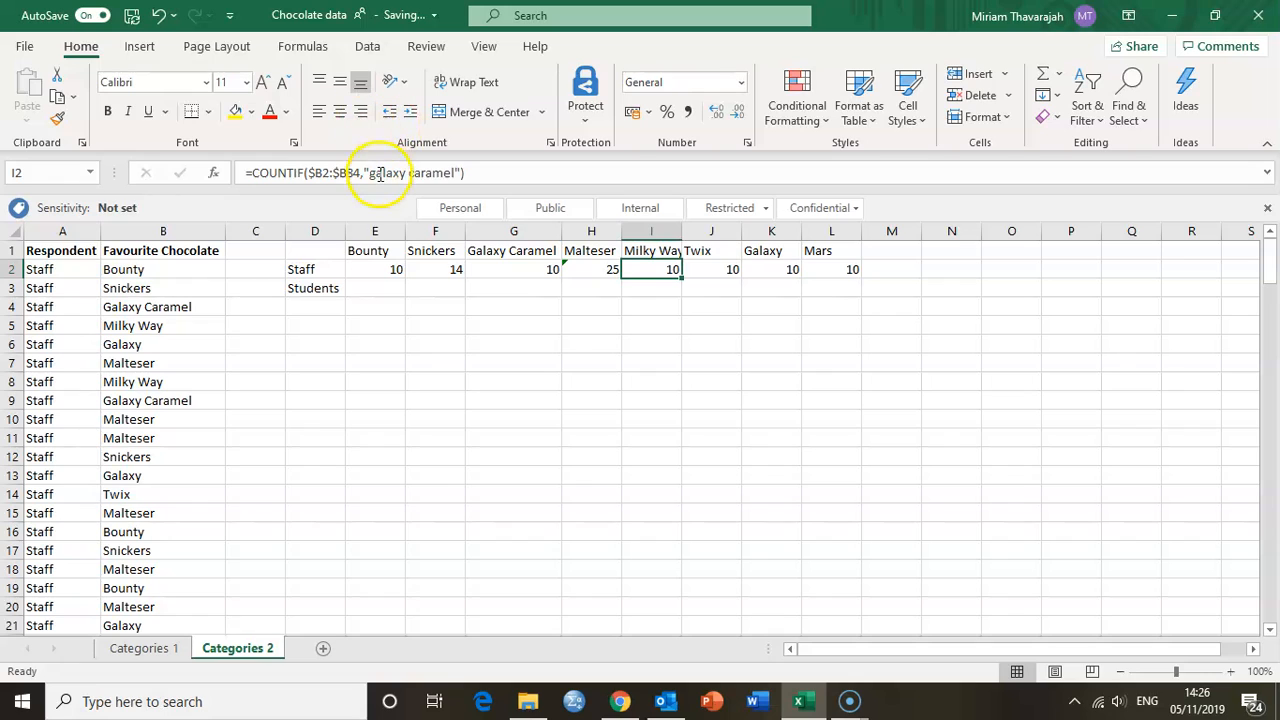
pyautogui.doubleClick(374, 171)
pyautogui.moveTo(414, 168); pyautogui.dragTo(453, 170)
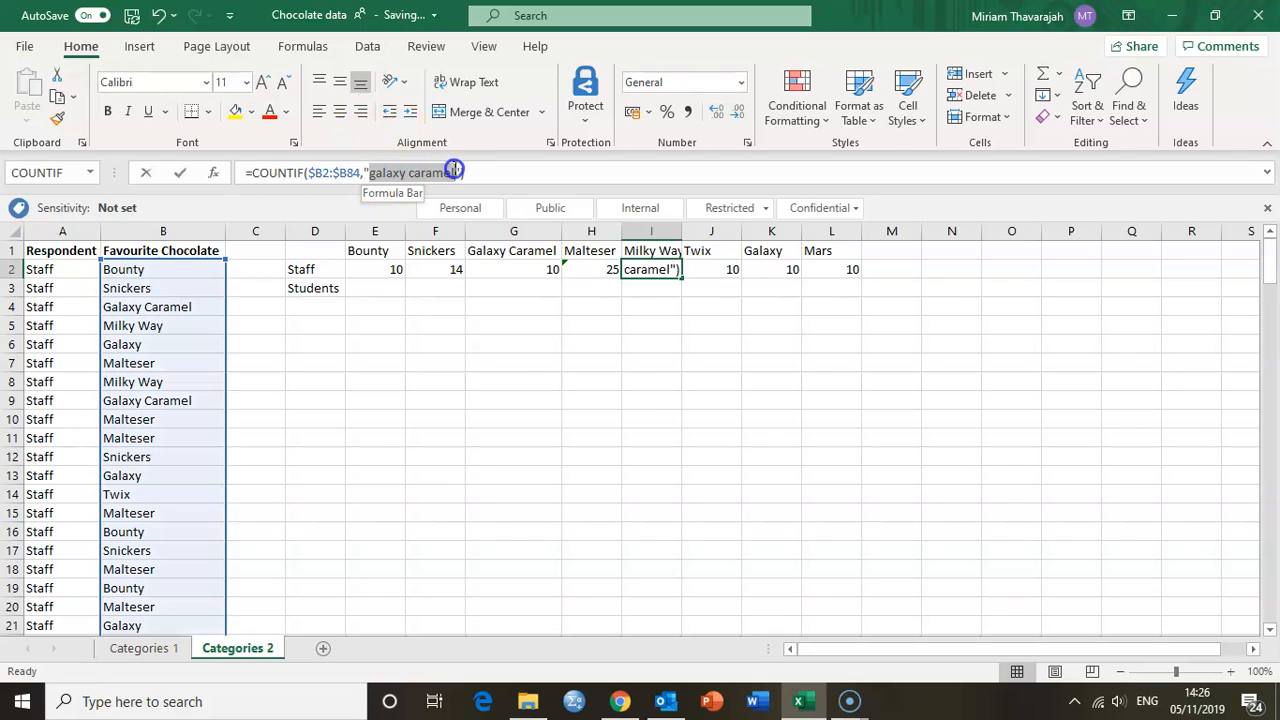
pyautogui.write('milky way')
pyautogui.press('Return')
pyautogui.write(']')
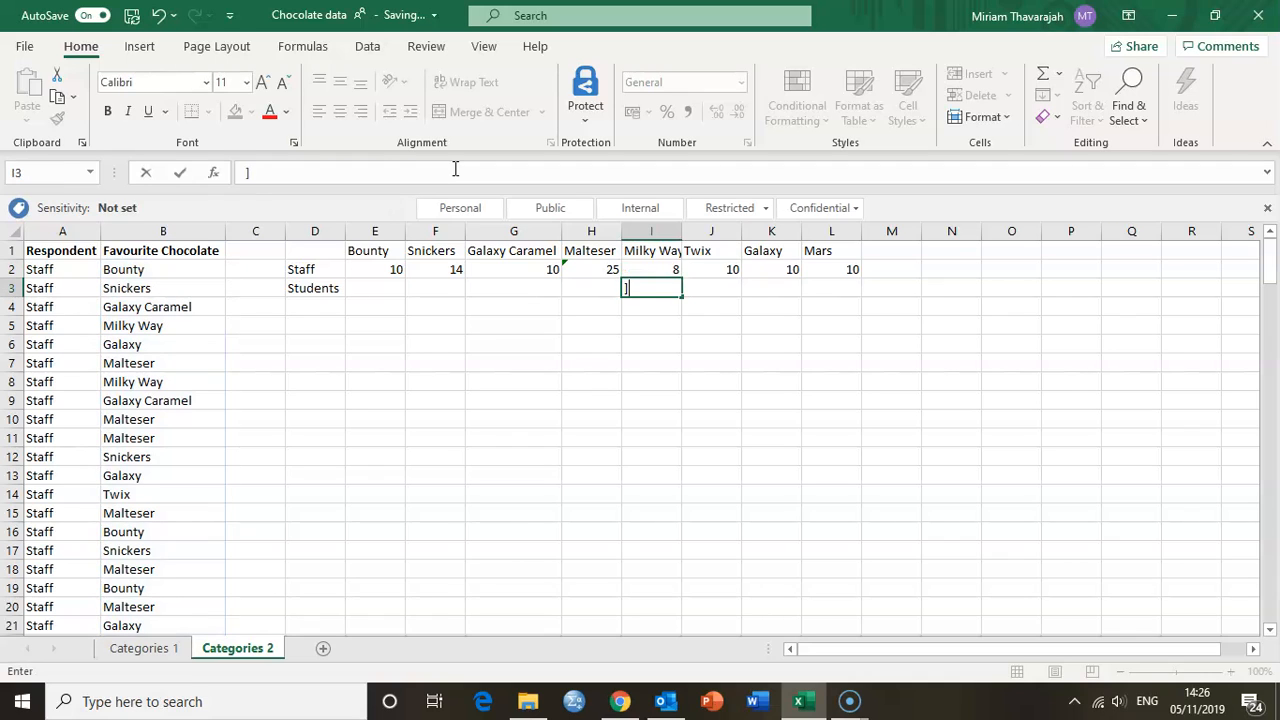
pyautogui.press('Return')
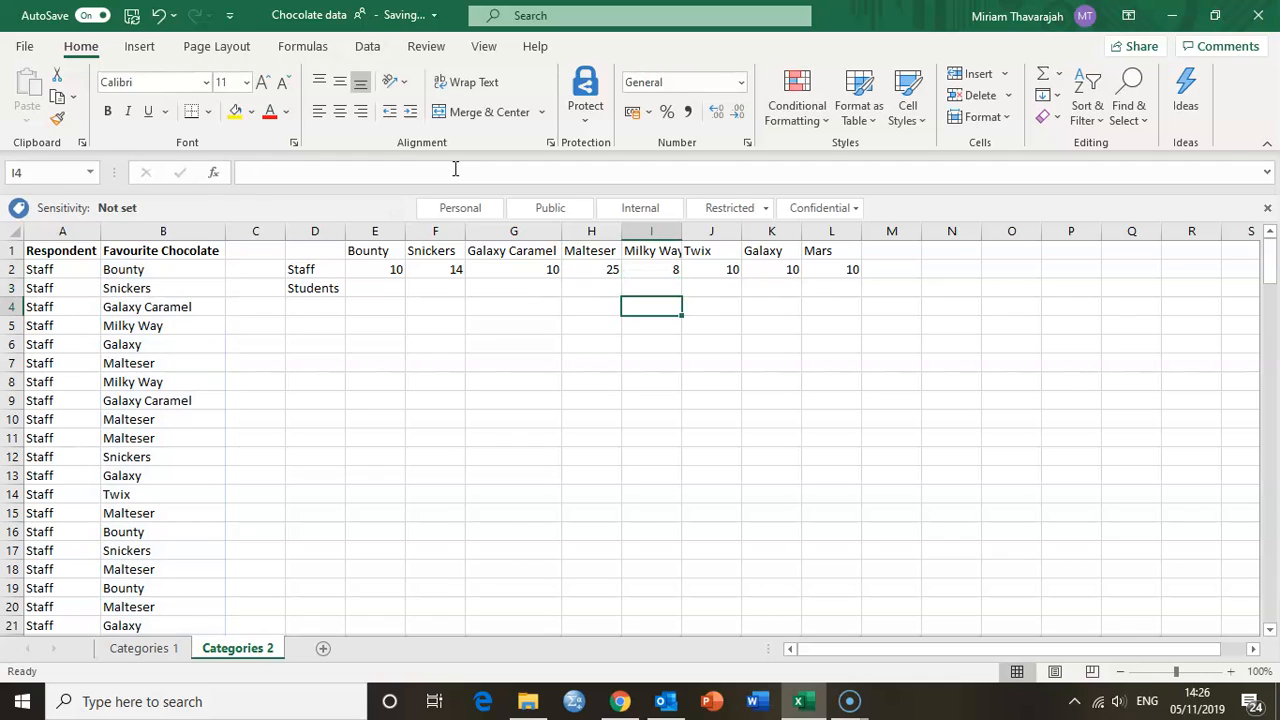
pyautogui.click(654, 271)
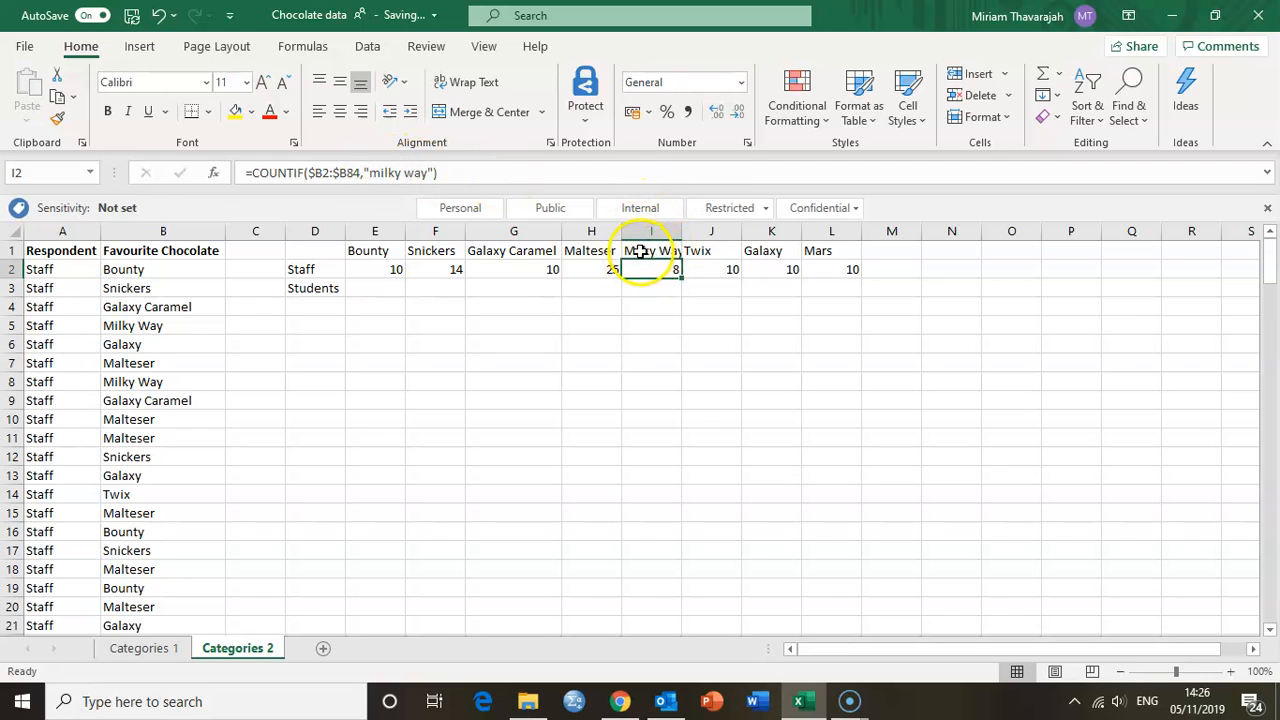
# Change the COUNTIF criterion in J2 to "twix" for the staff count
pyautogui.click(705, 266)
pyautogui.moveTo(371, 172); pyautogui.dragTo(445, 176)
pyautogui.write('twix')
pyautogui.press('Return')
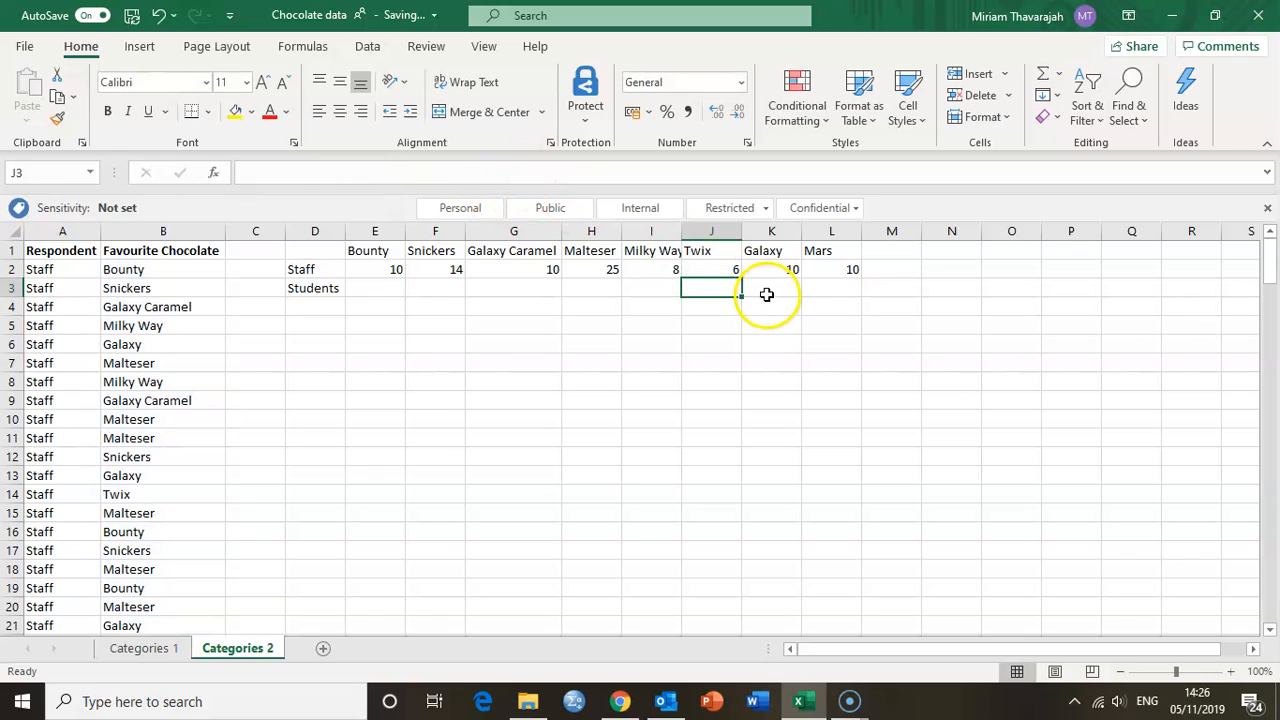
# Change the COUNTIF criterion in K2 to "galaxy" for the staff count
pyautogui.click(787, 270)
pyautogui.moveTo(371, 172); pyautogui.dragTo(453, 172)
pyautogui.click(440, 170)
pyautogui.press('BackSpace')
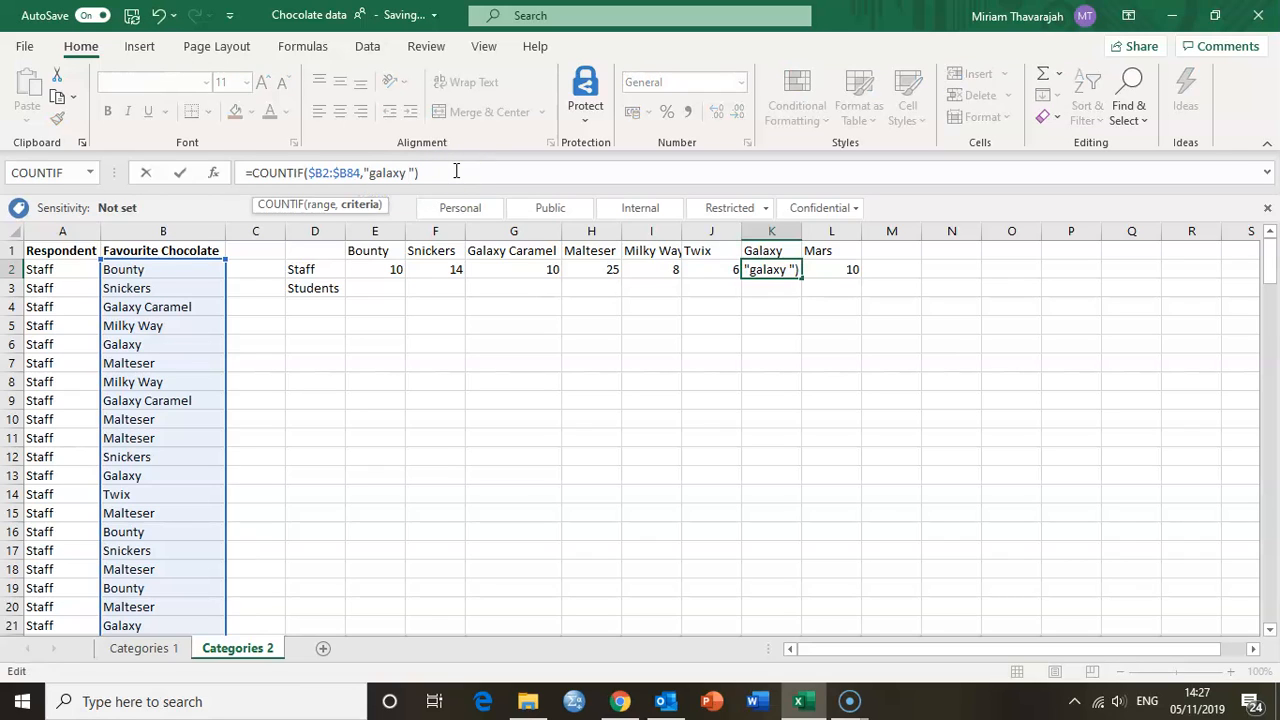
pyautogui.press('Return')
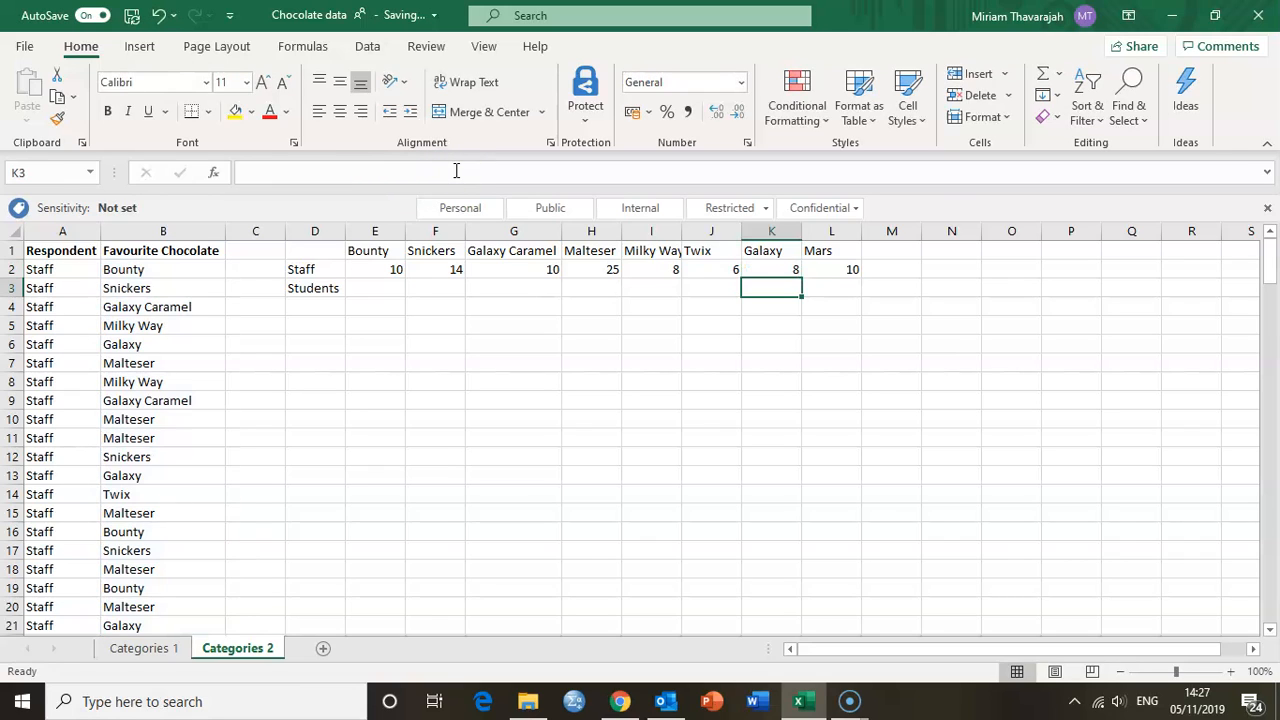
# Change the COUNTIF criterion in L2 to "mars" to complete the staff row
pyautogui.click(835, 269)
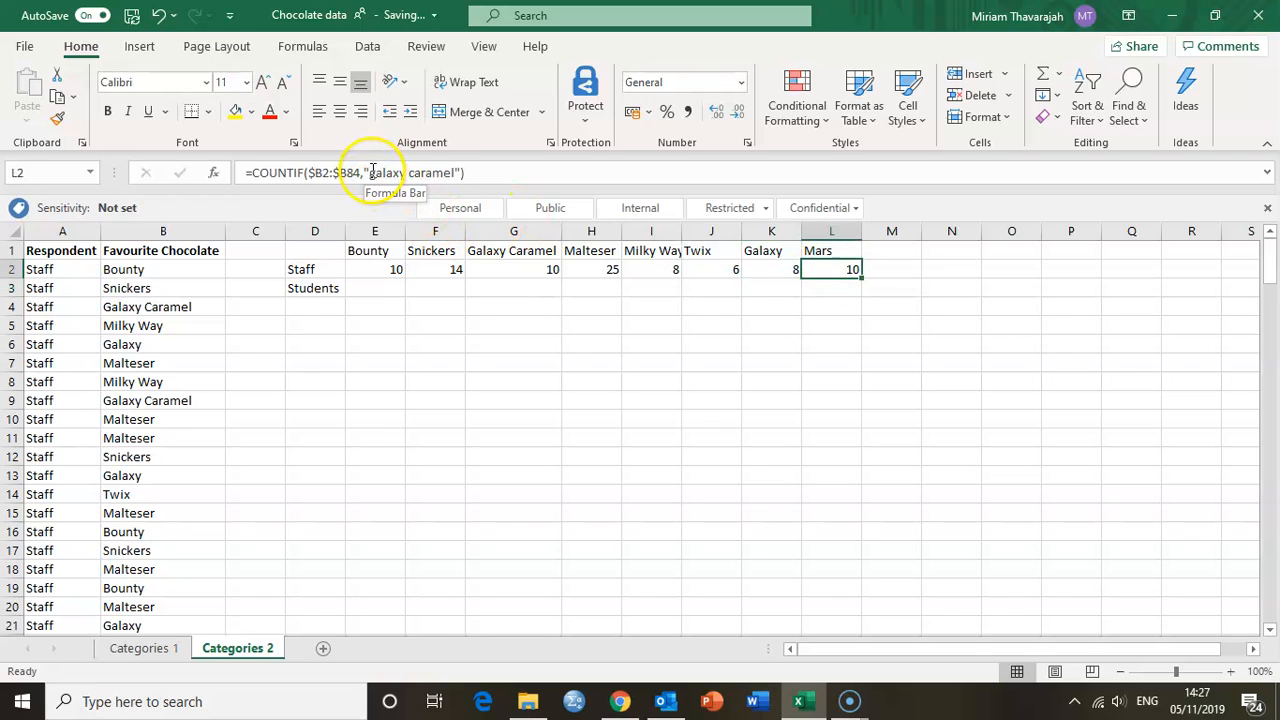
pyautogui.moveTo(369, 172); pyautogui.dragTo(460, 165)
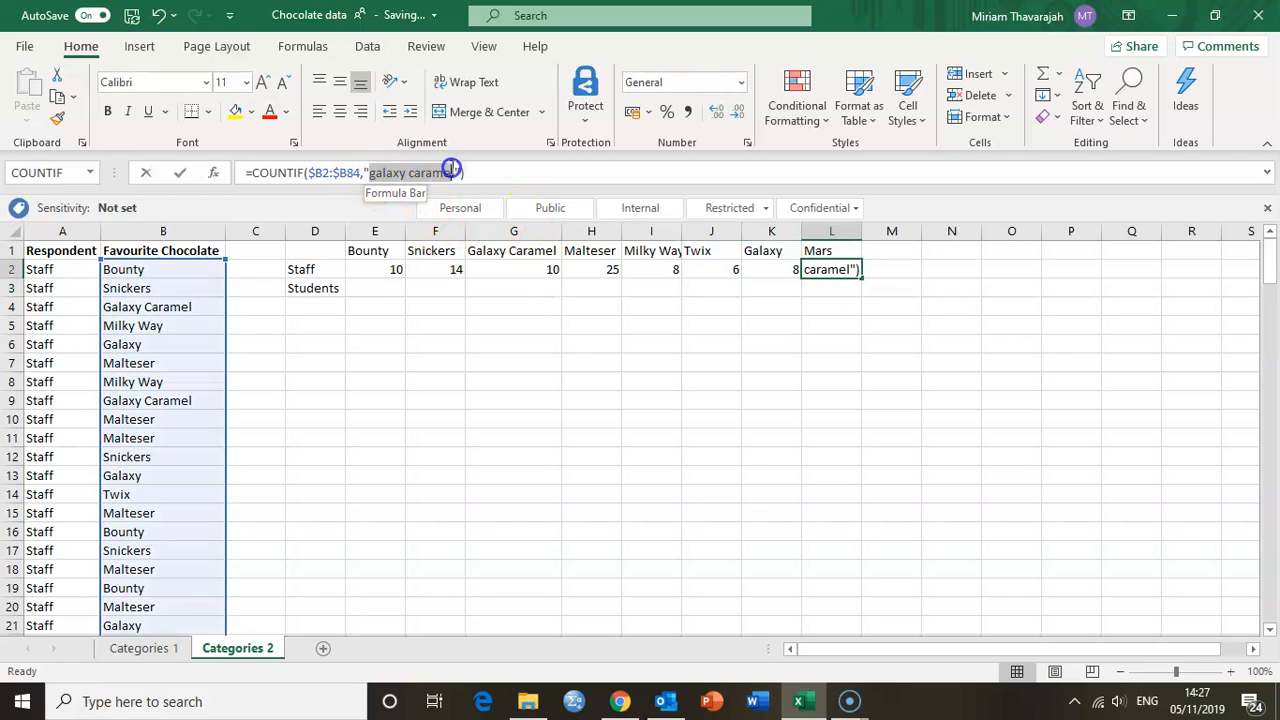
pyautogui.write('ma')
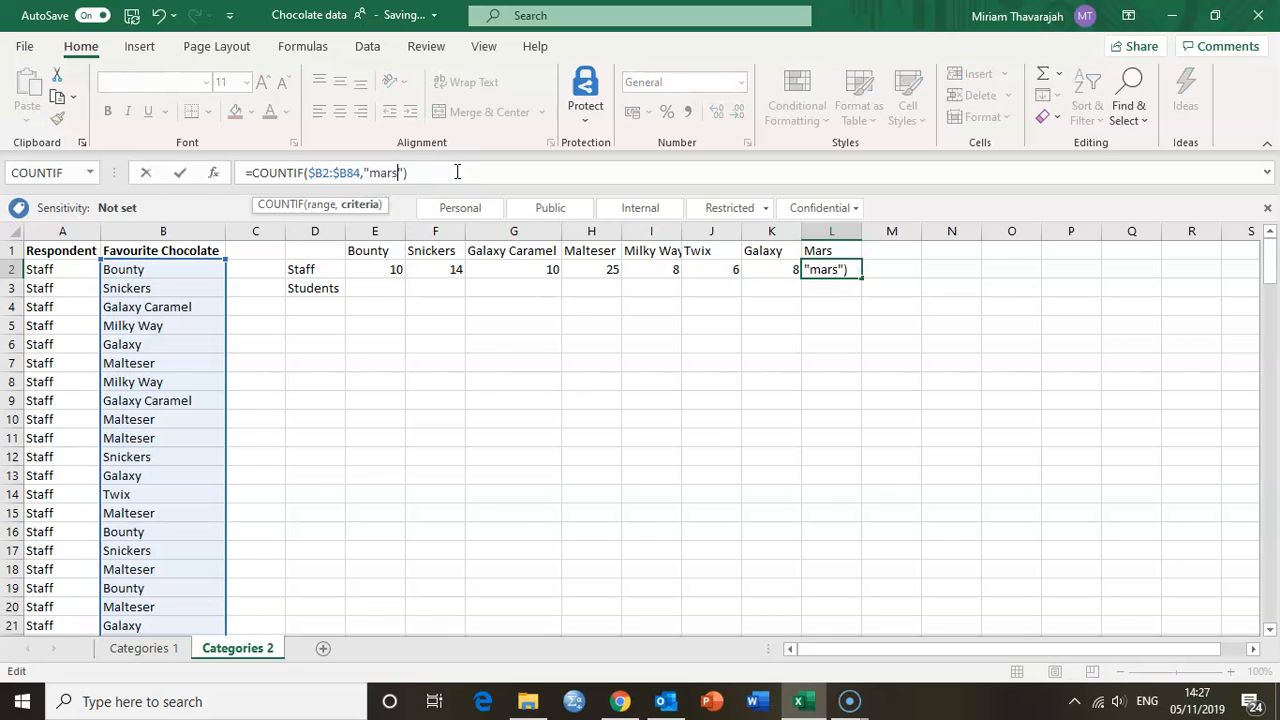
pyautogui.write('rs')
pyautogui.press('Return')
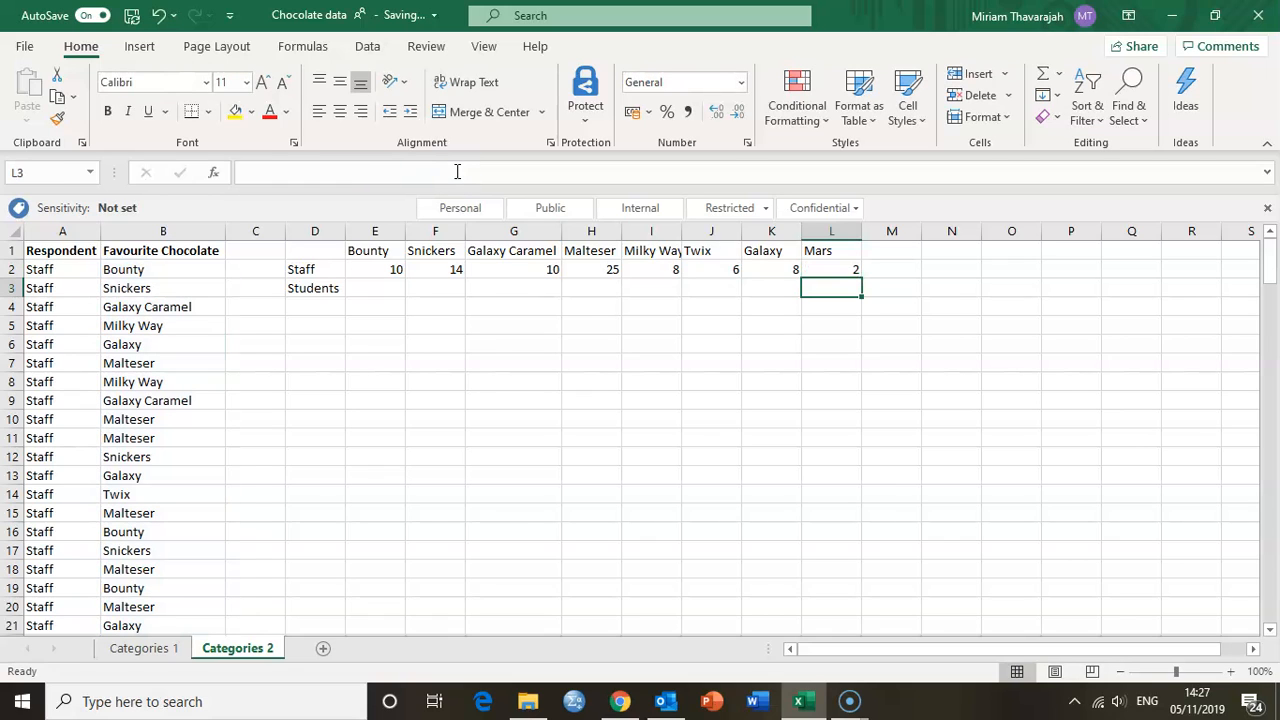
# Fill the staff Bounty formula from E2 down into E3 in the Students row
pyautogui.click(376, 287)
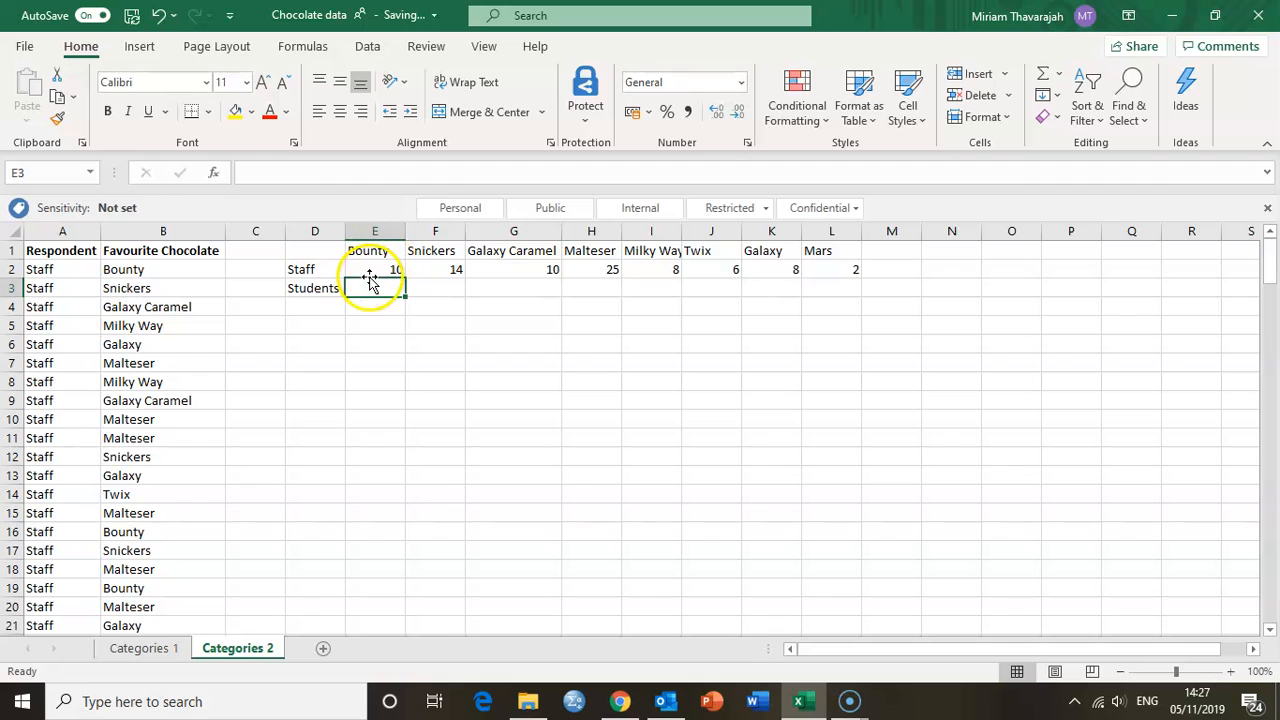
pyautogui.click(395, 268)
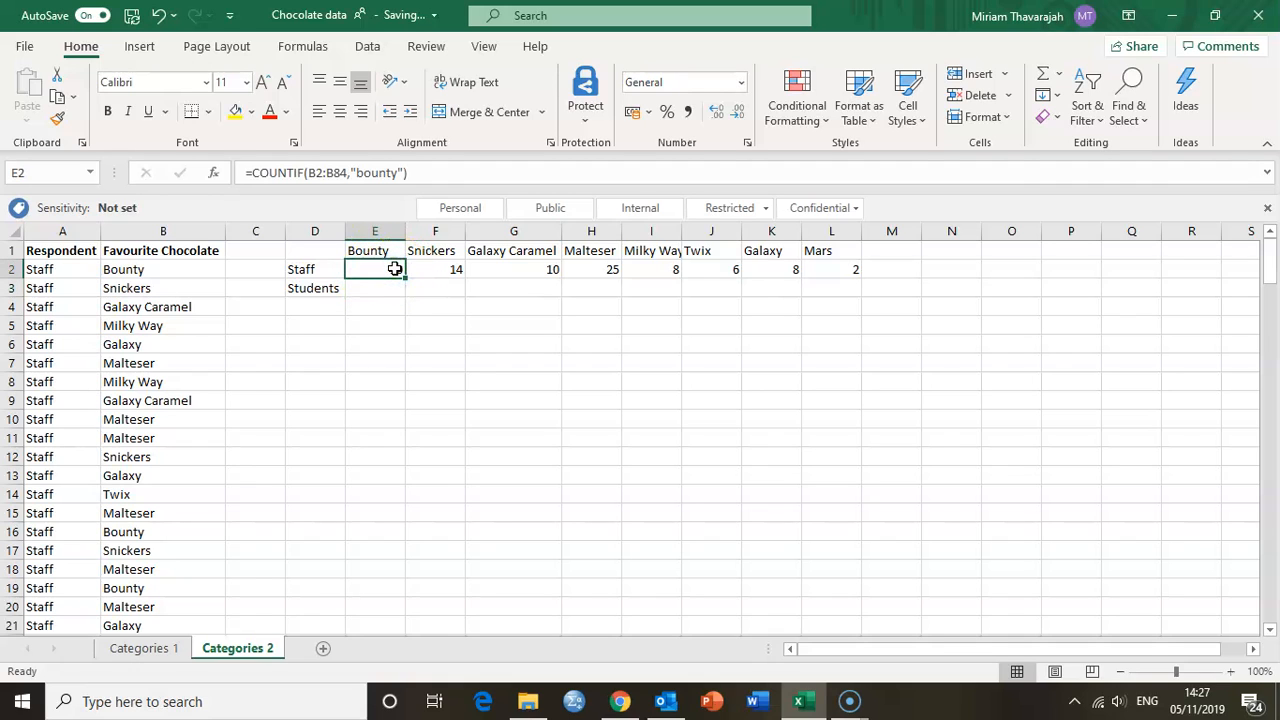
pyautogui.click(323, 172)
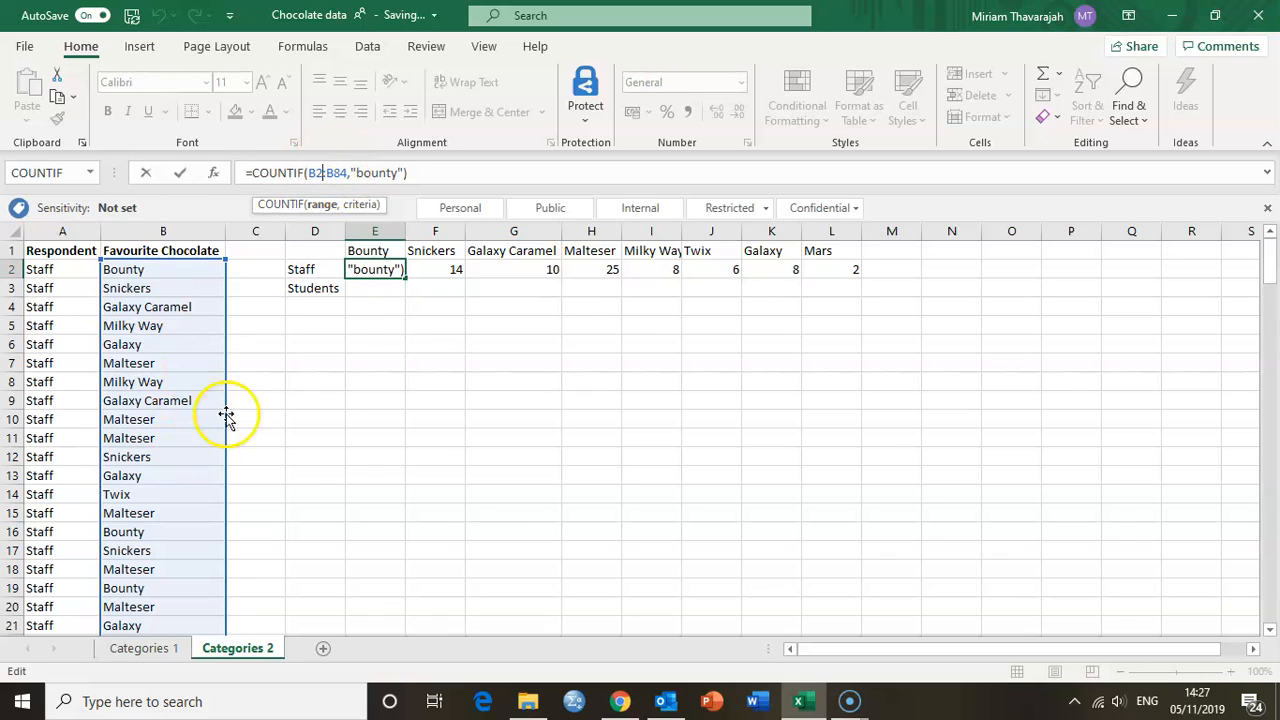
pyautogui.press('Return')
pyautogui.moveTo(381, 273); pyautogui.dragTo(403, 293)
pyautogui.click(378, 285)
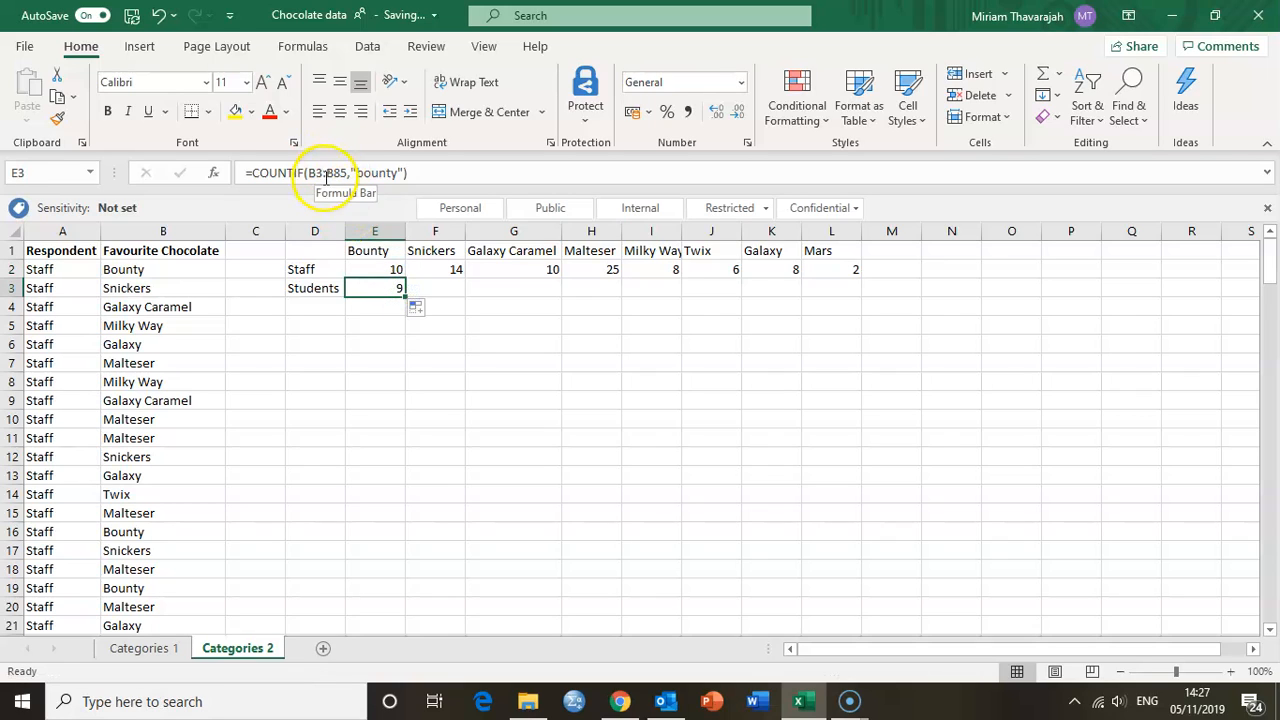
# Find the rows holding student responses and set the COUNTIF range in E3 to B85:B167
pyautogui.scroll(-1, 127, 497)
pyautogui.scroll(-20, 127, 497)
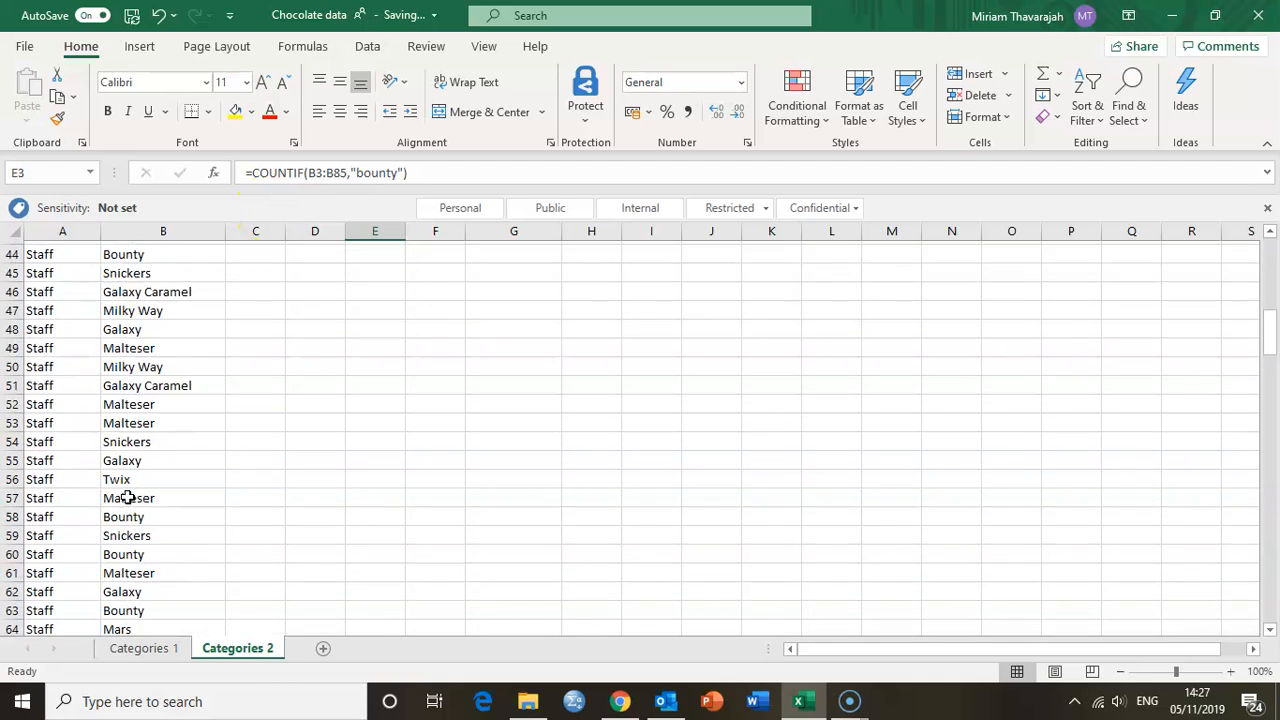
pyautogui.scroll(-5, 127, 497)
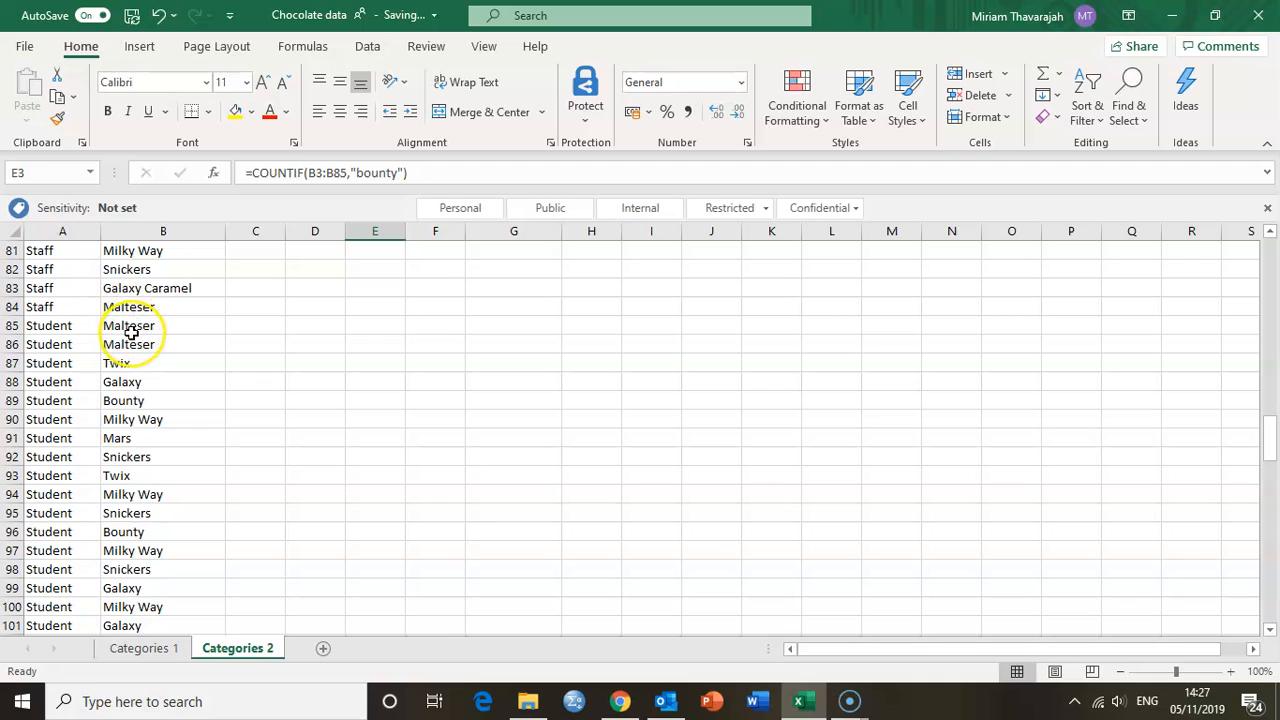
pyautogui.scroll(-15, 129, 331)
pyautogui.scroll(-13, 131, 332)
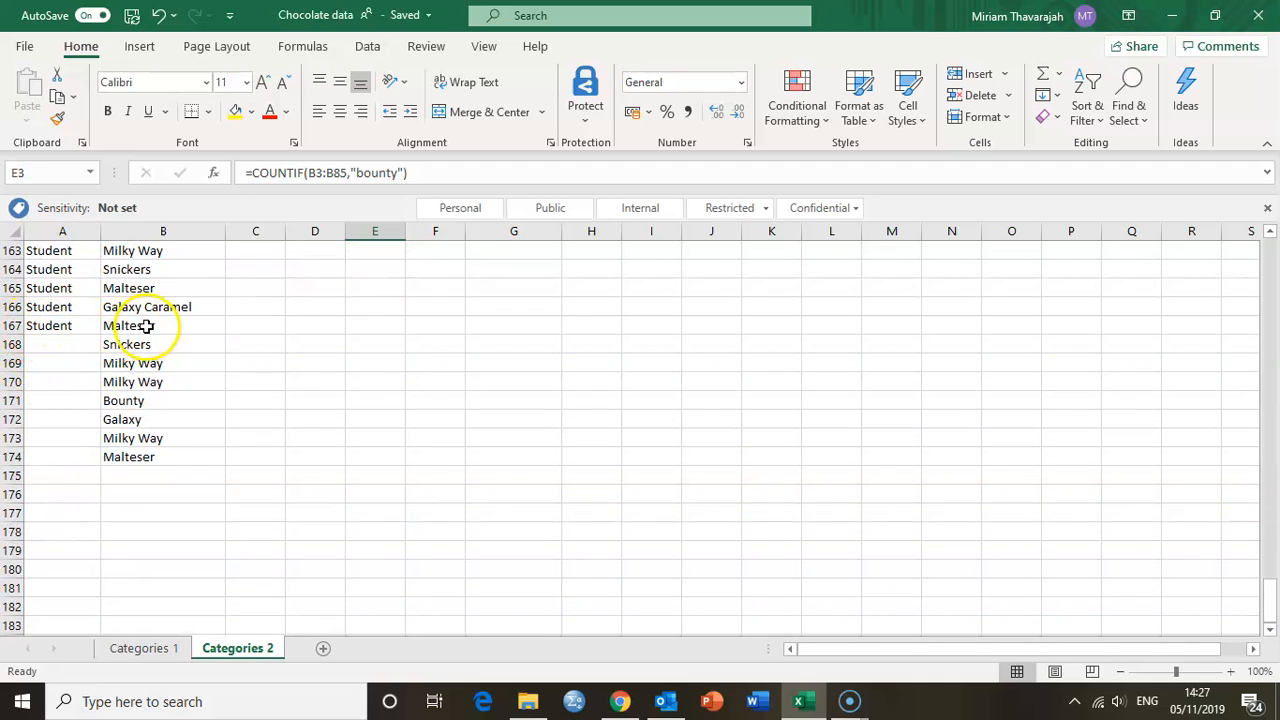
pyautogui.scroll(10, 331, 339)
pyautogui.scroll(20, 331, 339)
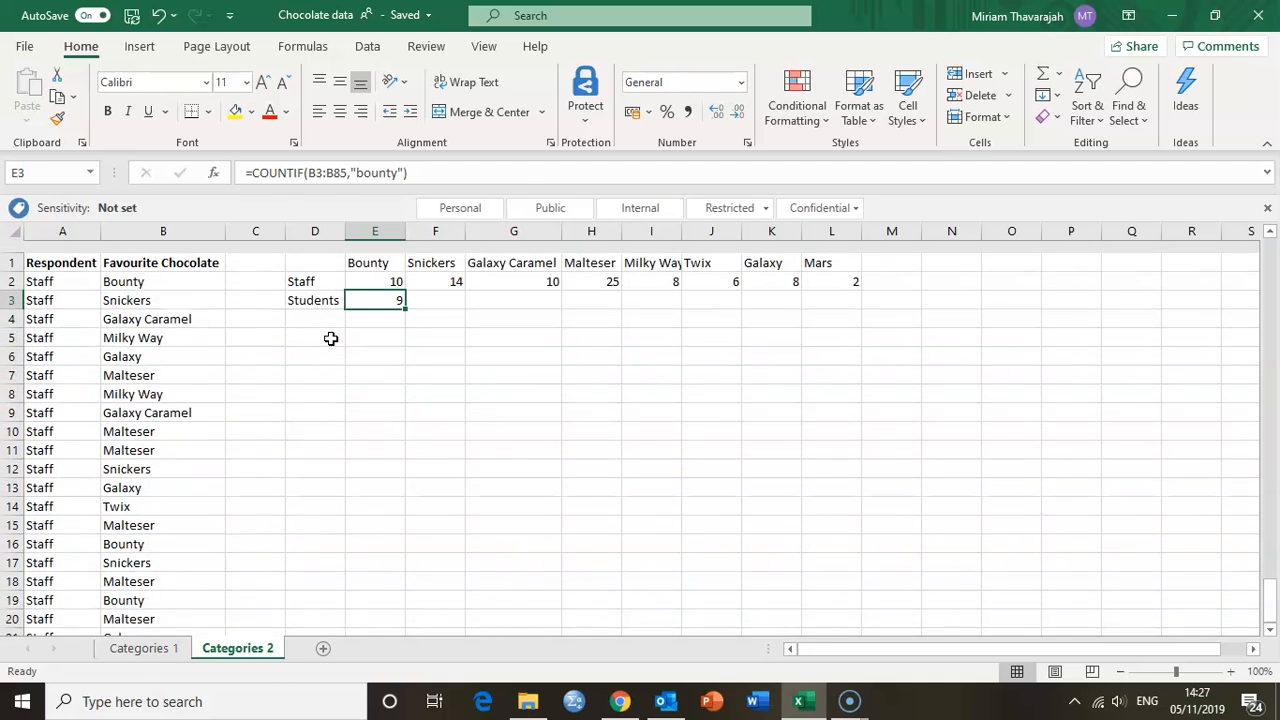
pyautogui.click(323, 178)
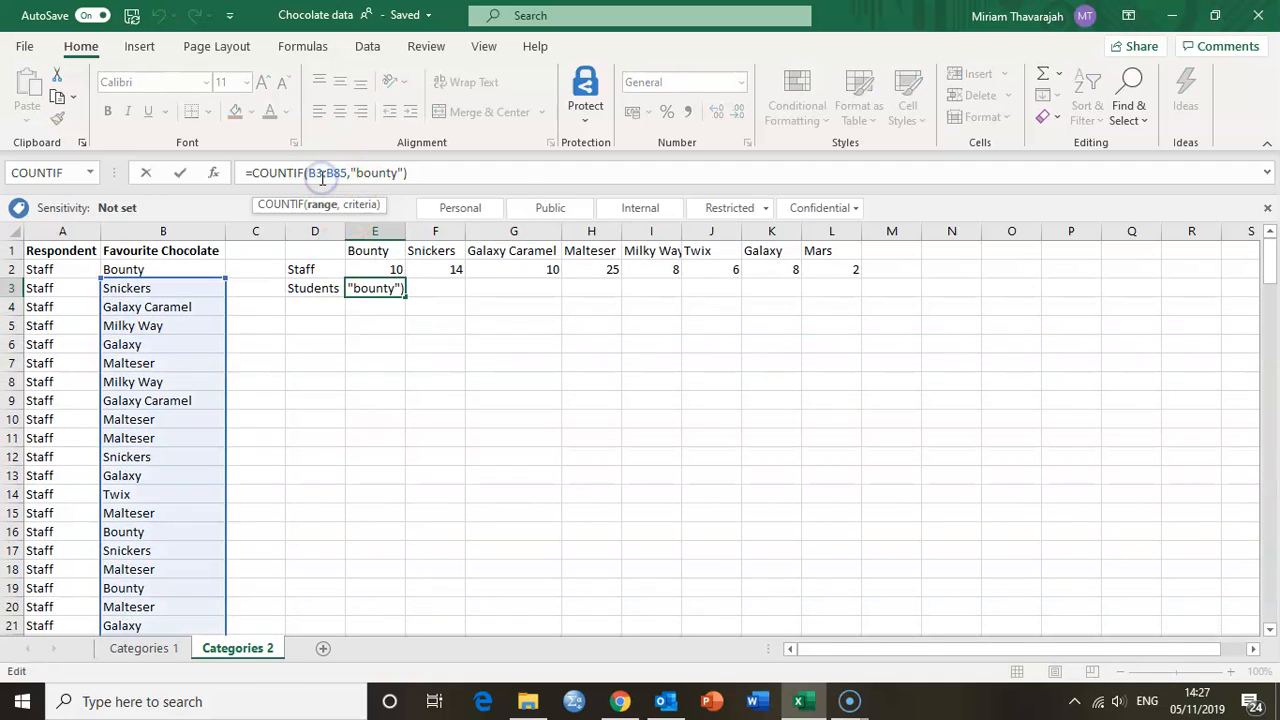
pyautogui.press('BackSpace')
pyautogui.write('8')
pyautogui.doubleClick(340, 174)
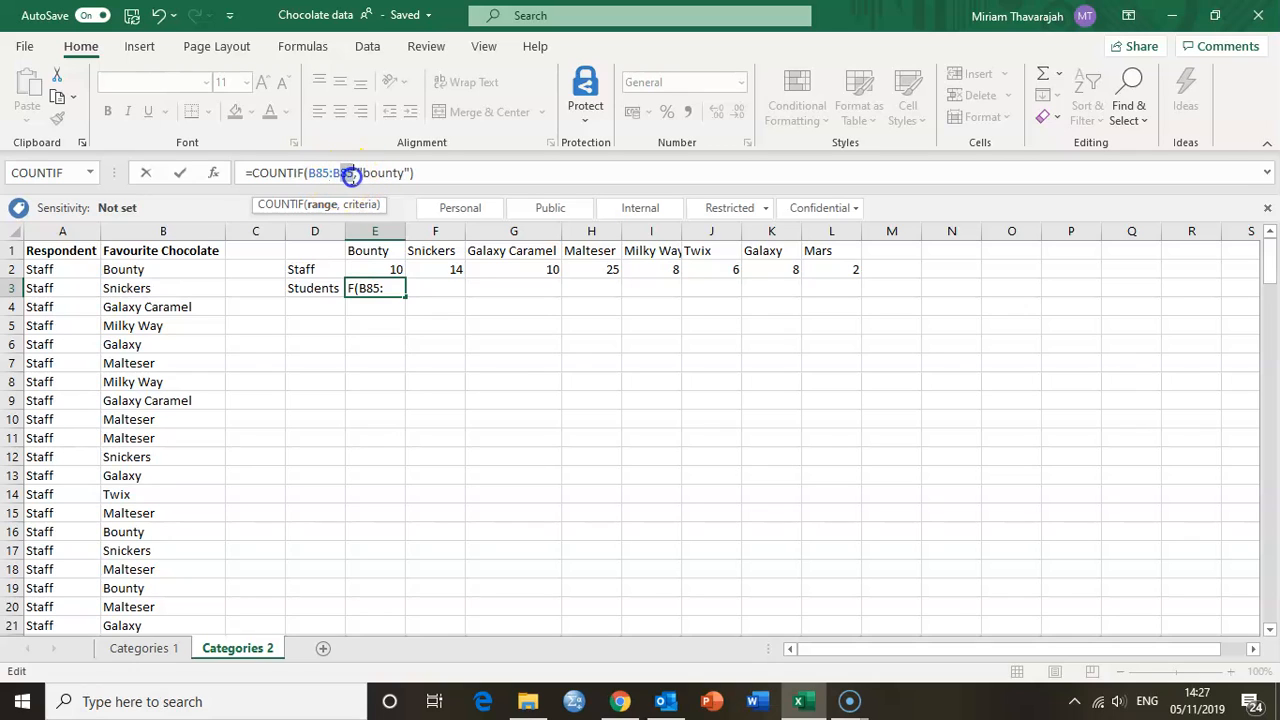
pyautogui.write('B167')
pyautogui.press('Return')
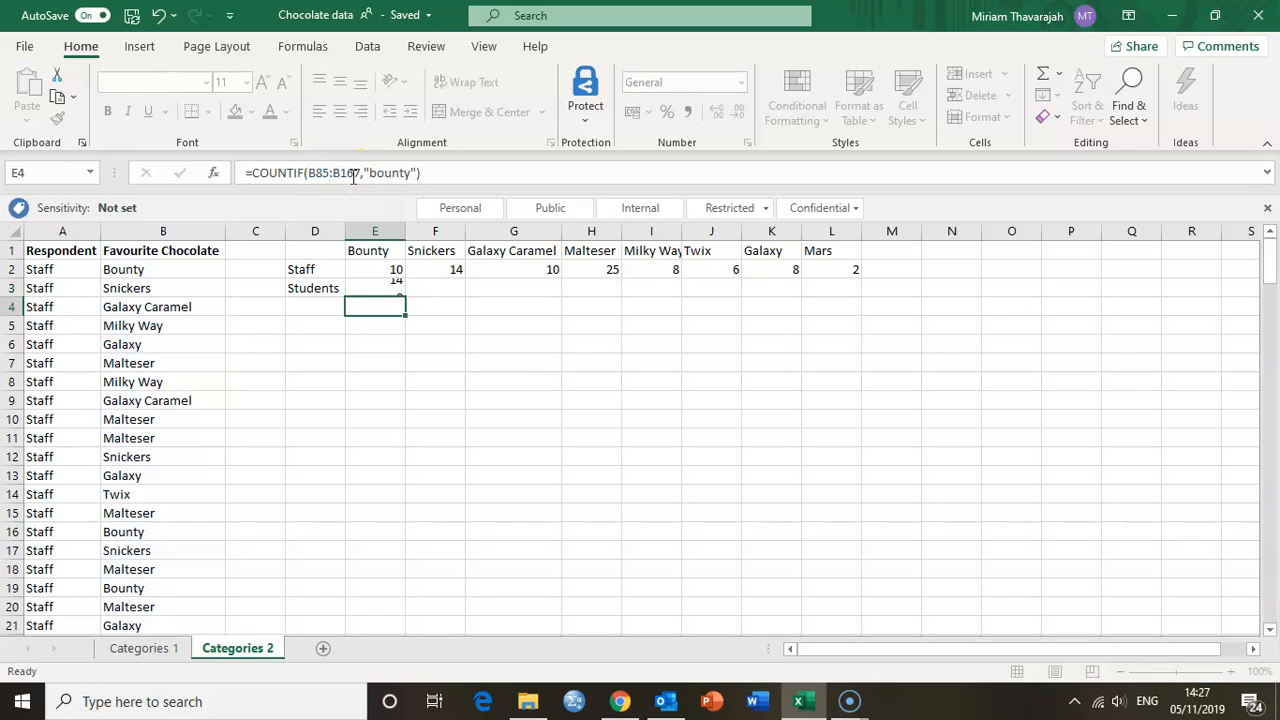
# Check that the range in the E3 formula covers all student responses in column B
pyautogui.click(374, 287)
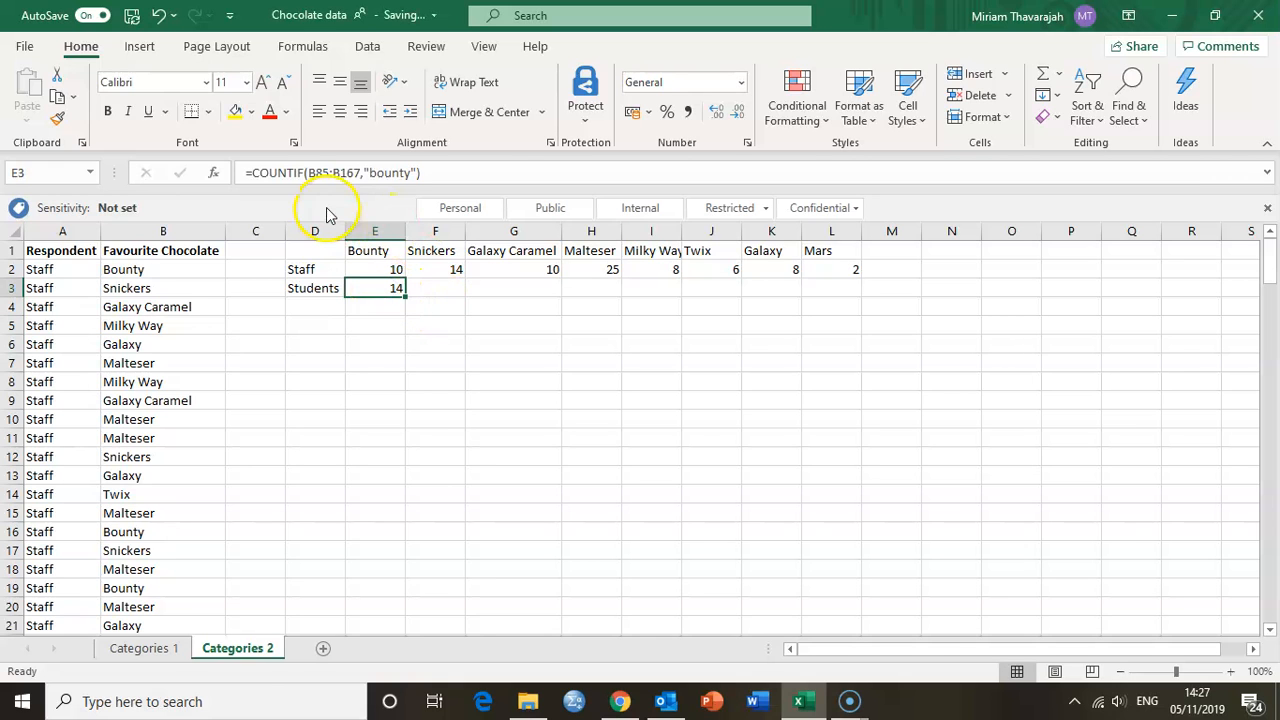
pyautogui.click(338, 172)
pyautogui.scroll(-20, 143, 451)
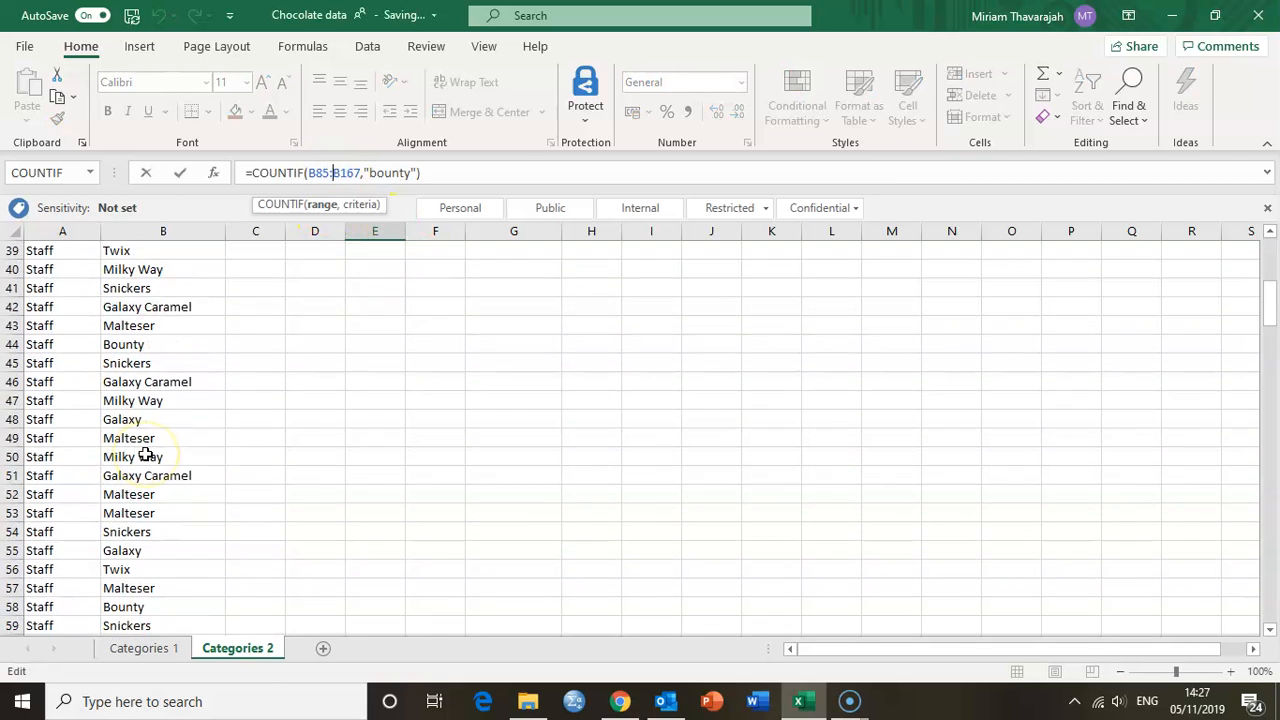
pyautogui.scroll(-20, 145, 455)
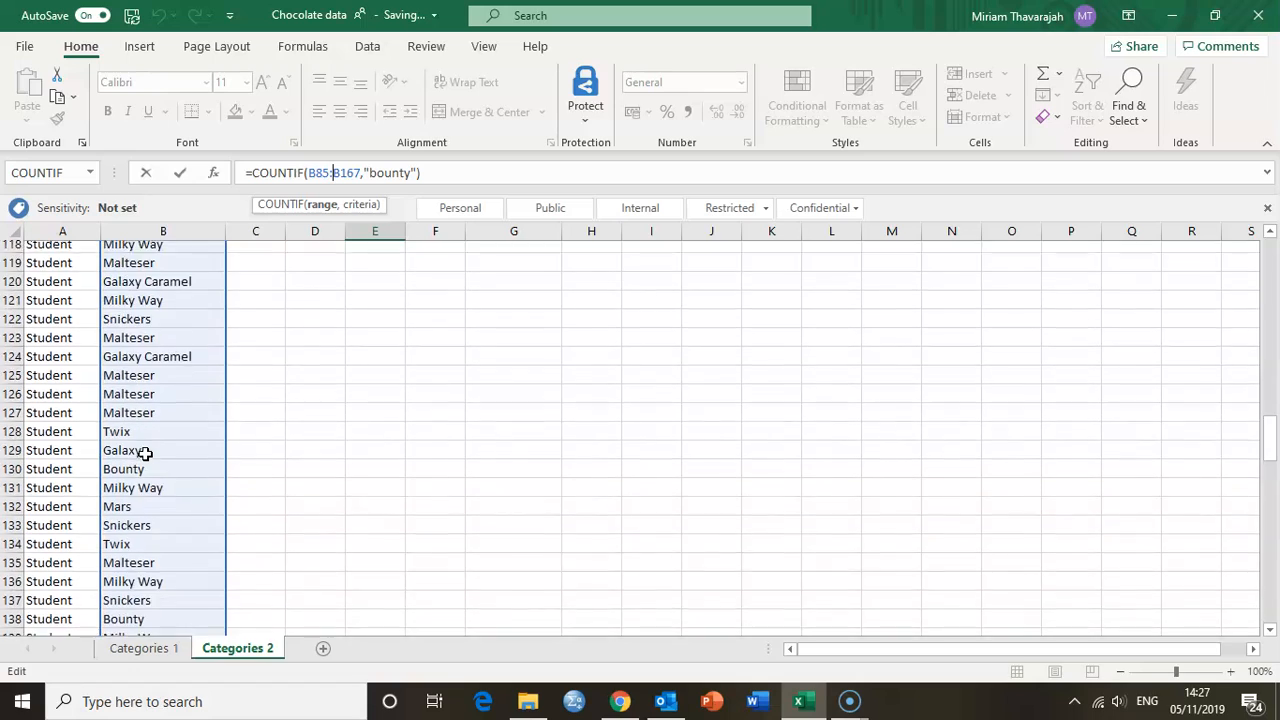
pyautogui.scroll(-6, 145, 455)
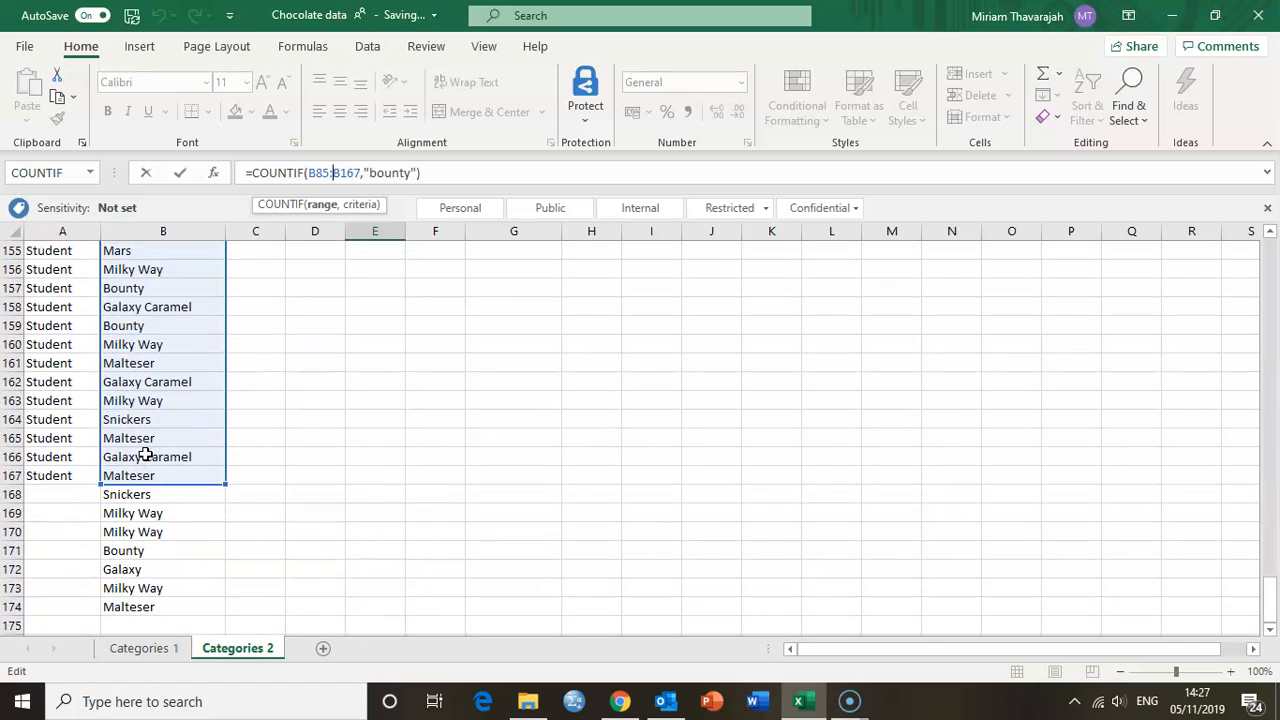
pyautogui.scroll(20, 145, 455)
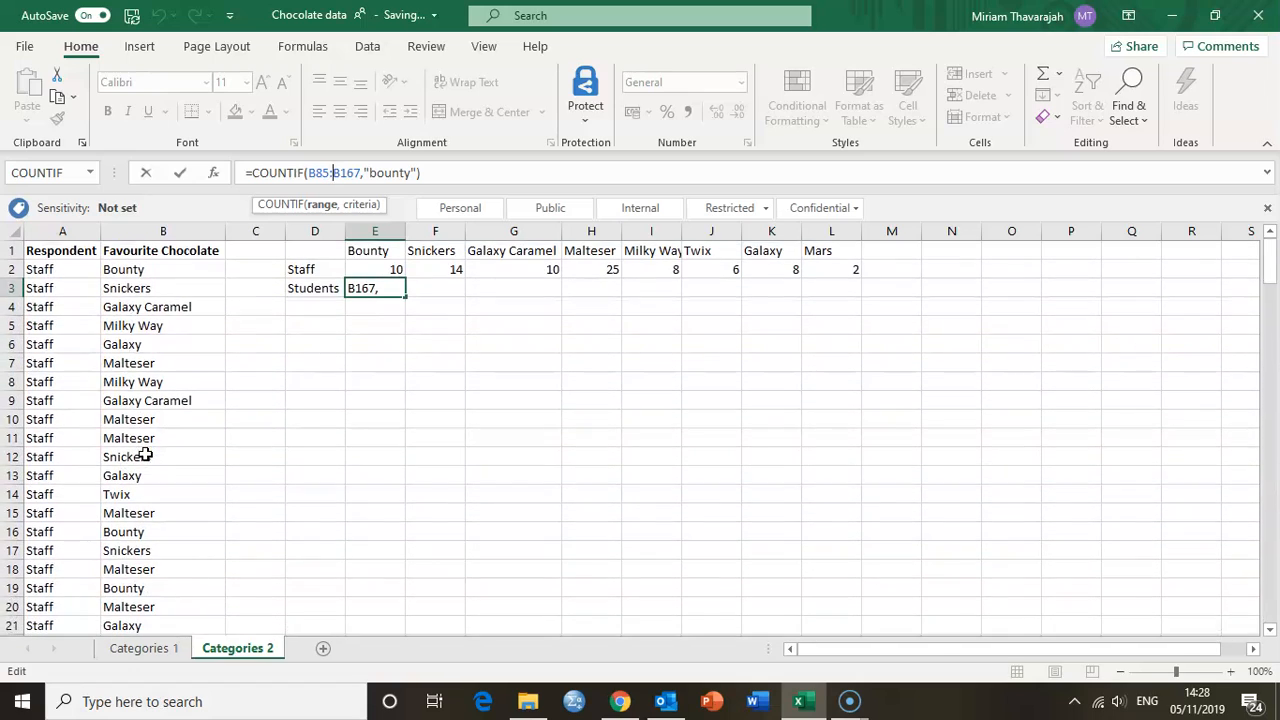
pyautogui.press('Return')
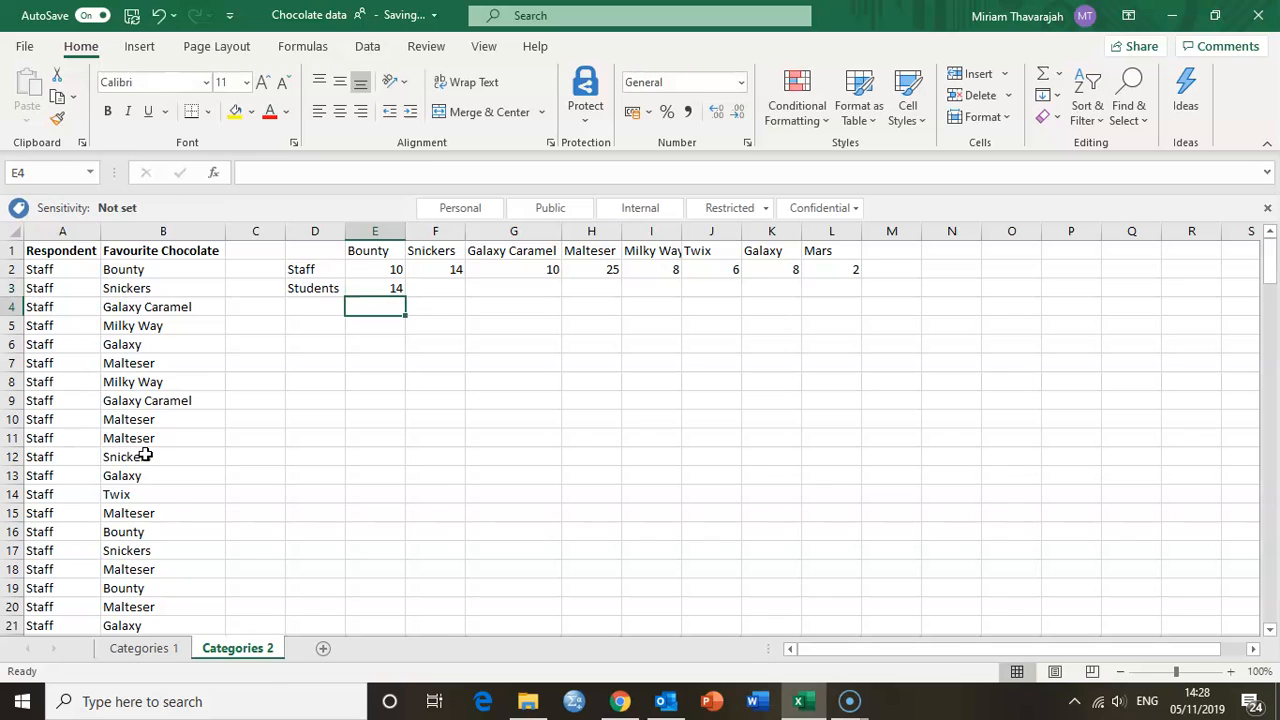
# Lock the column references in the E3 formula so its range reads $B85:$B167
pyautogui.click(384, 286)
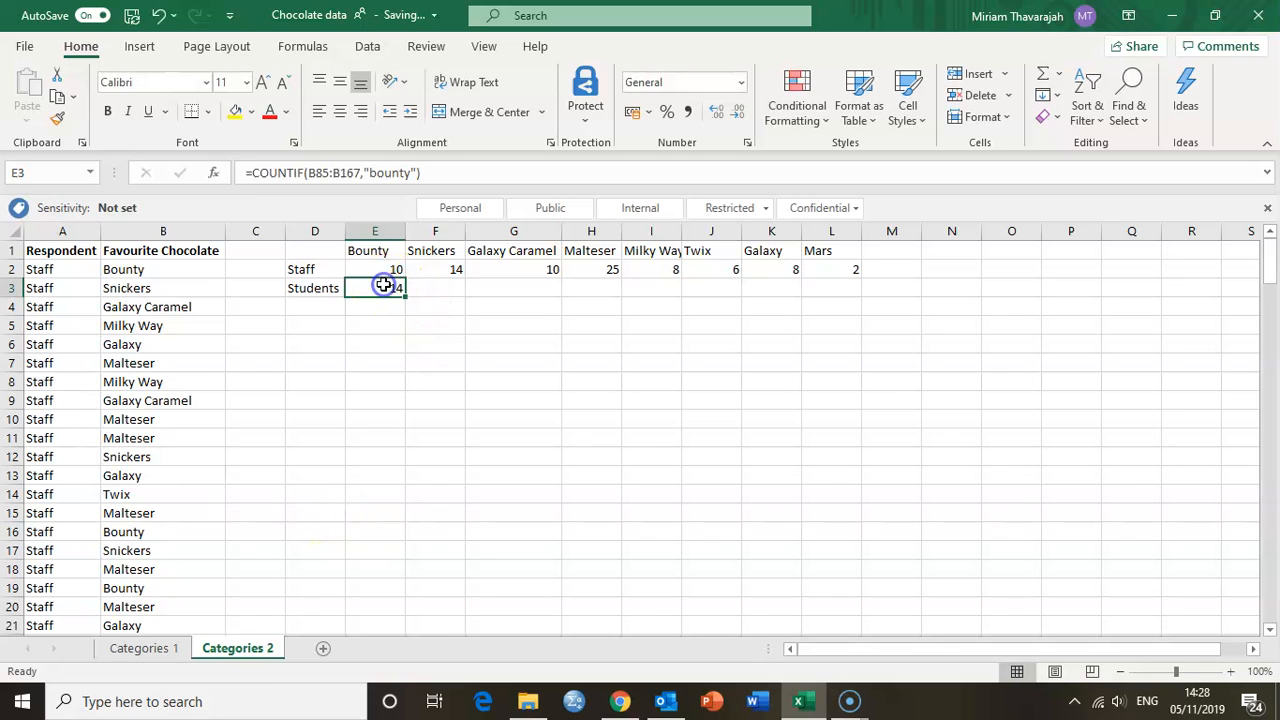
pyautogui.click(310, 171)
pyautogui.write('$')
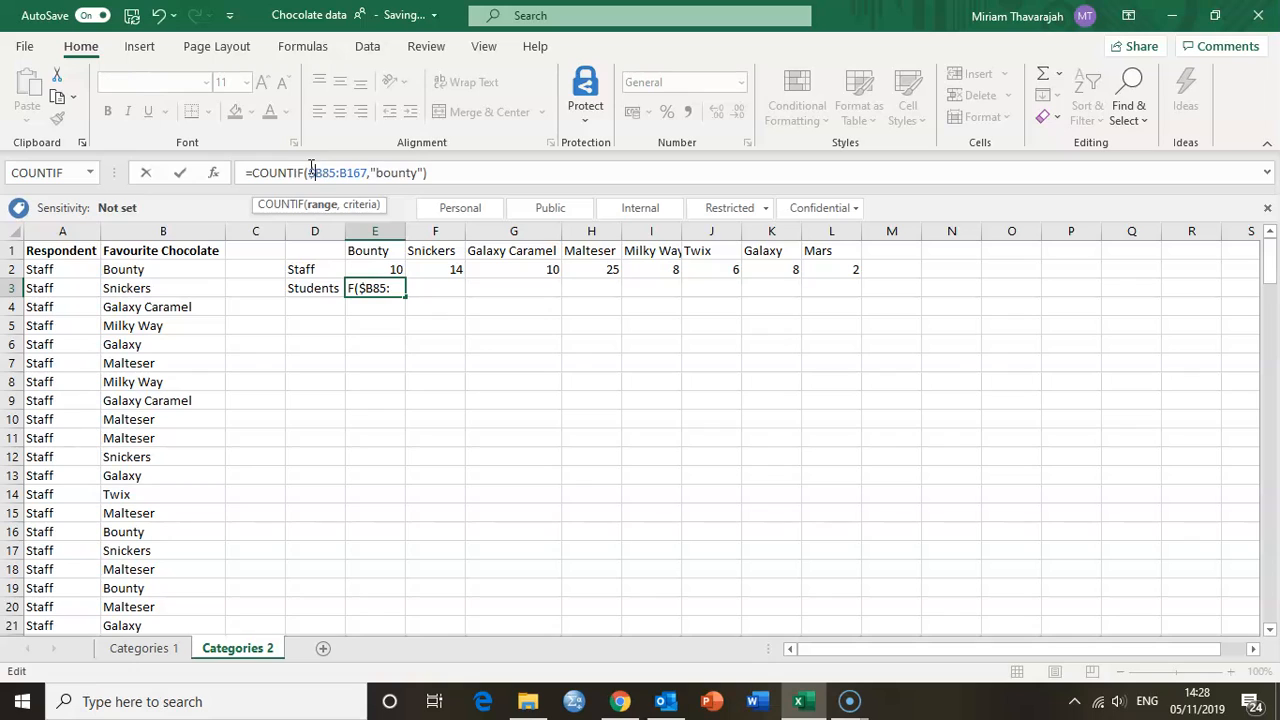
pyautogui.click(339, 171)
pyautogui.write('$')
pyautogui.press('Return')
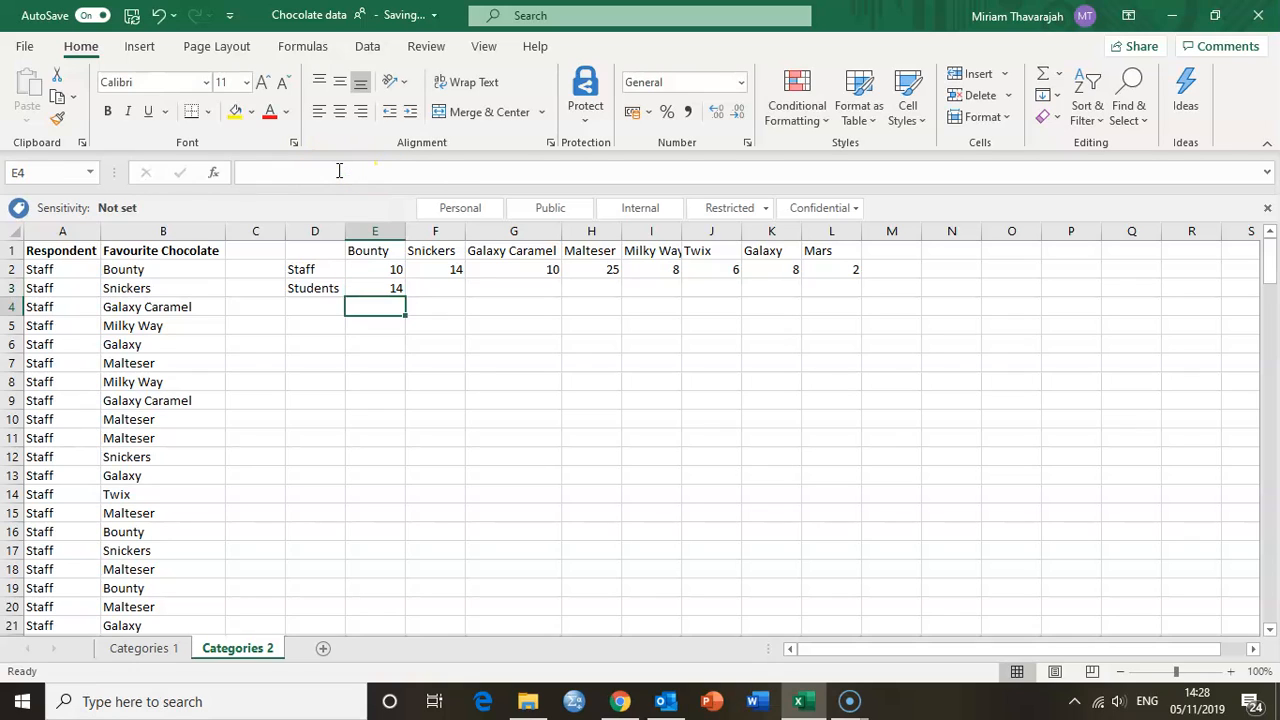
# Fill the student formula from E3 across to L3 under Mars, and change the criterion in F3 to "snickers"
pyautogui.click(395, 289)
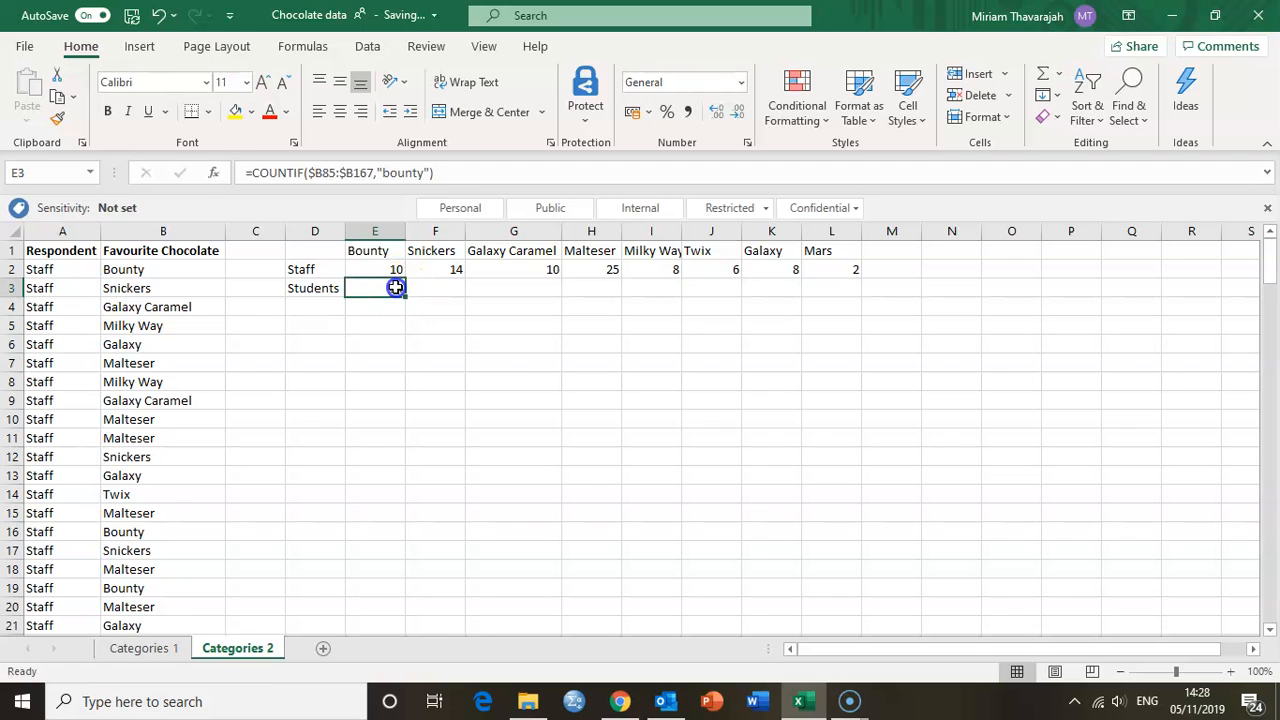
pyautogui.moveTo(408, 296); pyautogui.dragTo(857, 300)
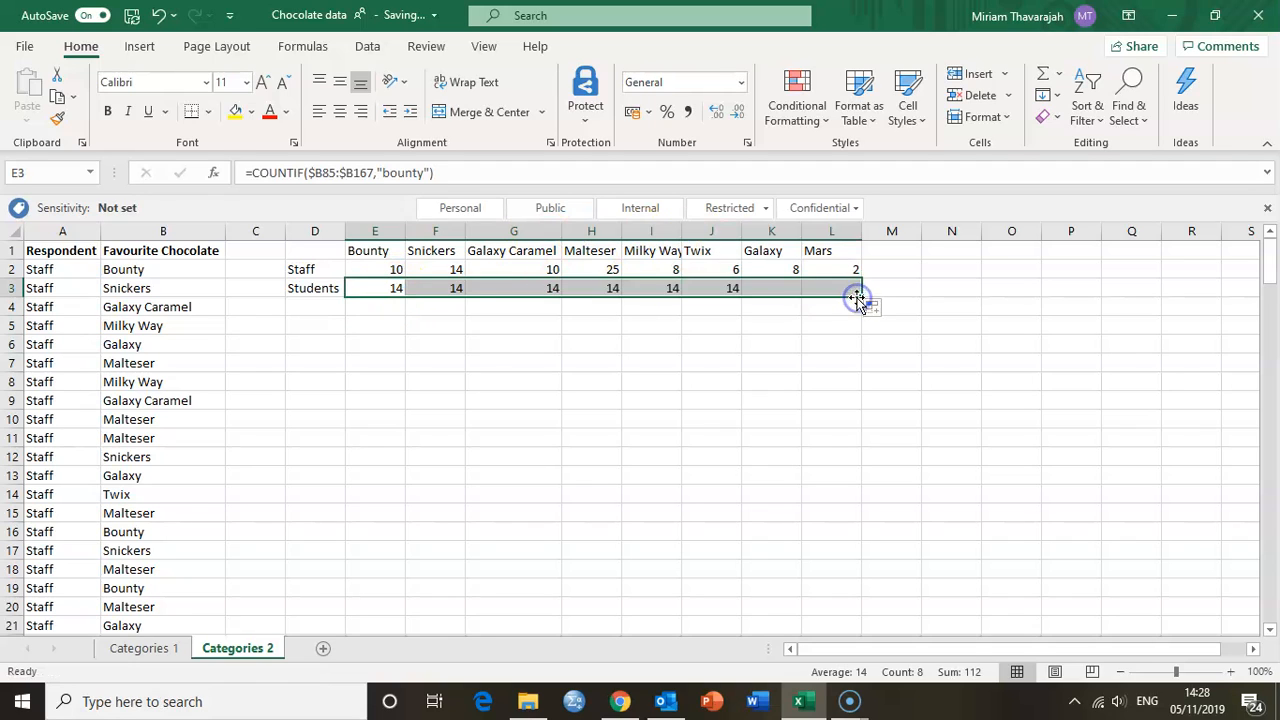
pyautogui.click(443, 289)
pyautogui.moveTo(382, 172); pyautogui.dragTo(423, 172)
pyautogui.write('snickers')
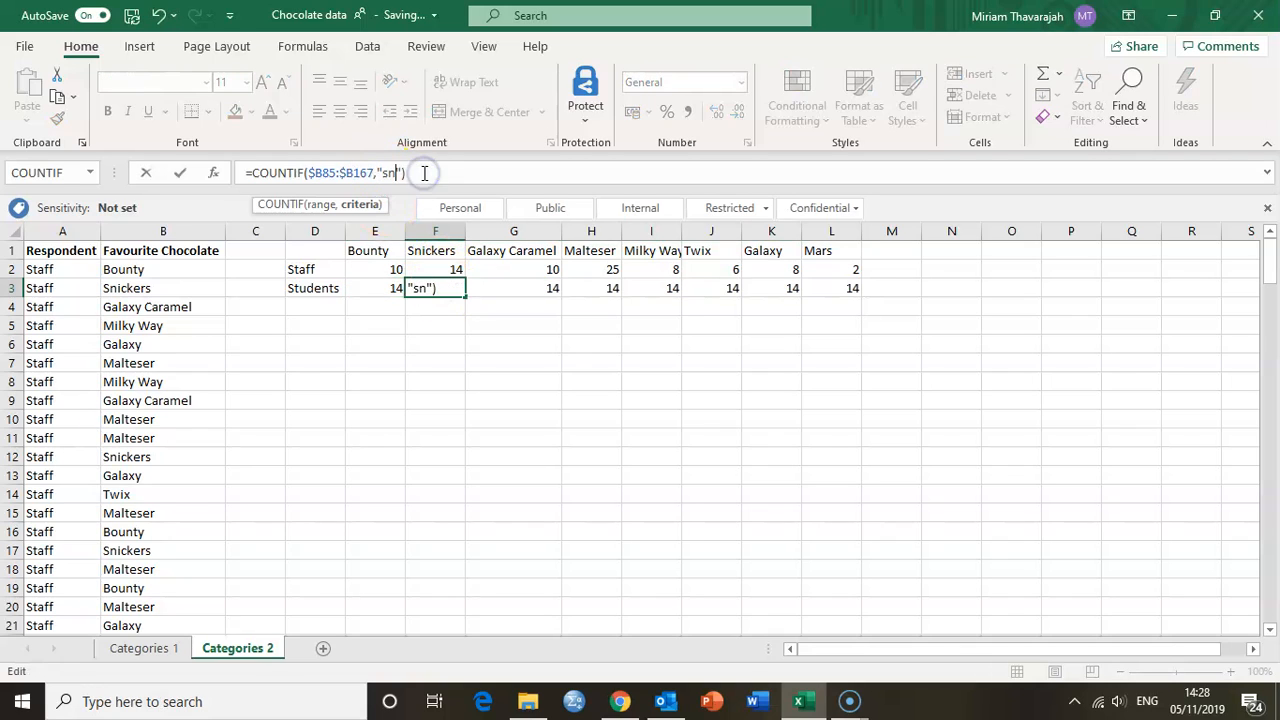
pyautogui.press('Return')
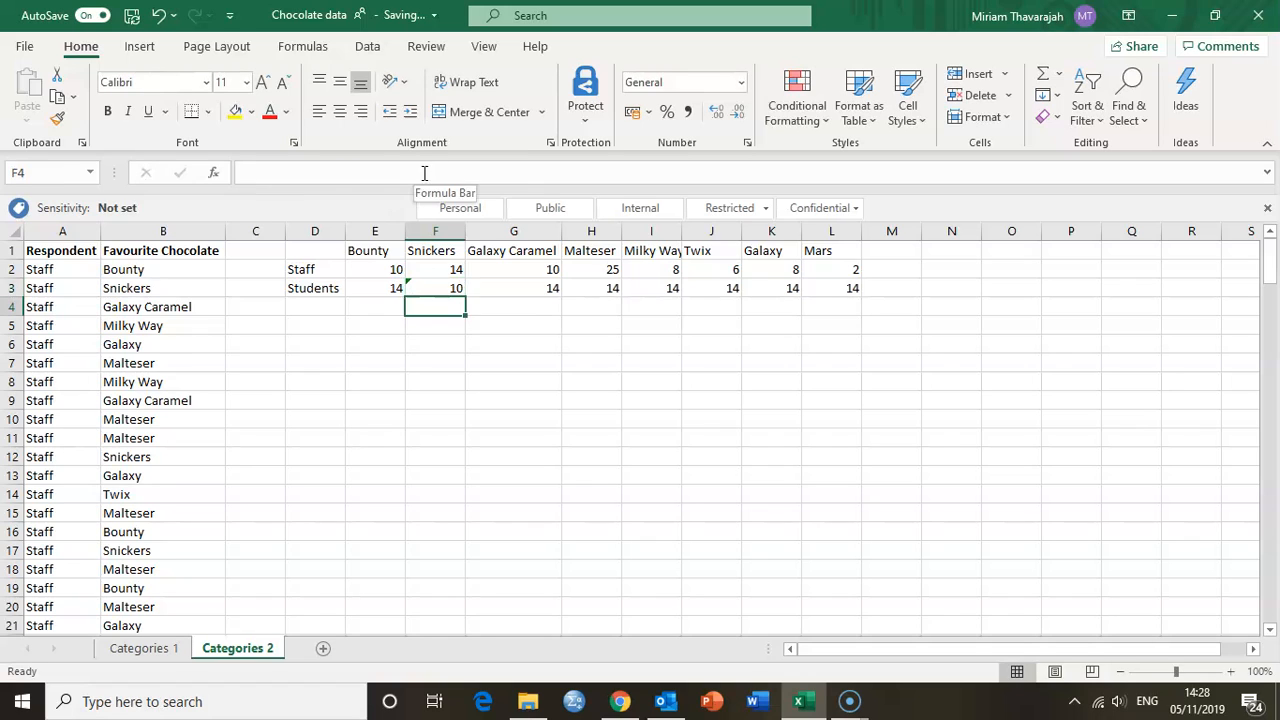
# Review the Bounty COUNTIF formulas in E3 and E2, examining the function, range and criterion of the staff one
pyautogui.click(493, 294)
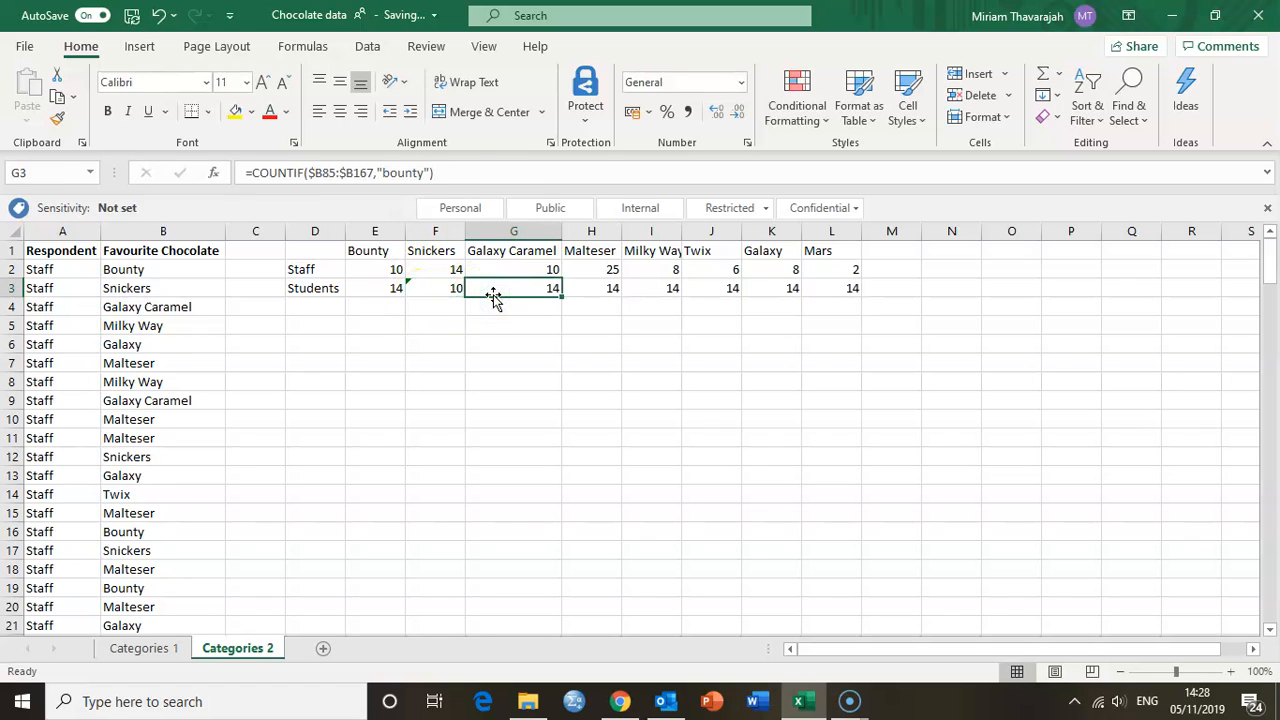
pyautogui.click(386, 287)
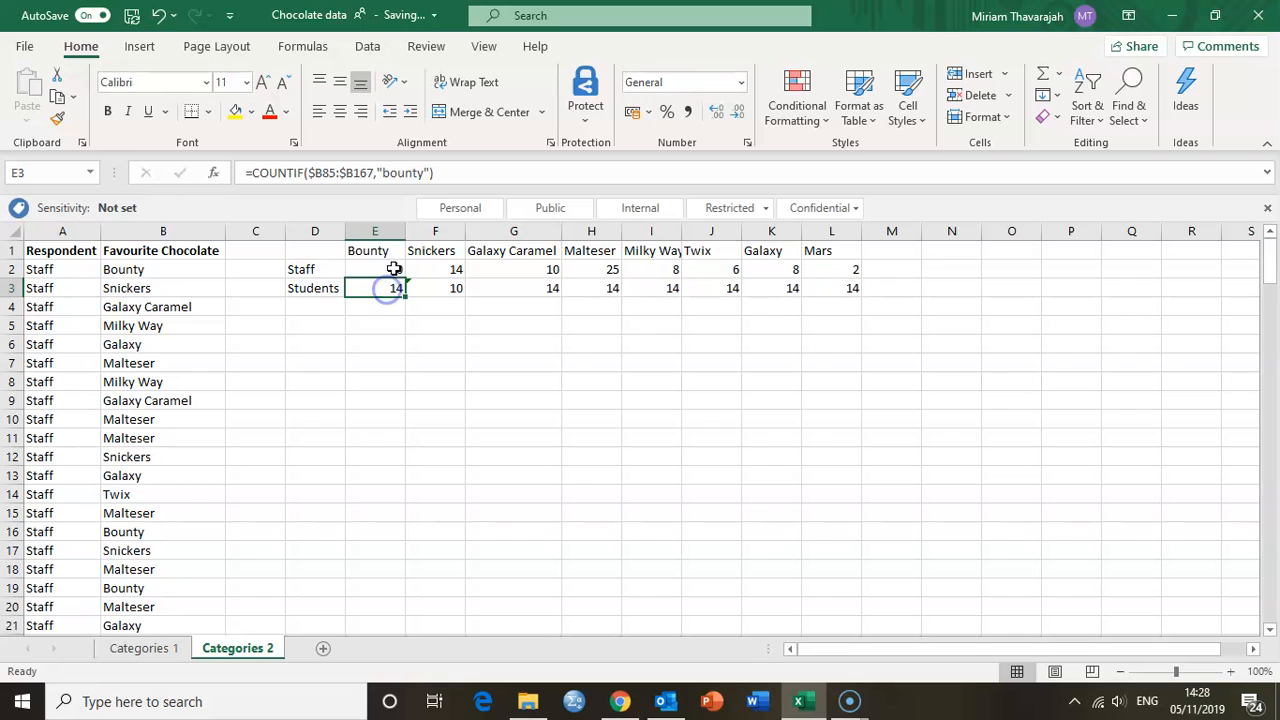
pyautogui.click(391, 268)
pyautogui.click(283, 174)
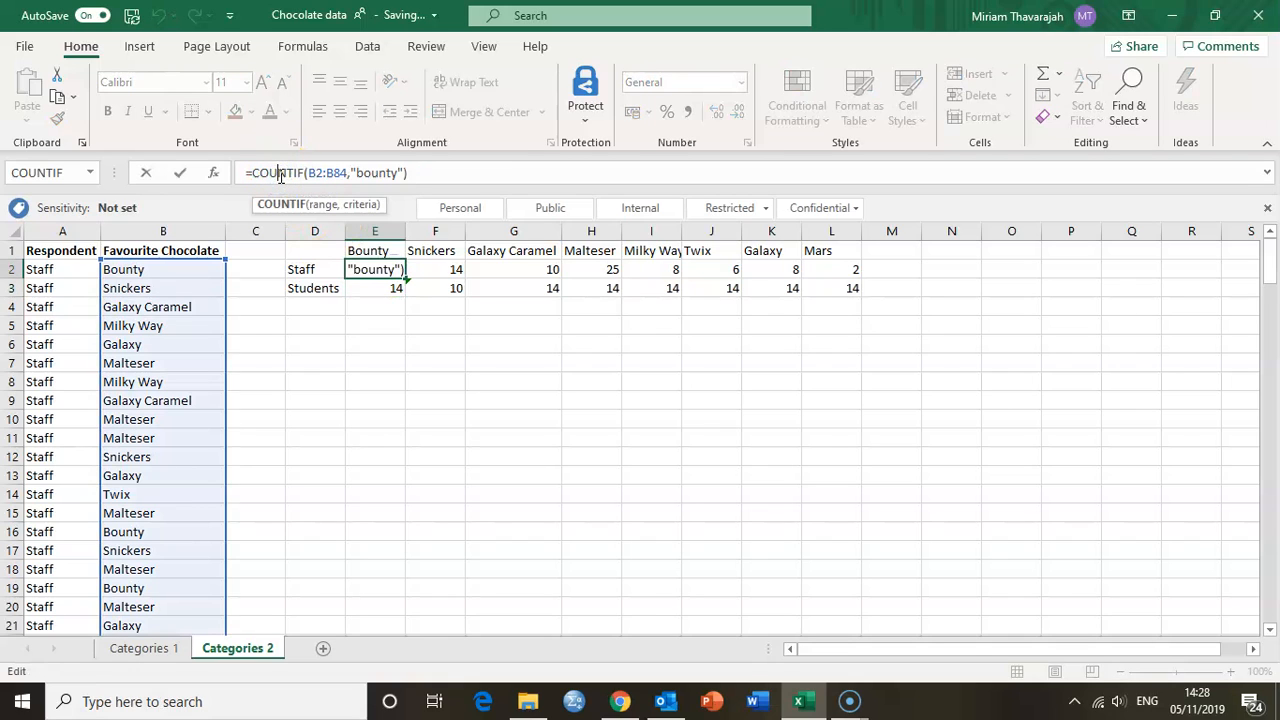
pyautogui.click(546, 18)
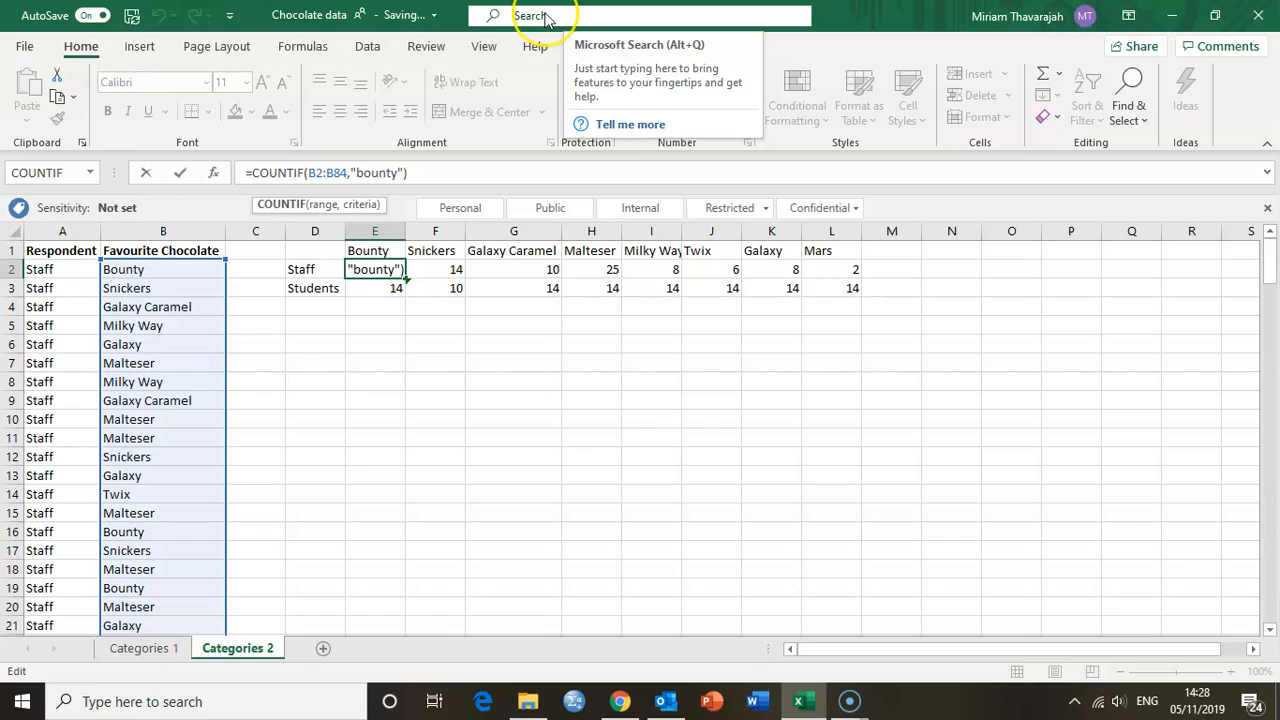
pyautogui.click(546, 18)
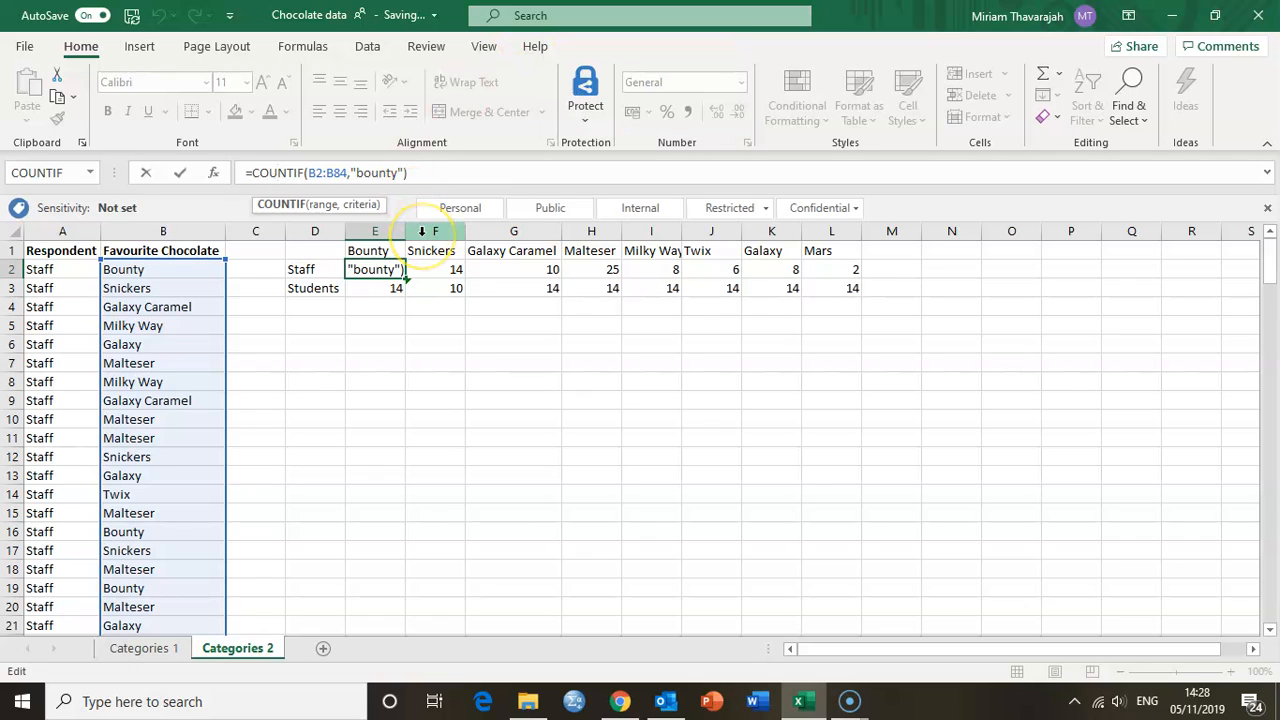
# Close the E2 formula and compare the ranges of the staff COUNTIF formulas for Bounty in E2 and Snickers in F2
pyautogui.press('Return')
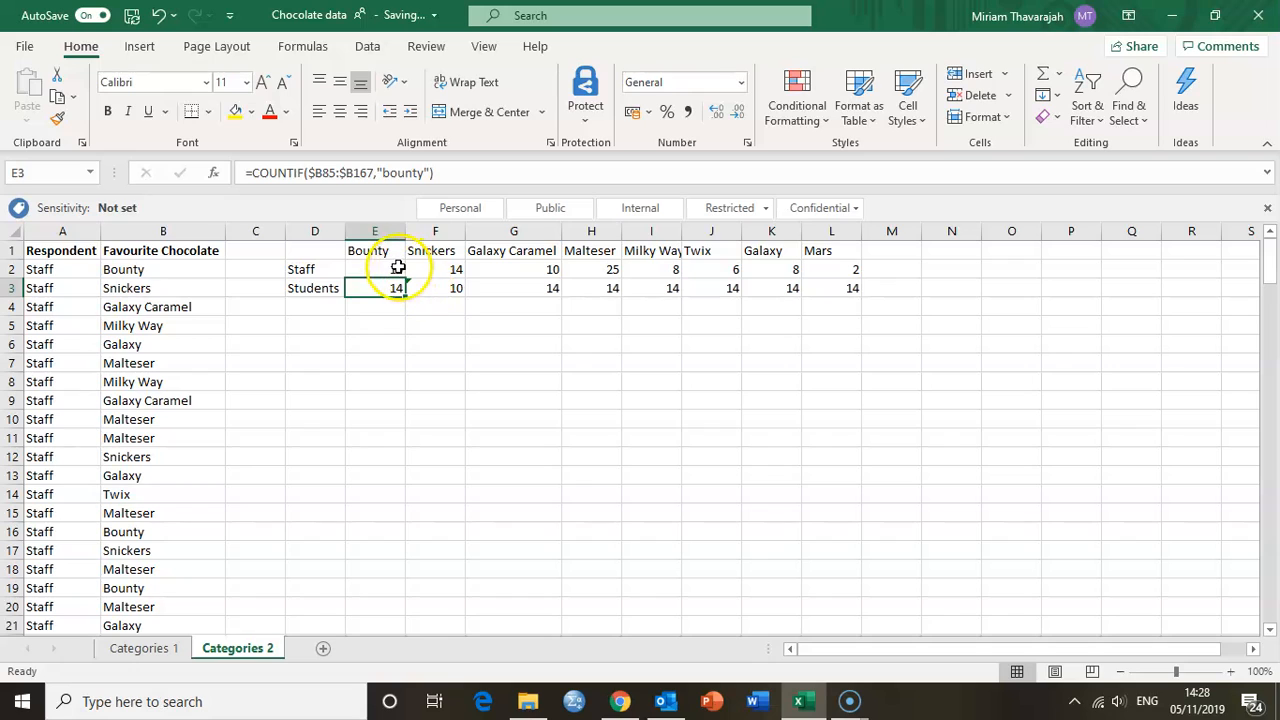
pyautogui.click(397, 267)
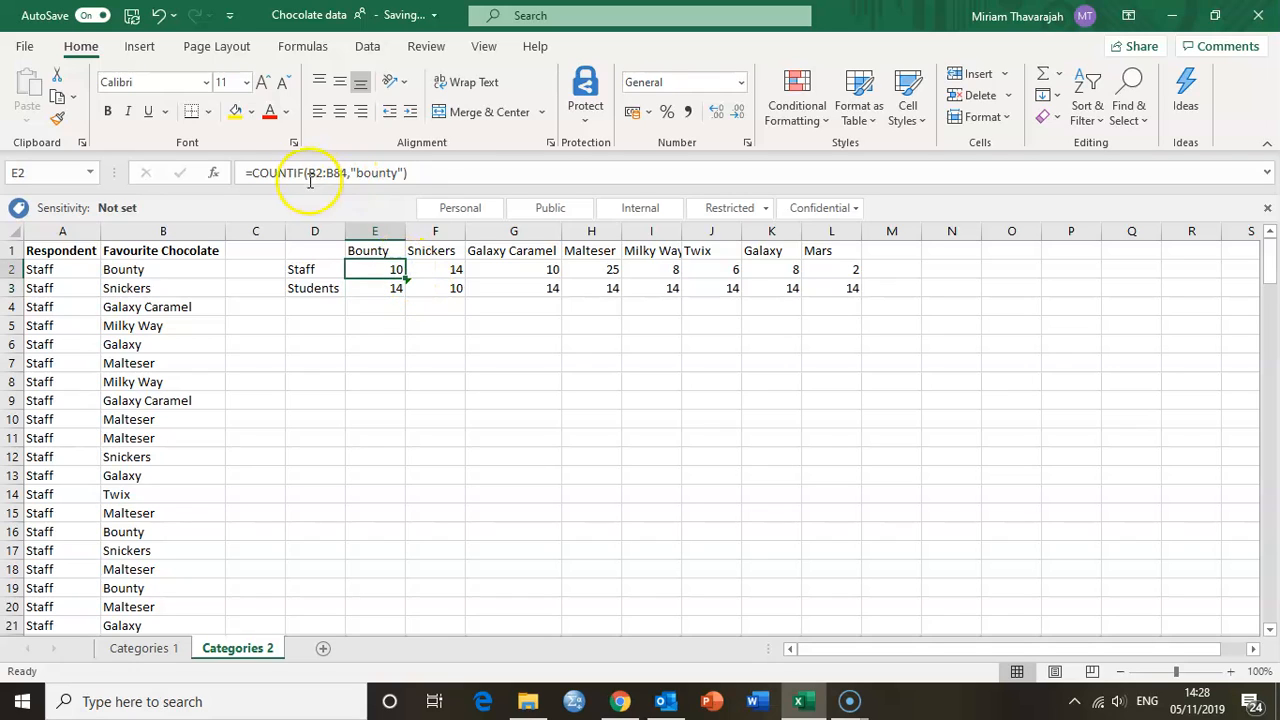
pyautogui.click(431, 270)
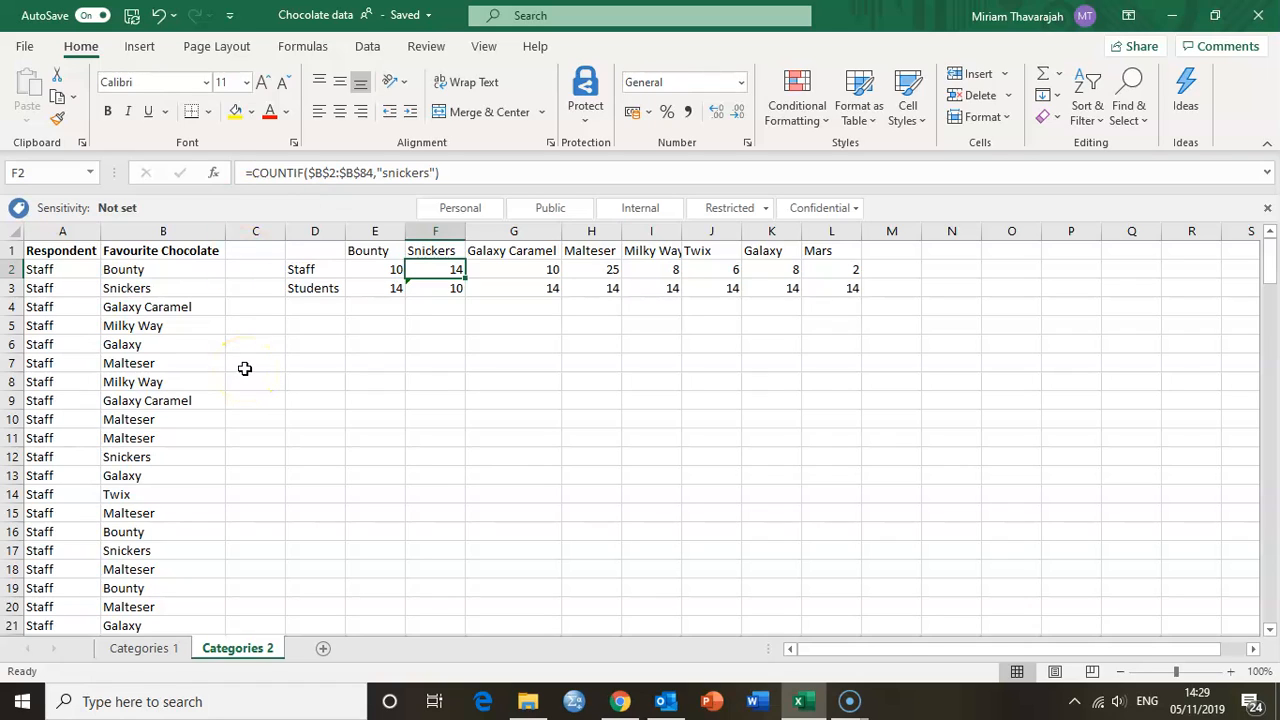
pyautogui.click(322, 311)
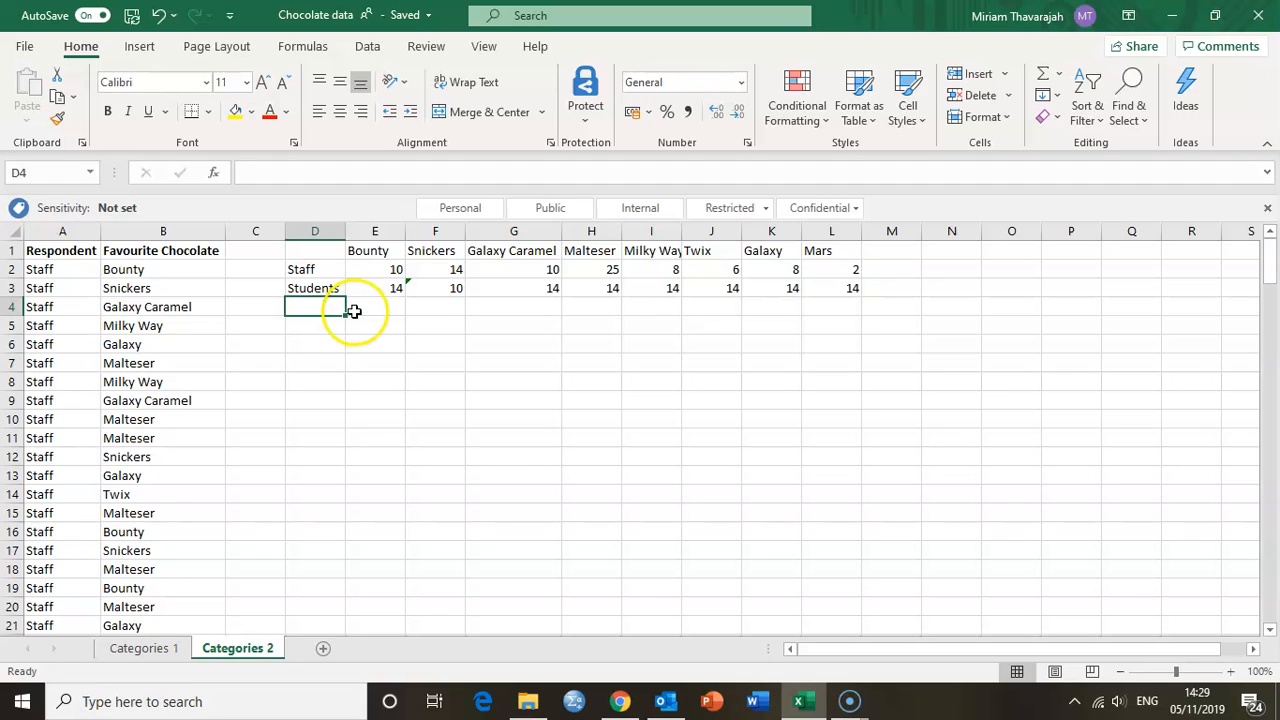
pyautogui.click(362, 309)
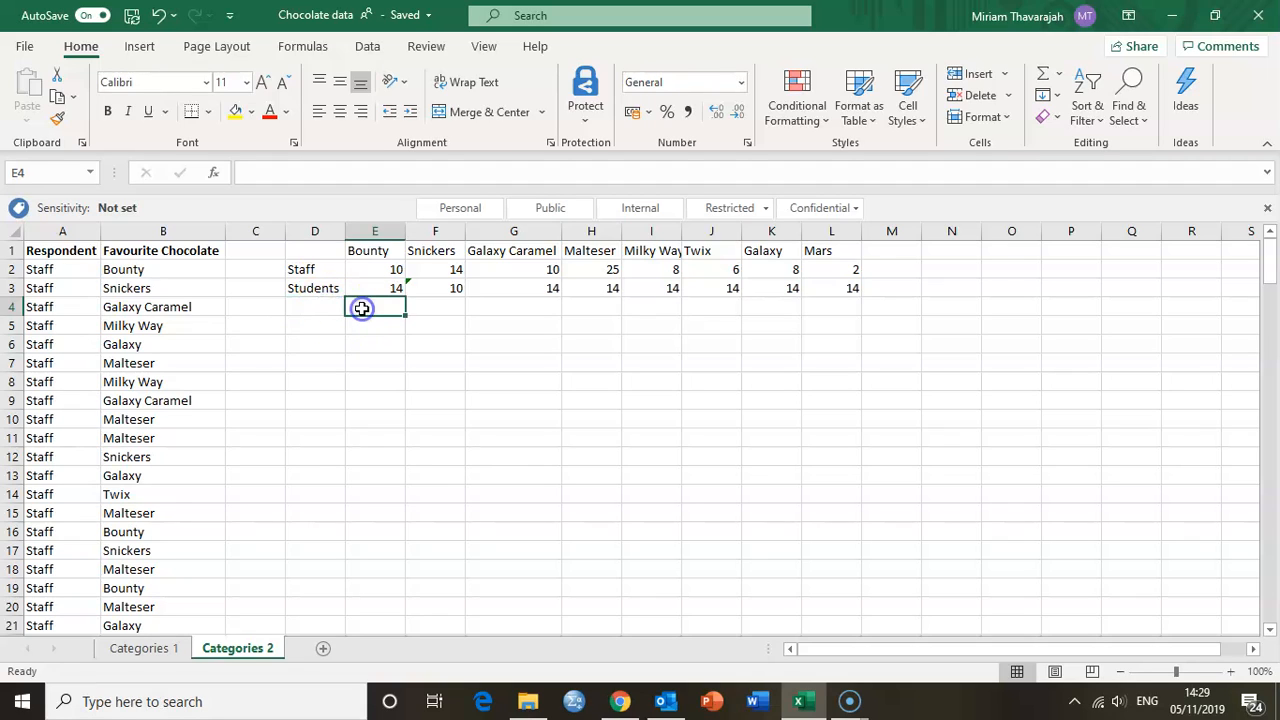
pyautogui.click(337, 306)
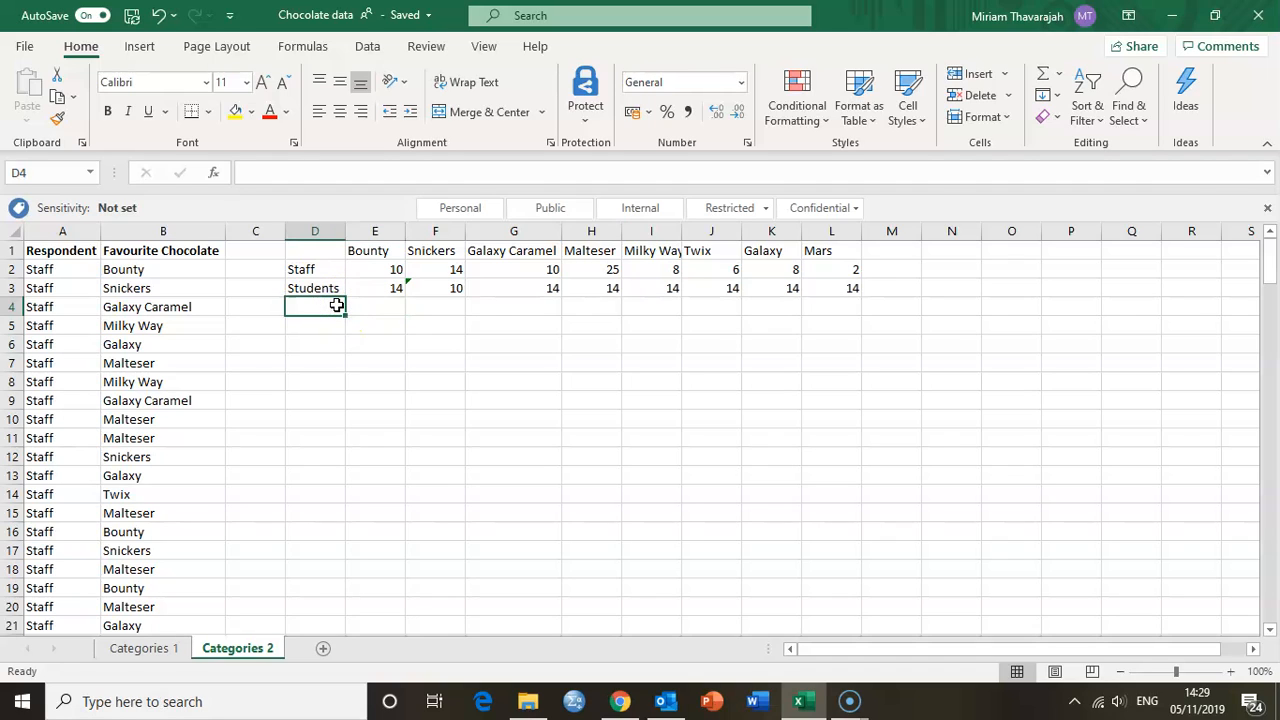